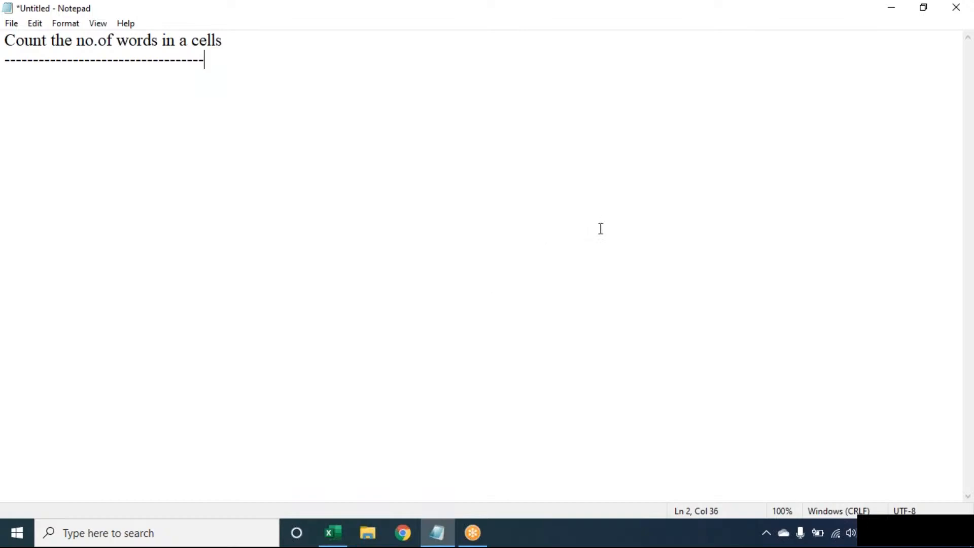
Step: Leave the Notepad word-count notes and switch to the blank Excel workbook Book1
left_click(679, 26)
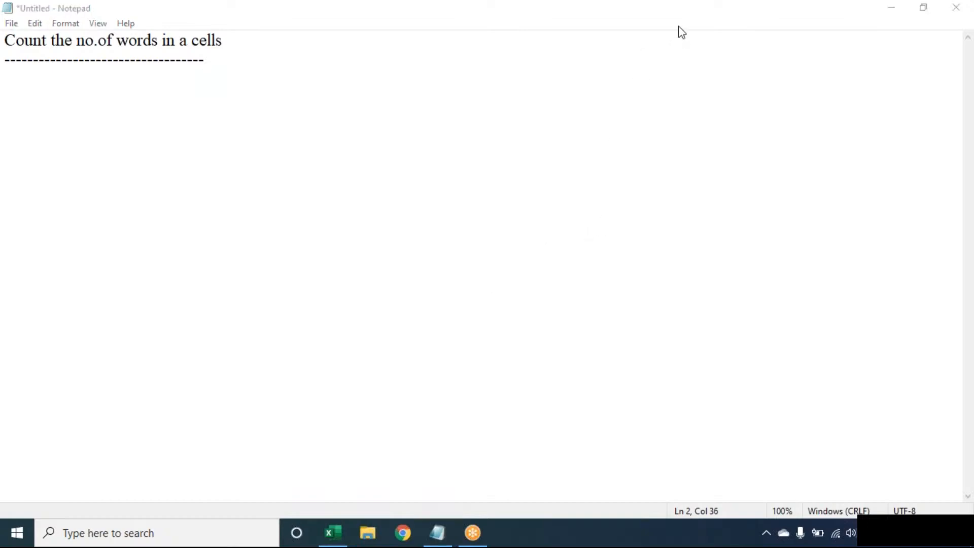
left_click(724, 61)
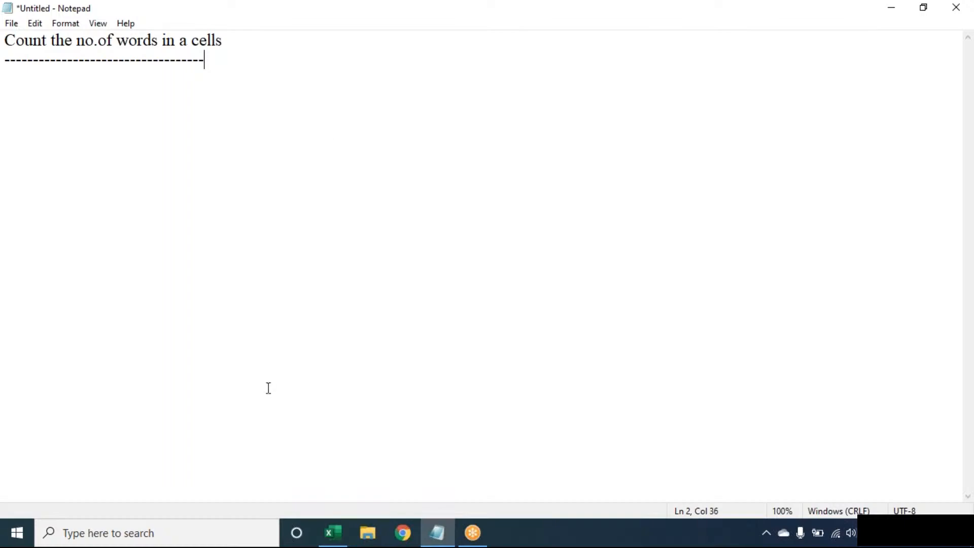
left_click(332, 533)
key("alt")
type("wq1")
type("30")
key("Return")
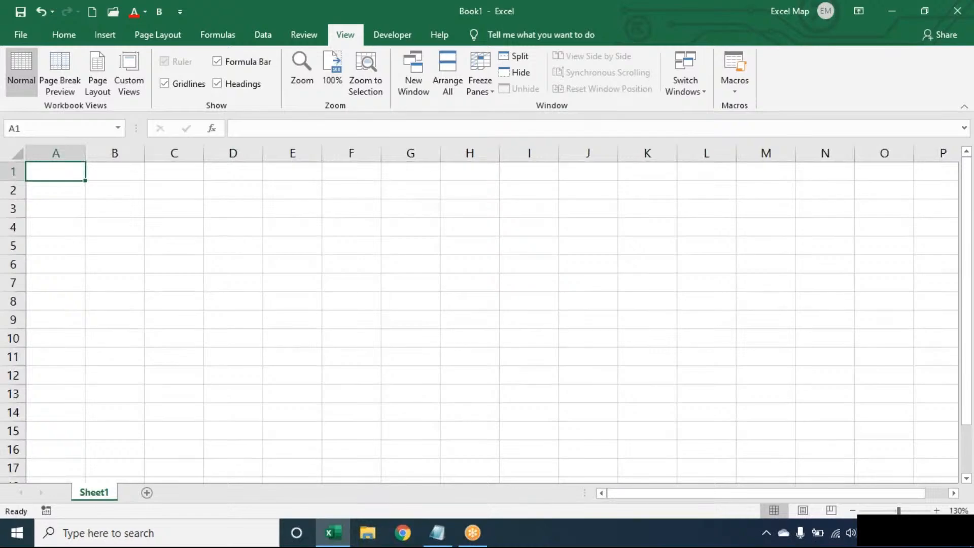
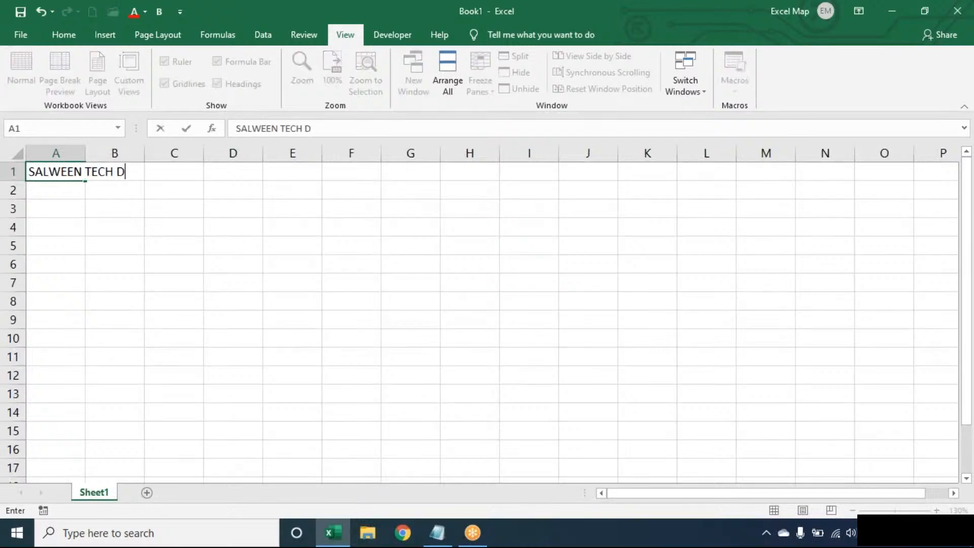
key("Return")
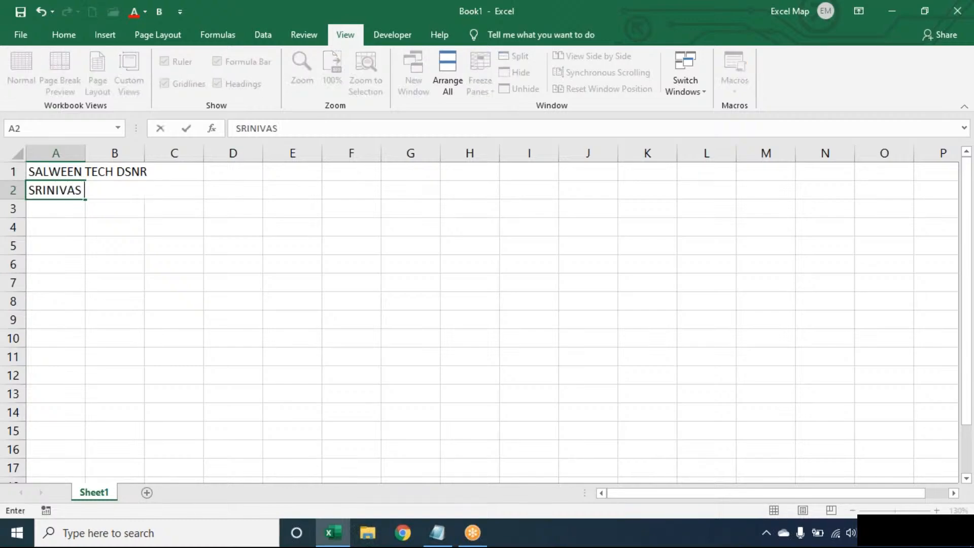
key("Return")
type("EXCEL")
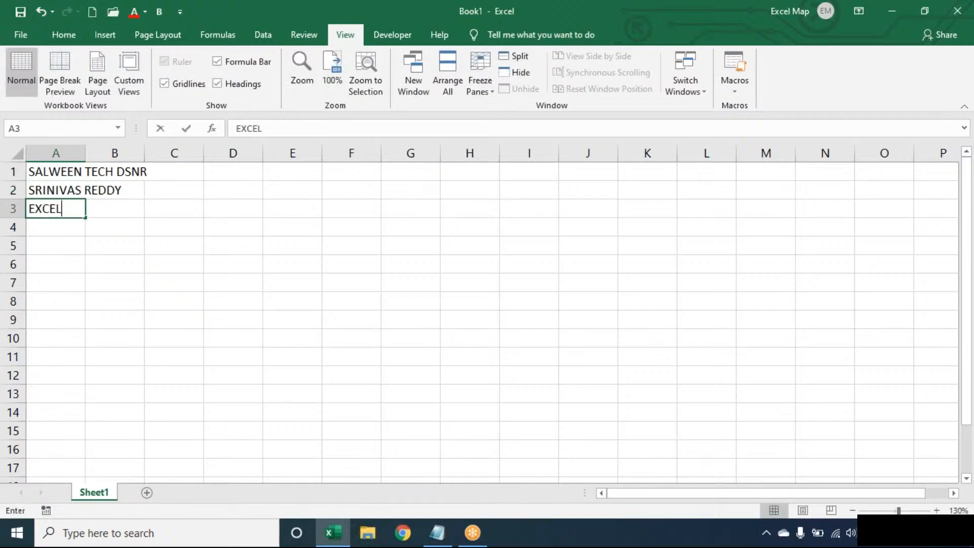
left_click(76, 171)
Step: AutoFit column A's width to its longest entry
key("alt+o")
key("c")
key("a")
key("Right")
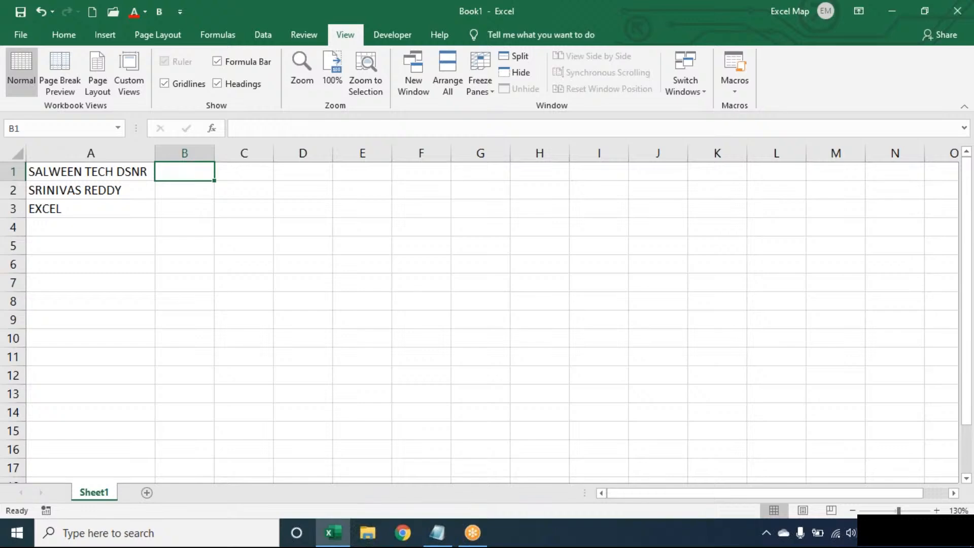
left_click(137, 212)
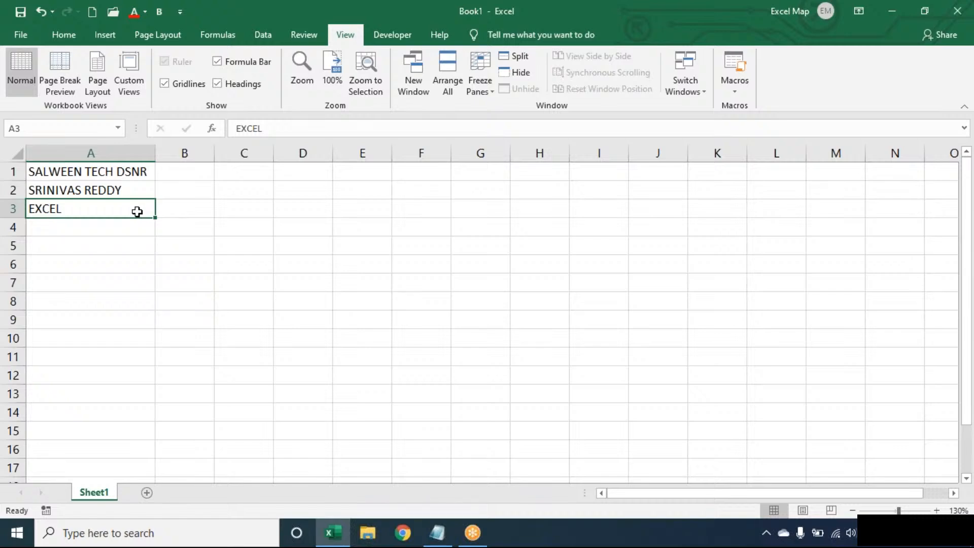
key("Up")
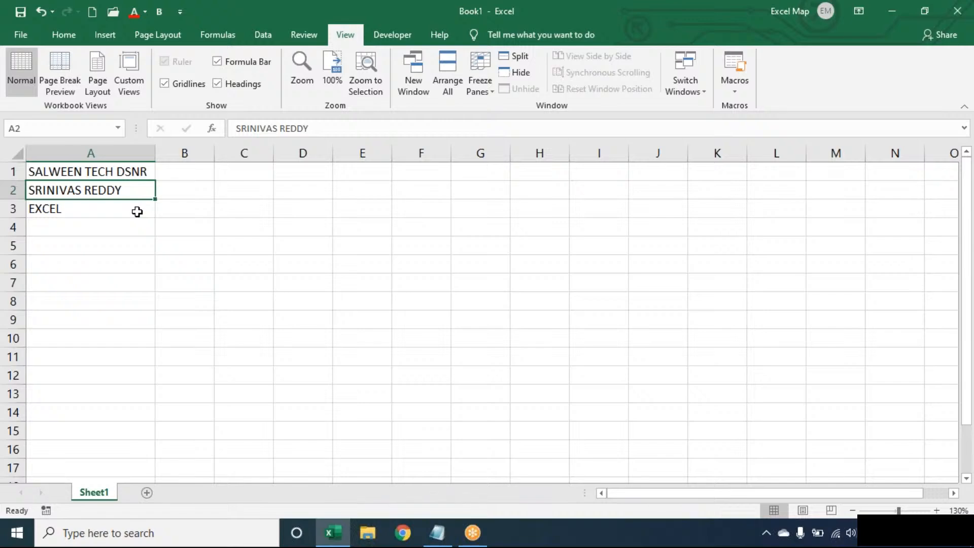
key("Up")
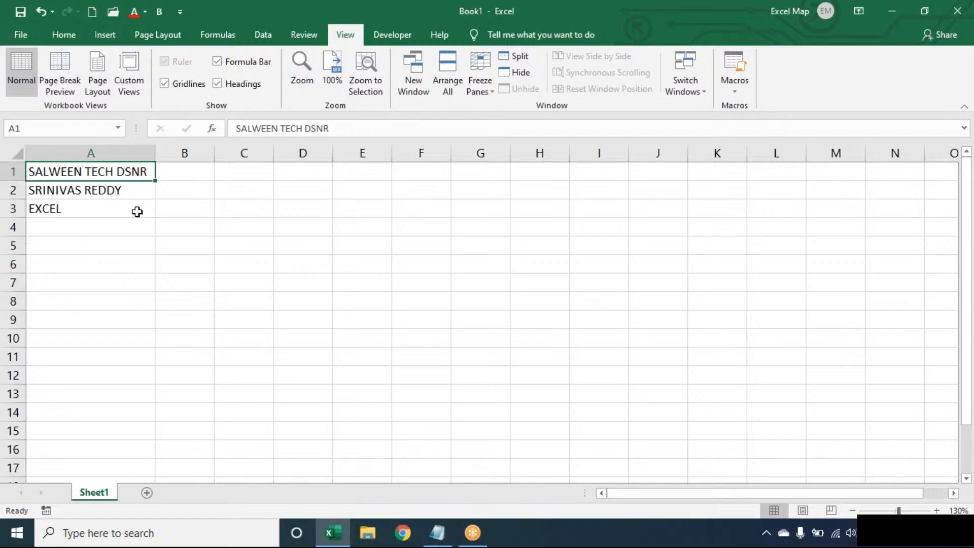
left_click(137, 211)
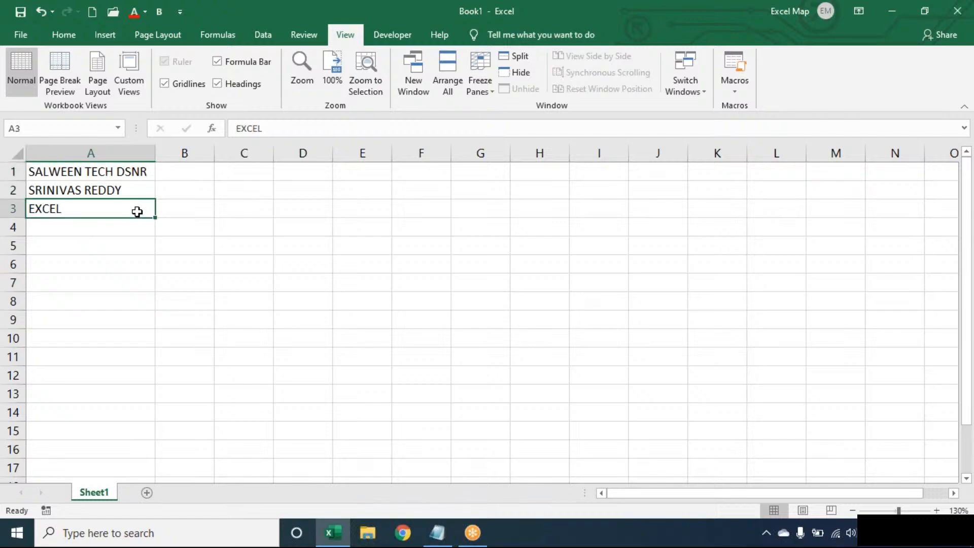
key("Up")
key("Up")
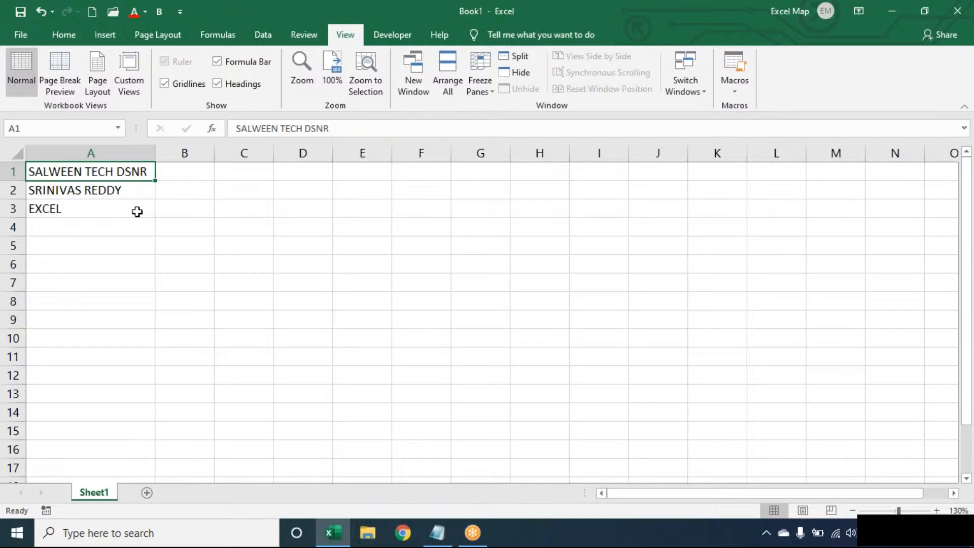
key("Right")
key("Right")
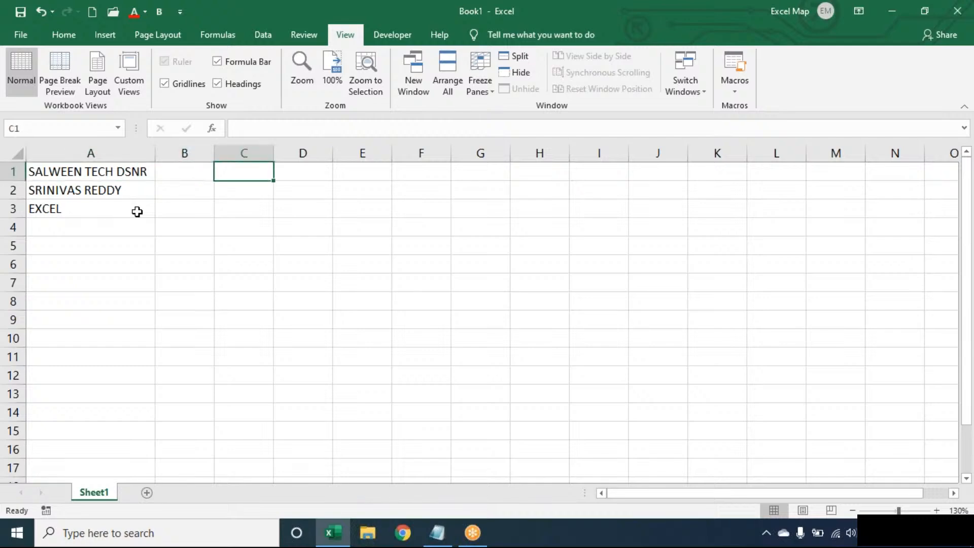
Step: Enter =LEN(A1) in C1 to count A1's 17 characters
type("=")
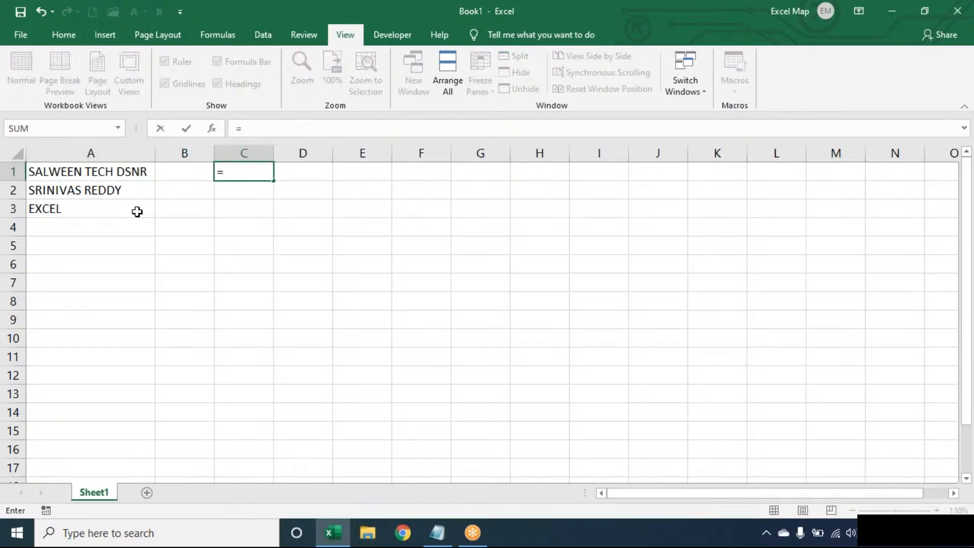
type("LEN(A1)")
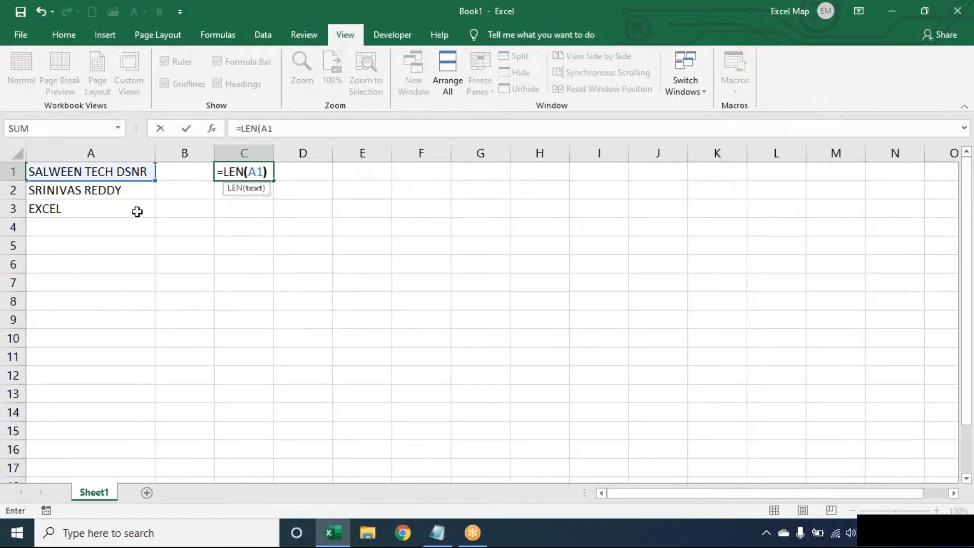
key("Tab")
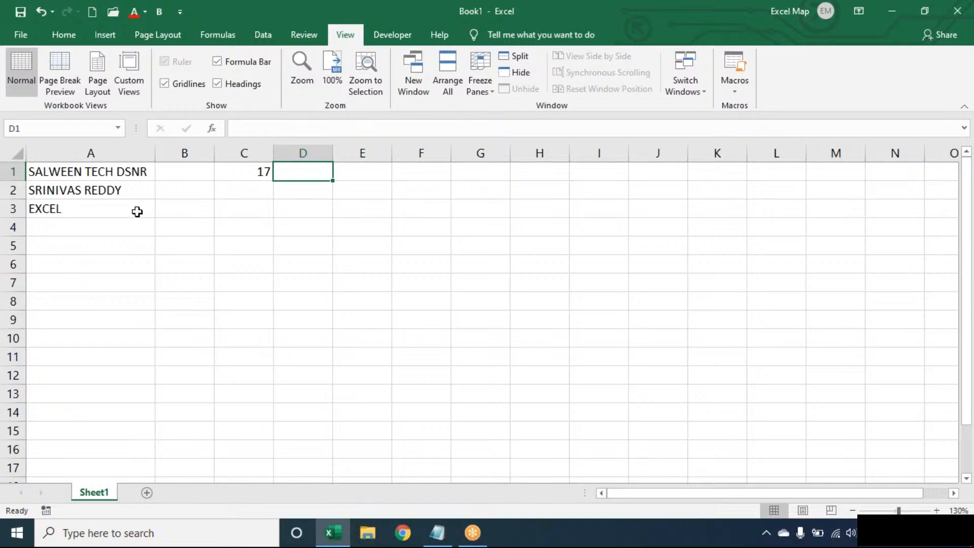
Step: Enter =SUBSTITUTE(A1," ","") in D1 to strip the spaces from A1's text
type("=SUBSTITUTE(")
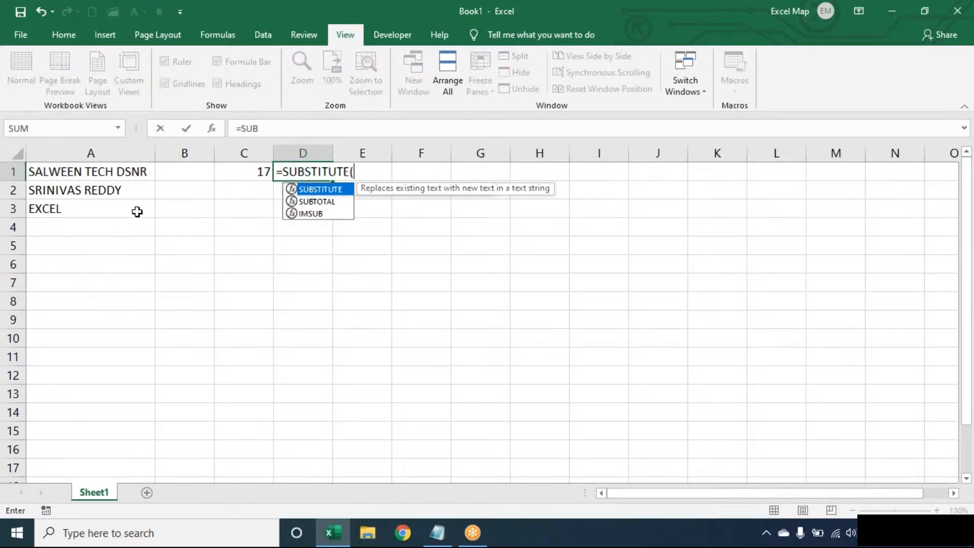
key("Tab")
key("Left")
key("Left")
key("Left")
type(",\" \",")
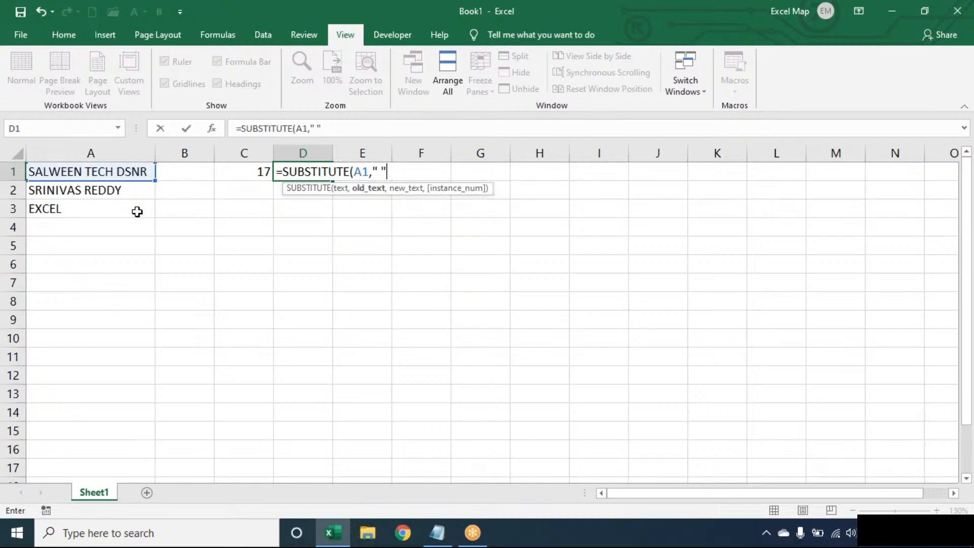
type("\"\")")
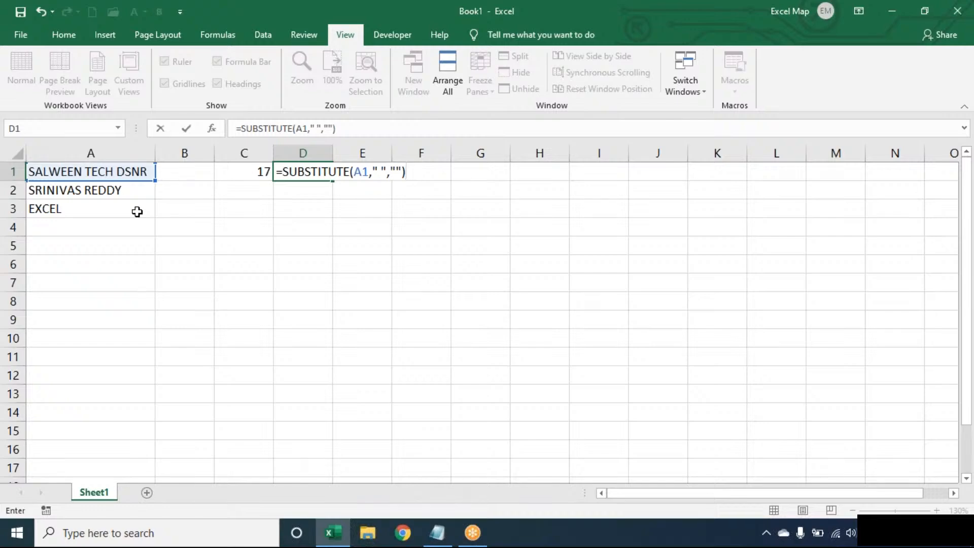
key("Left")
key("Left")
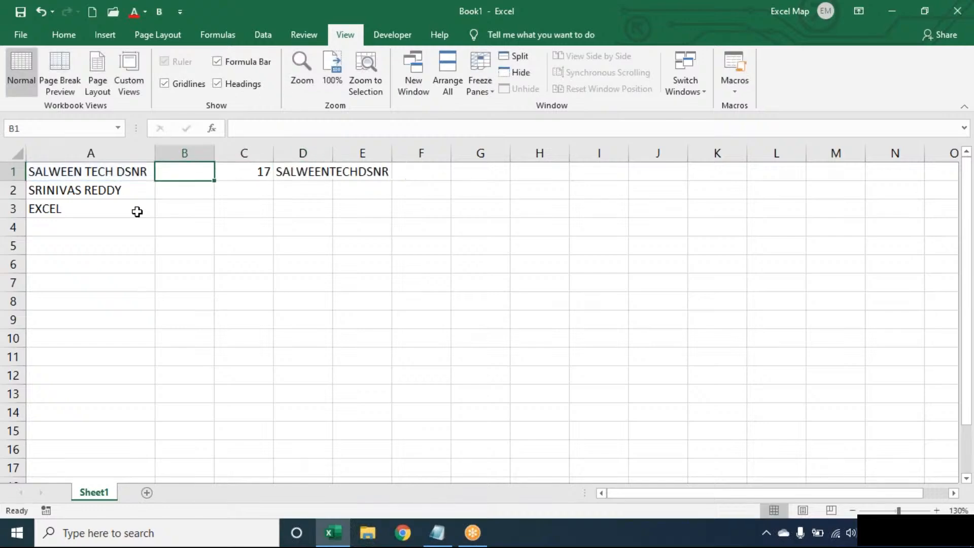
Step: Wrap D1's formula in LEN so it shows 15 characters without spaces
double_click(311, 172)
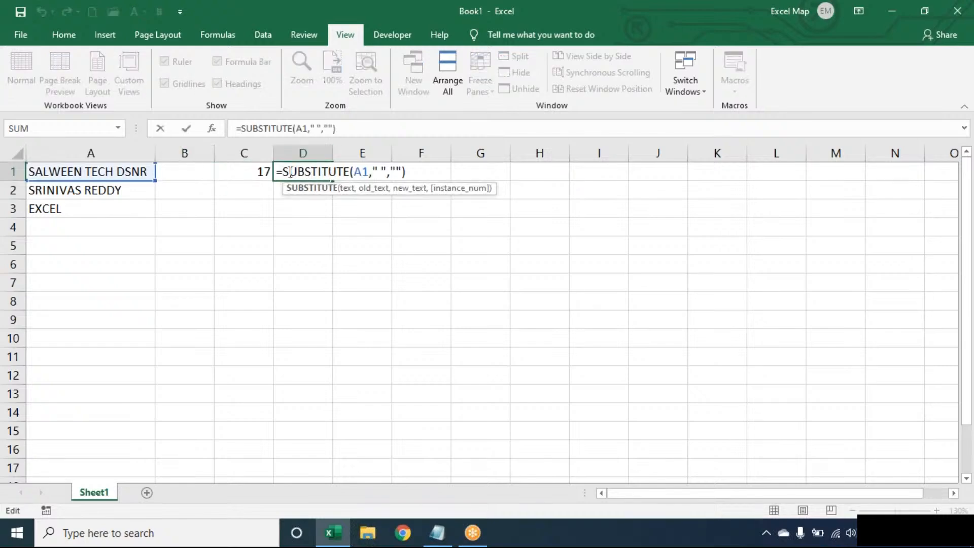
left_click(283, 172)
type("LEN(")
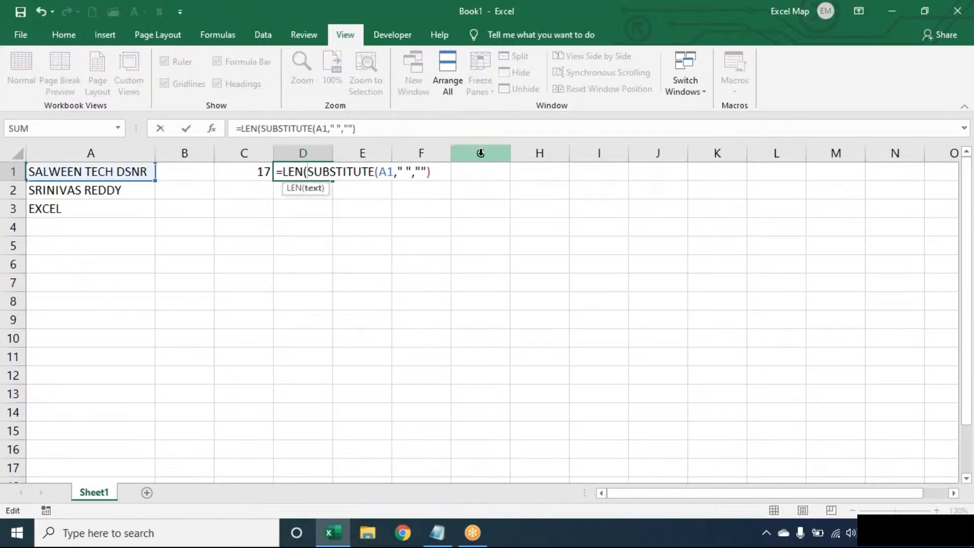
left_click(444, 169)
type(")")
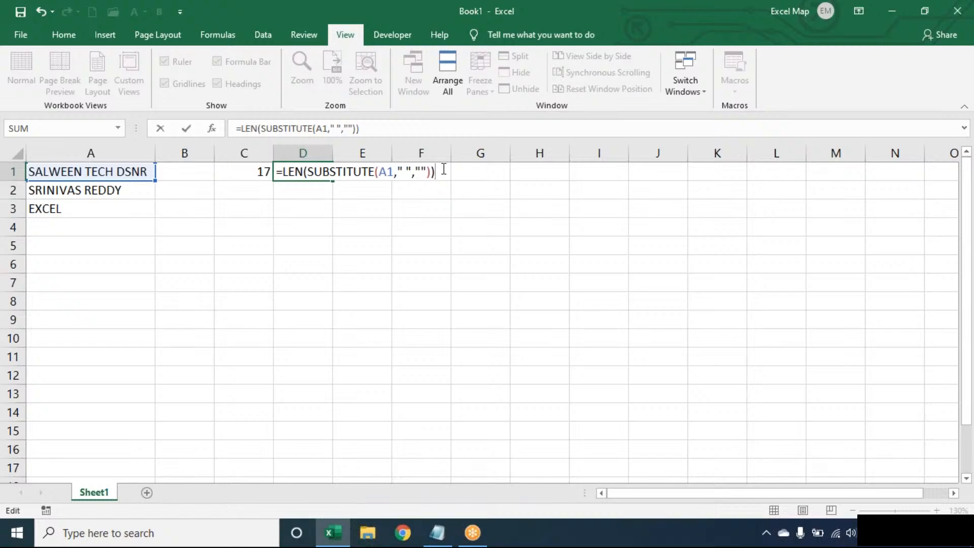
key("Return")
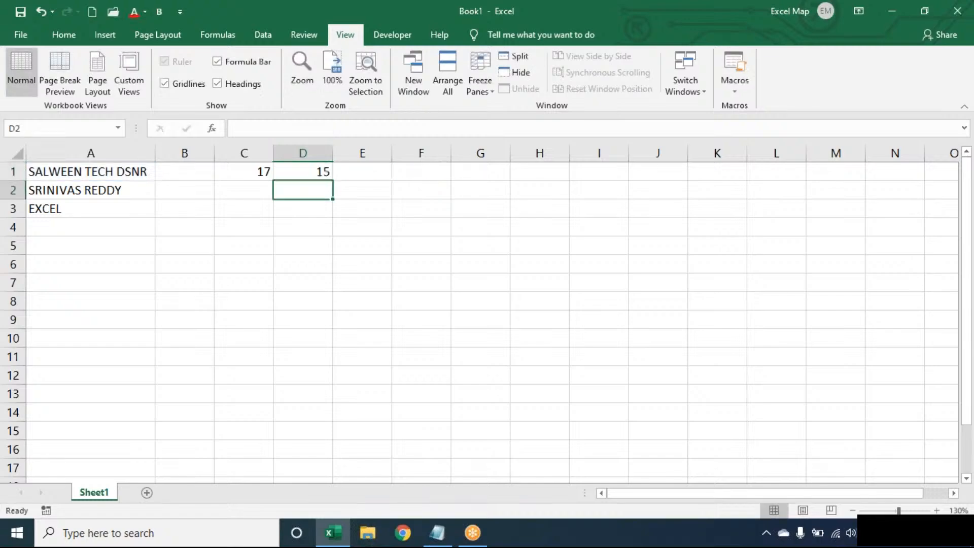
Step: Enter =C1-D1 in E1, giving 2 spaces
left_click(374, 167)
type("=")
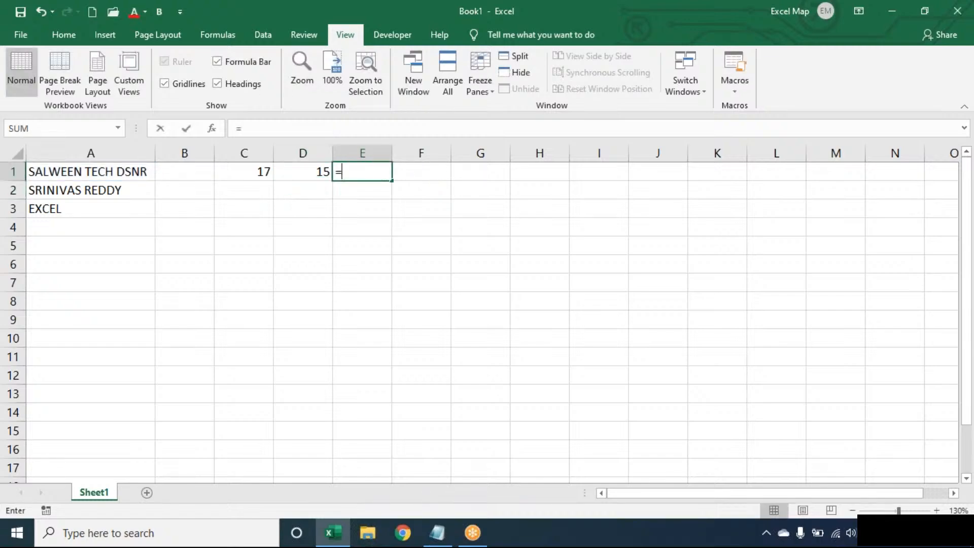
key("Left")
key("Left")
type("-")
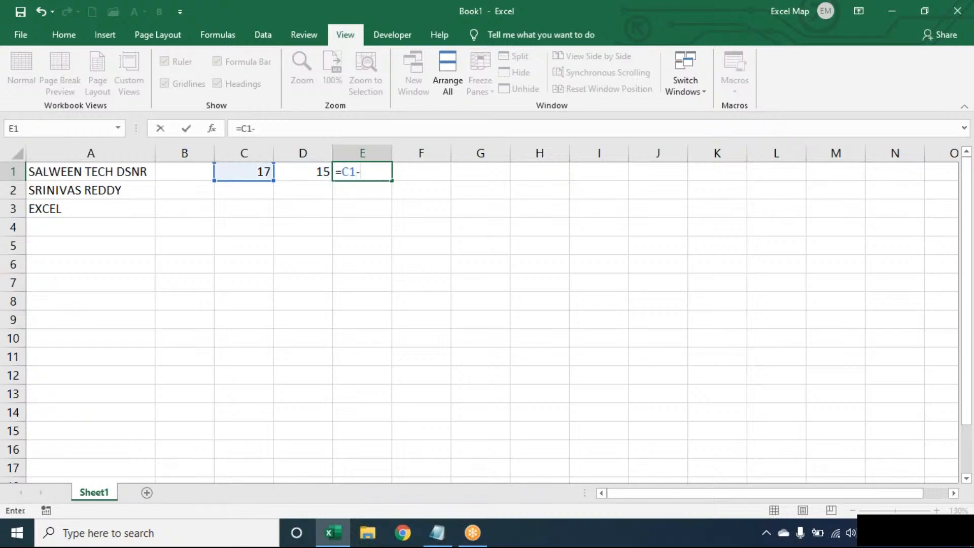
key("Left")
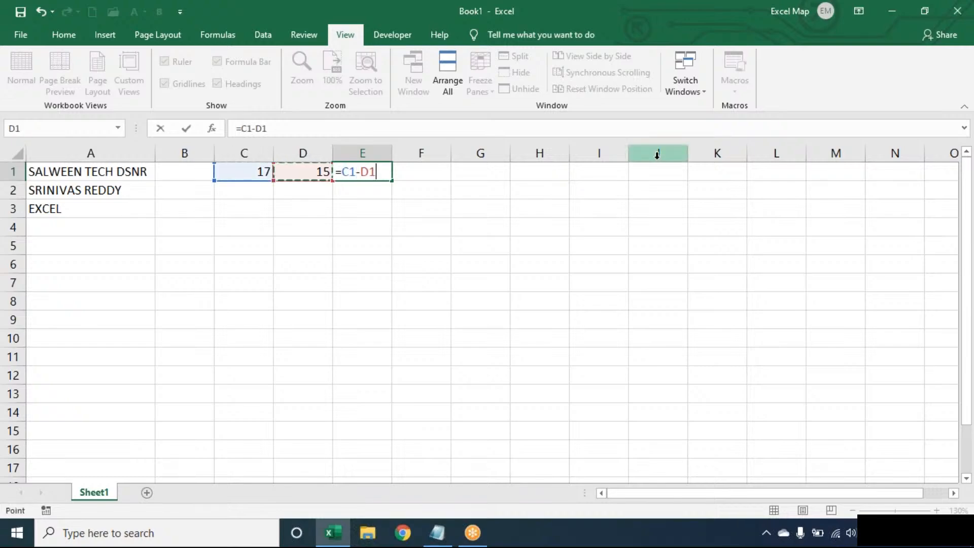
key("Tab")
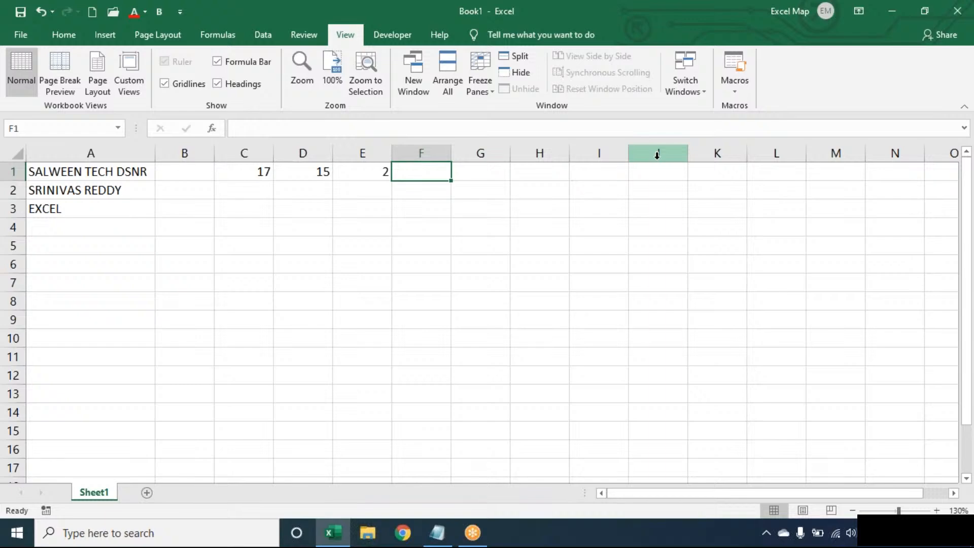
Step: Enter =E1+1 in F1, giving a word count of 3
type("=")
key("Left")
type("+1")
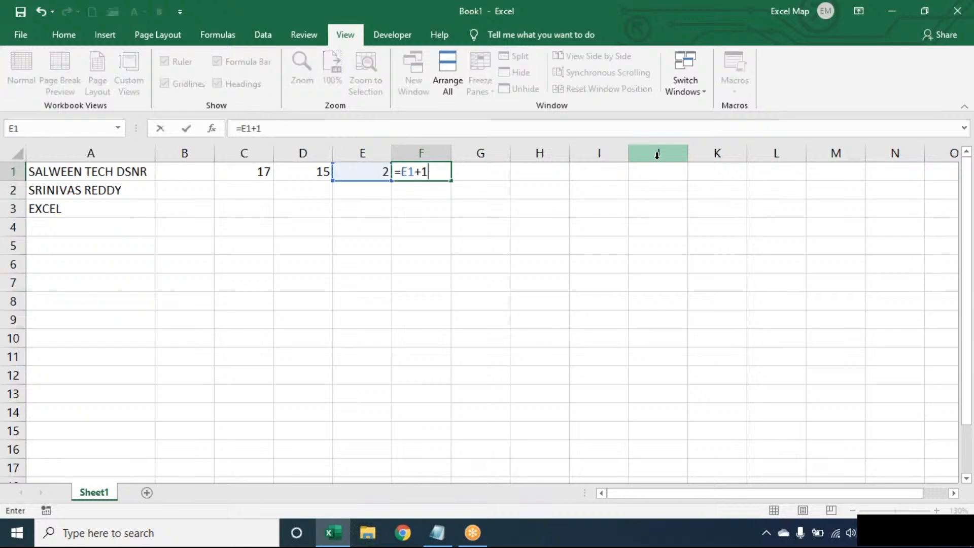
key("Return")
Step: Review the formulas in C1, D1, E1 and F1 without changing them
key("Up")
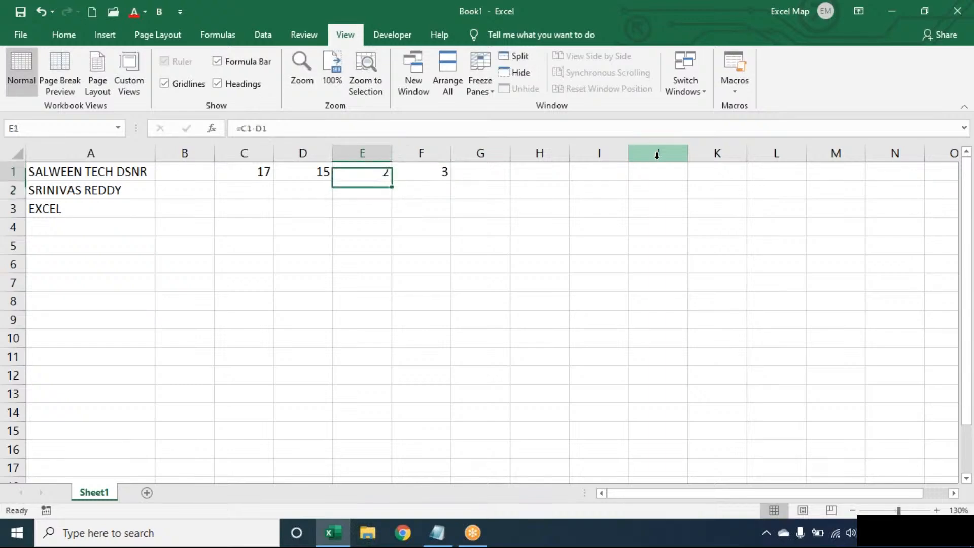
left_click(256, 168)
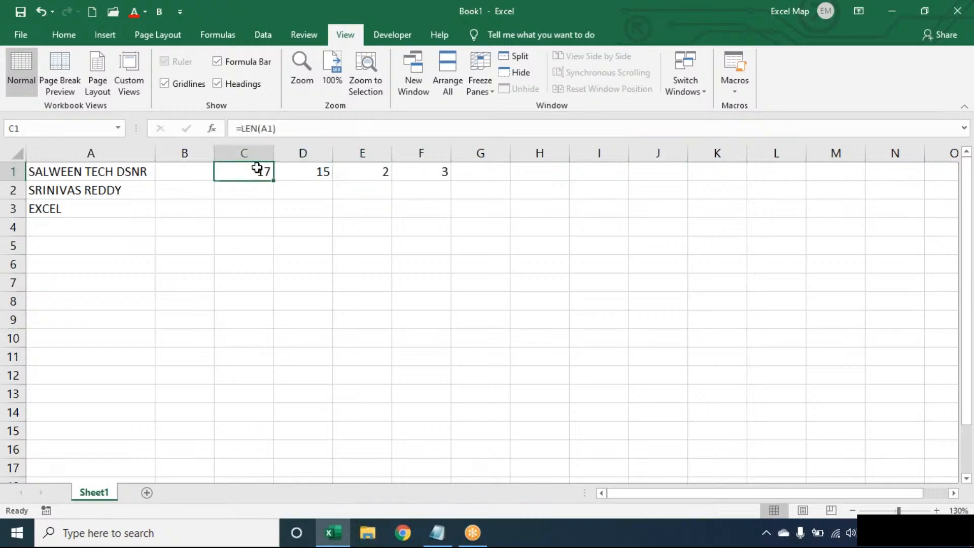
left_click(337, 169)
left_click(310, 170)
left_click(245, 171)
left_click(295, 169)
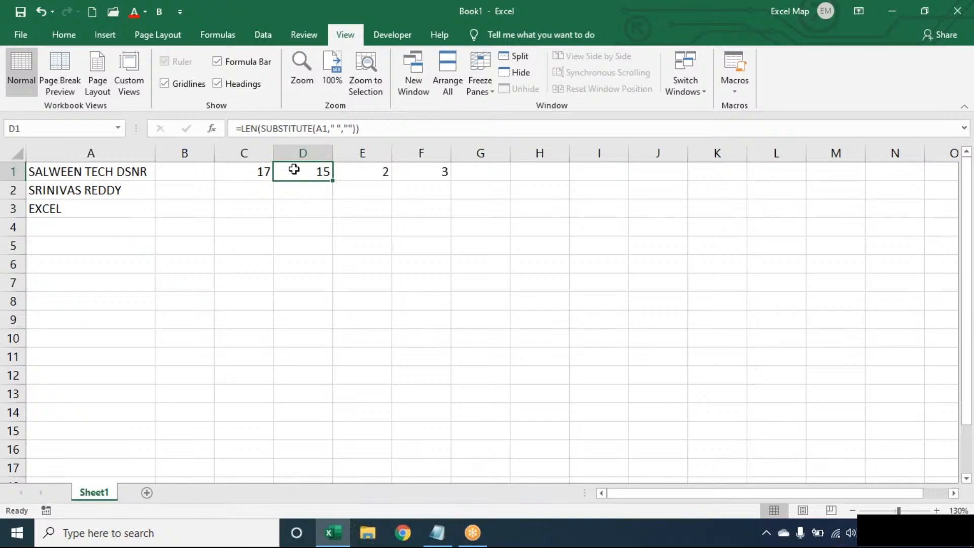
left_click(374, 168)
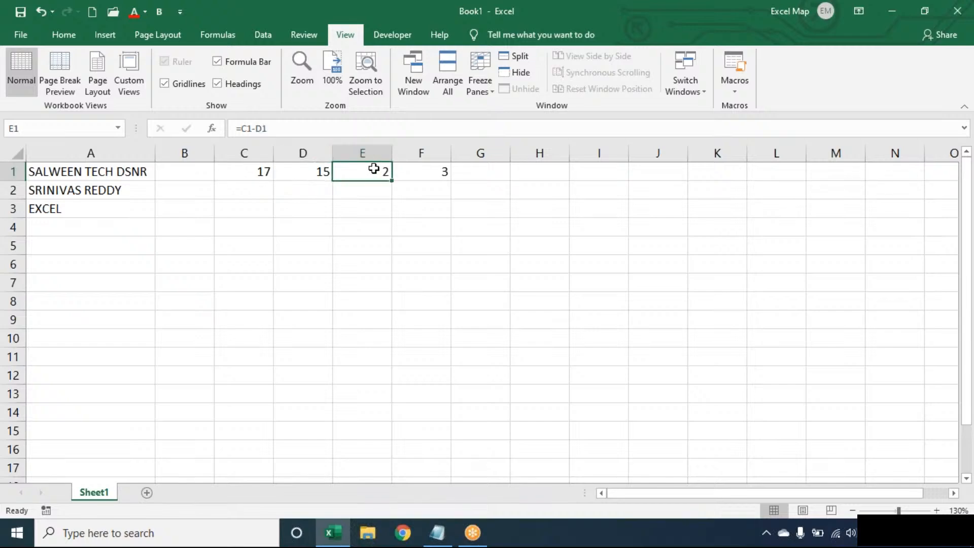
double_click(409, 169)
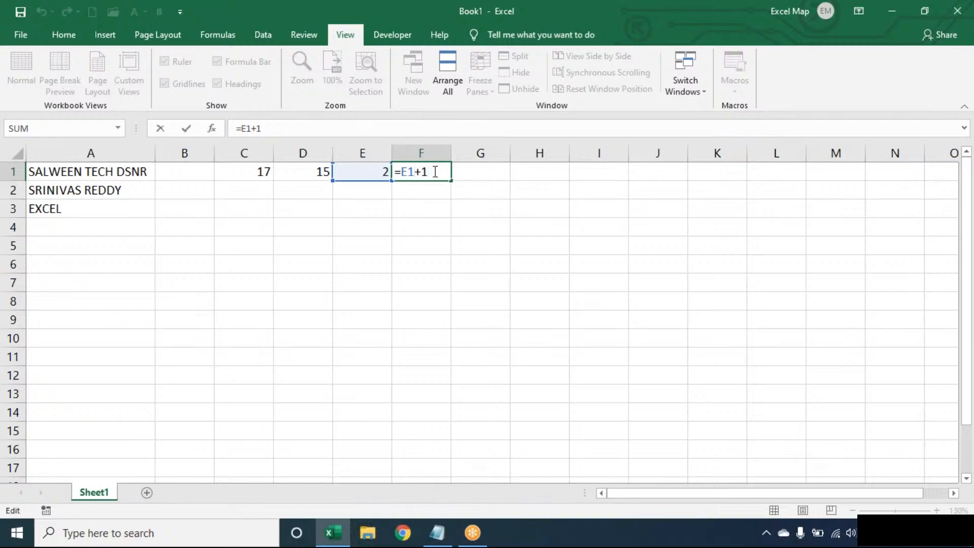
key("Escape")
key("Left")
key("Left")
key("Left")
key("Left")
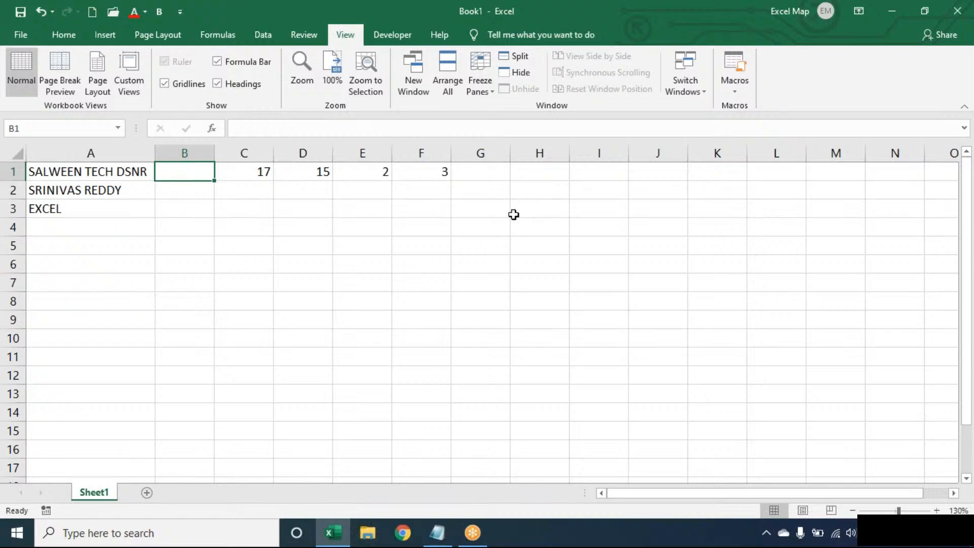
Step: Enter =LEN(TRIM(A1))-LEN(SUBSTITUTE(TRIM(A1)," ",""))+1 in B1, giving 3 words
type("=LEN(TRIM(")
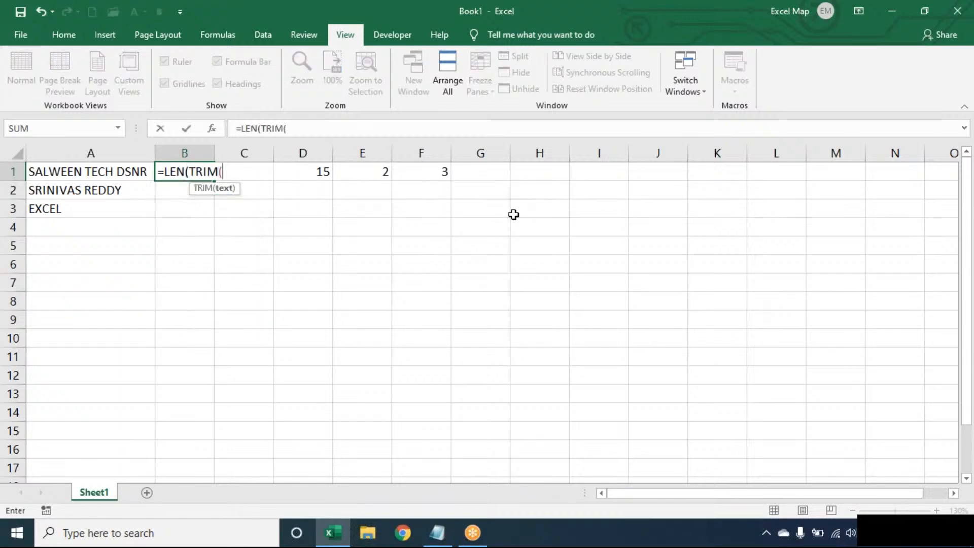
type("A1))-LEN(")
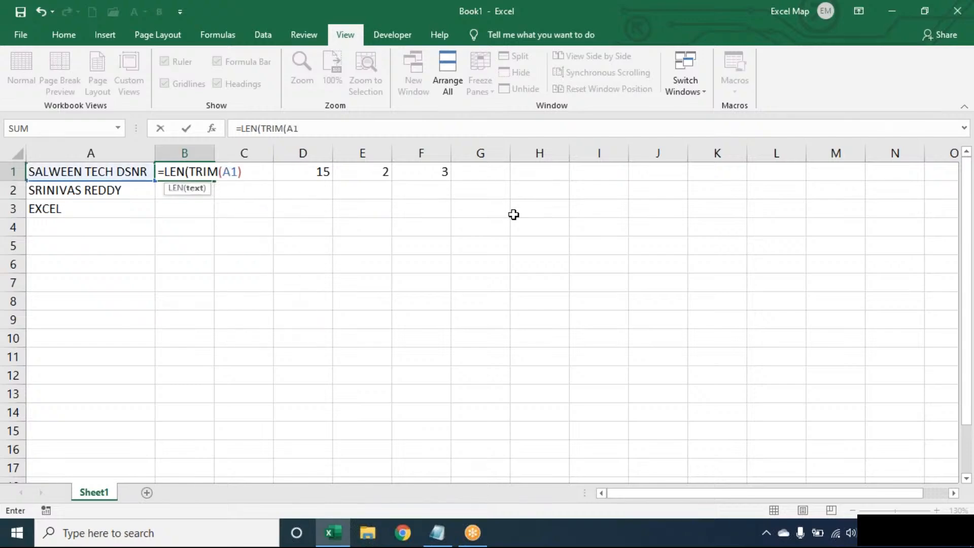
type("SU")
key("BackSpace")
key("BackSpace")
type("LEN(SUB")
key("Tab")
type("TRI")
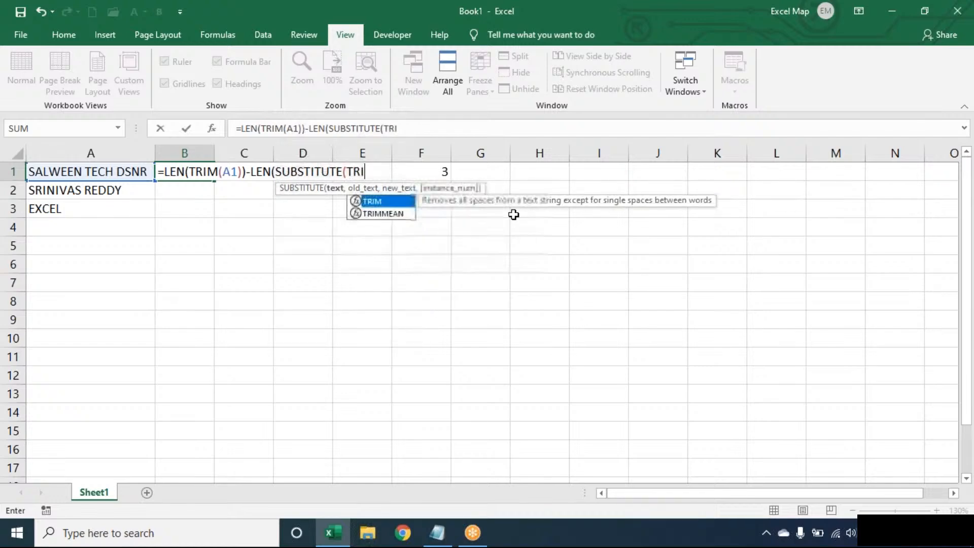
key("Tab")
type("A1")
type("),\" \",")
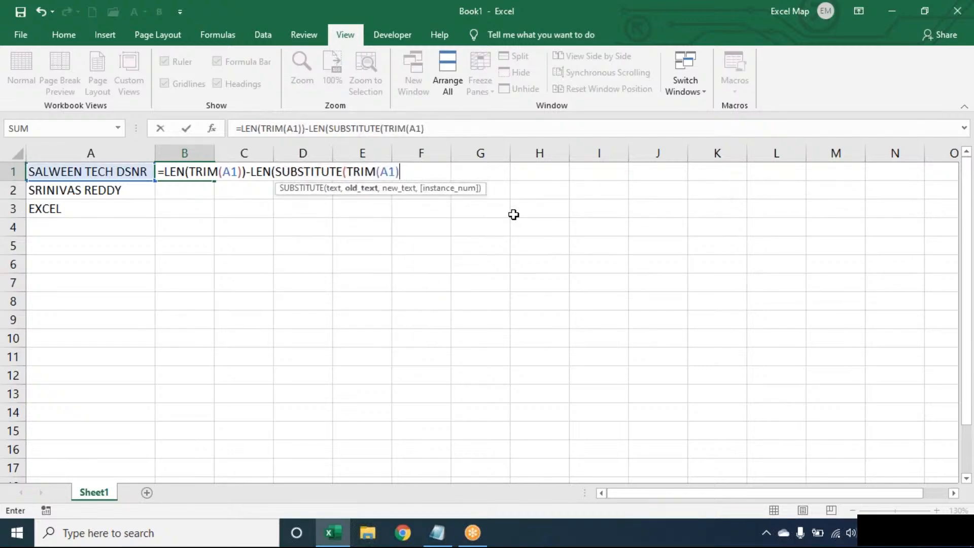
type("\"\"))+2")
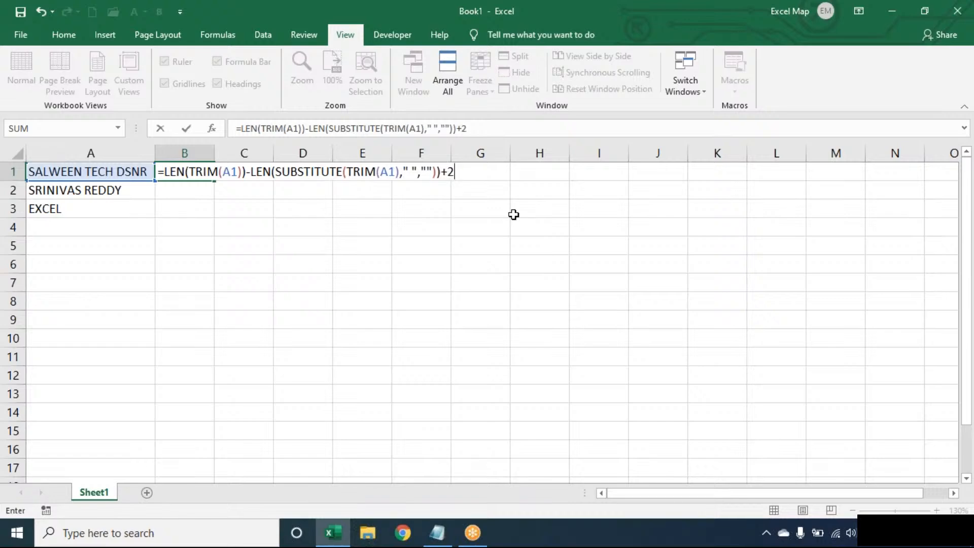
key("BackSpace")
type("1")
key("Return")
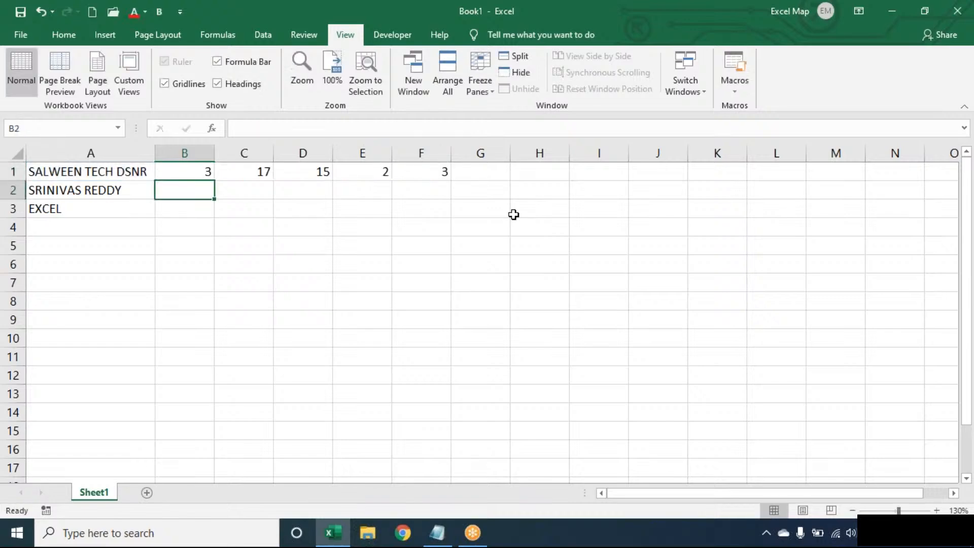
Step: Fill B1's word-count formula down to B3 and inspect its TRIM and SUBSTITUTE parts
left_click(199, 173)
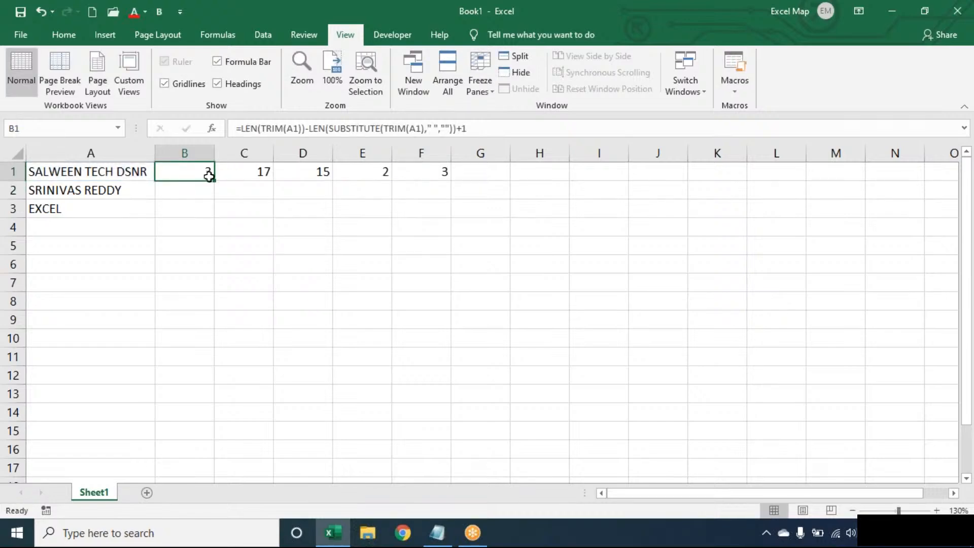
double_click(214, 181)
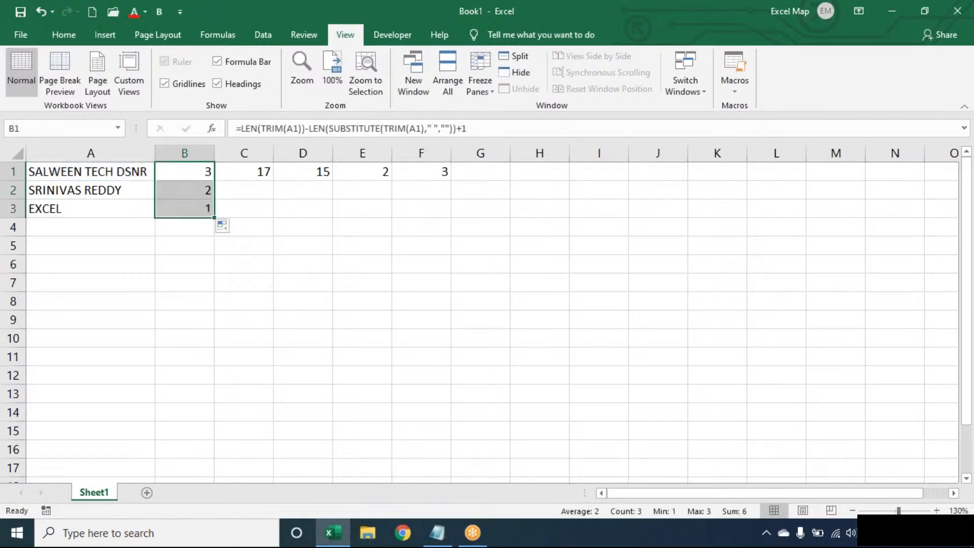
left_click(204, 170)
double_click(222, 172)
double_click(216, 172)
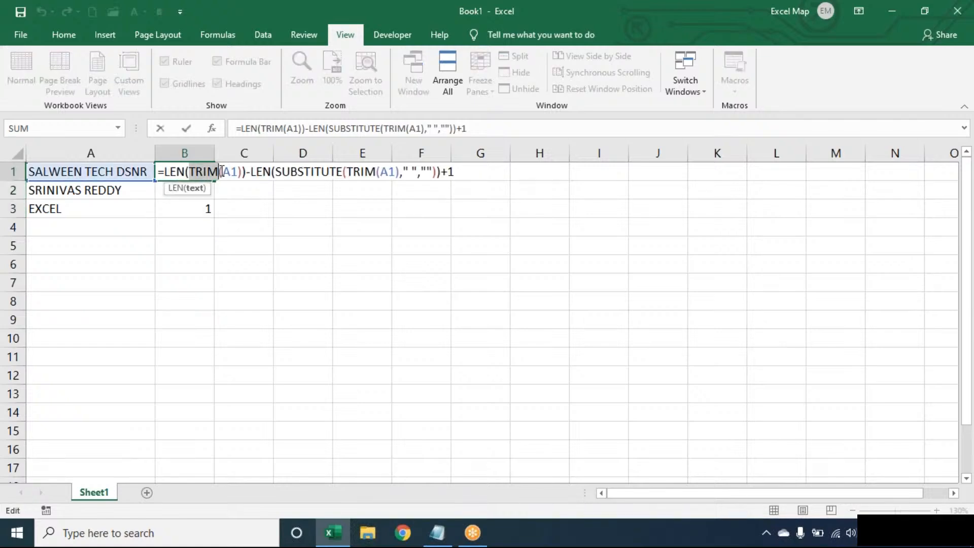
double_click(323, 171)
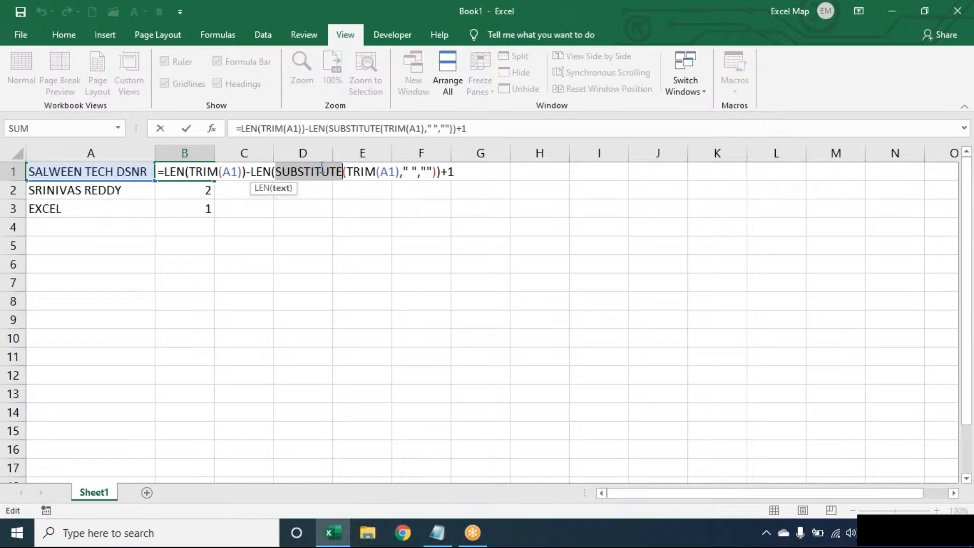
key("Return")
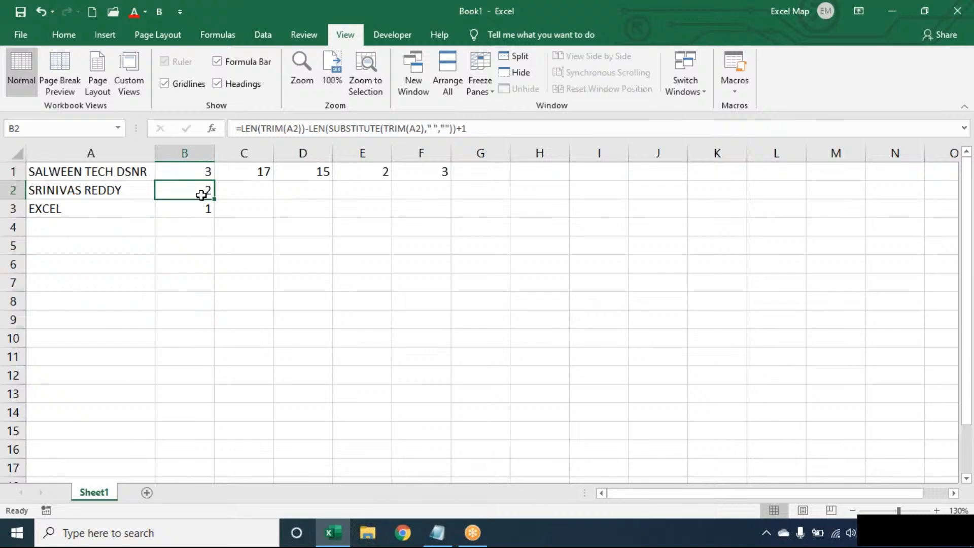
Step: Extend the formula from B3 into B4, which shows 1 beside empty A4
left_click(208, 209)
left_click_drag(214, 217, 214, 228)
left_click(331, 211)
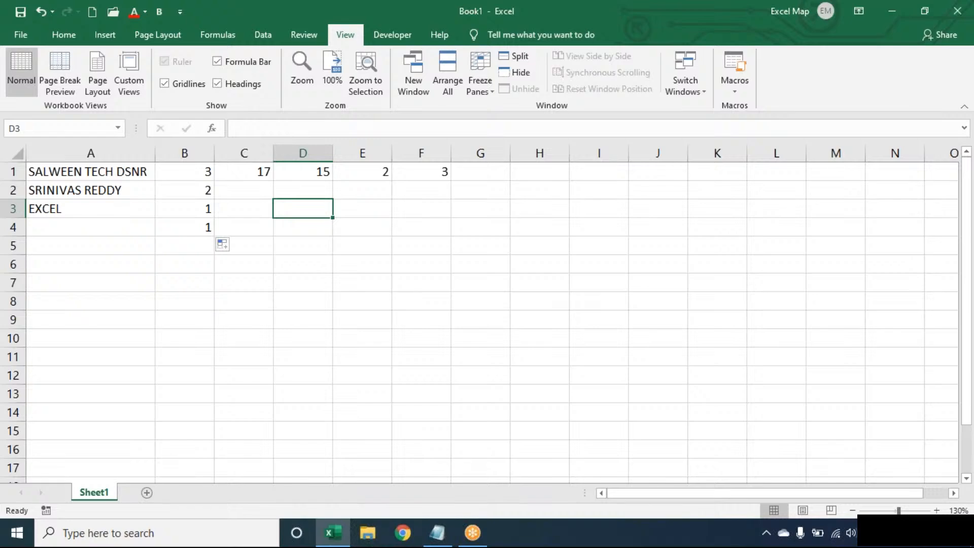
left_click(55, 209)
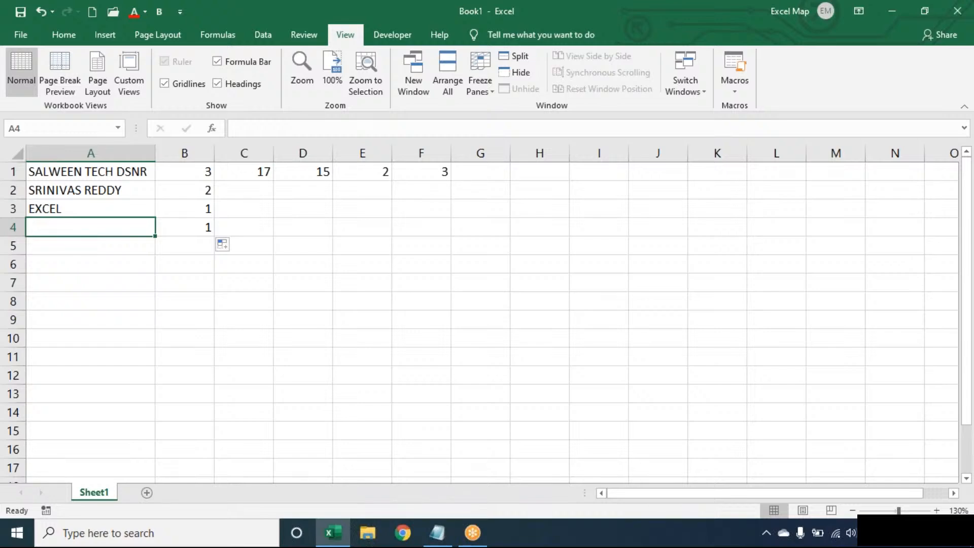
Step: Inspect B4's formula without changing it
key("Right")
double_click(203, 227)
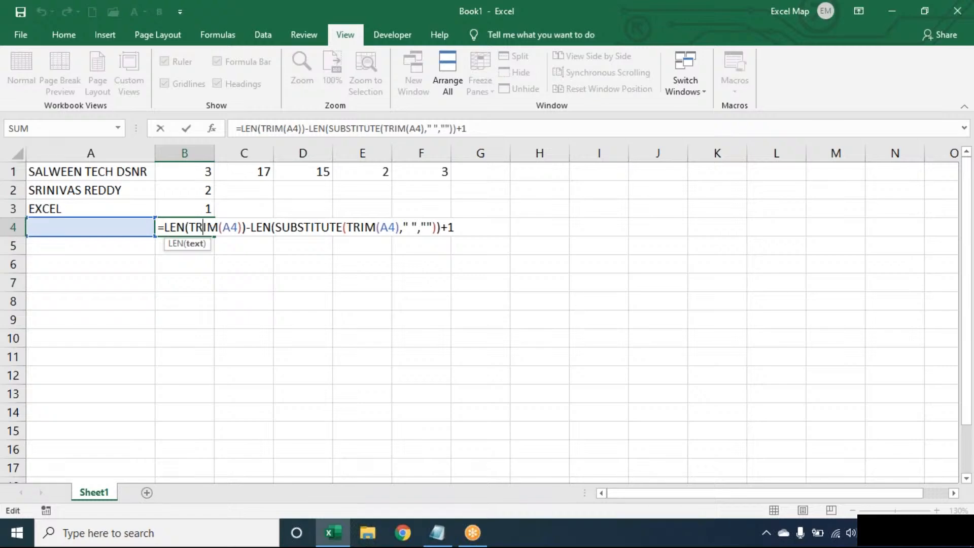
left_click(319, 227)
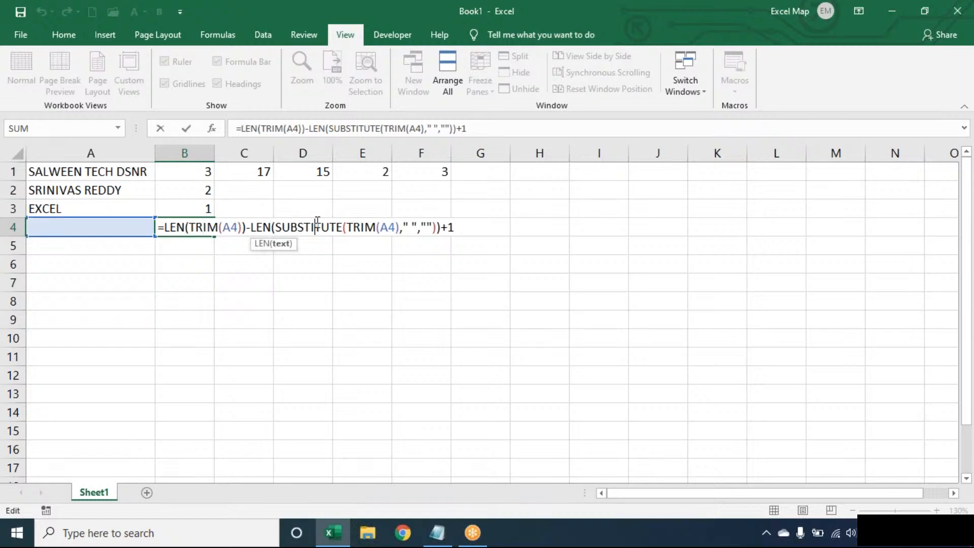
left_click(470, 226)
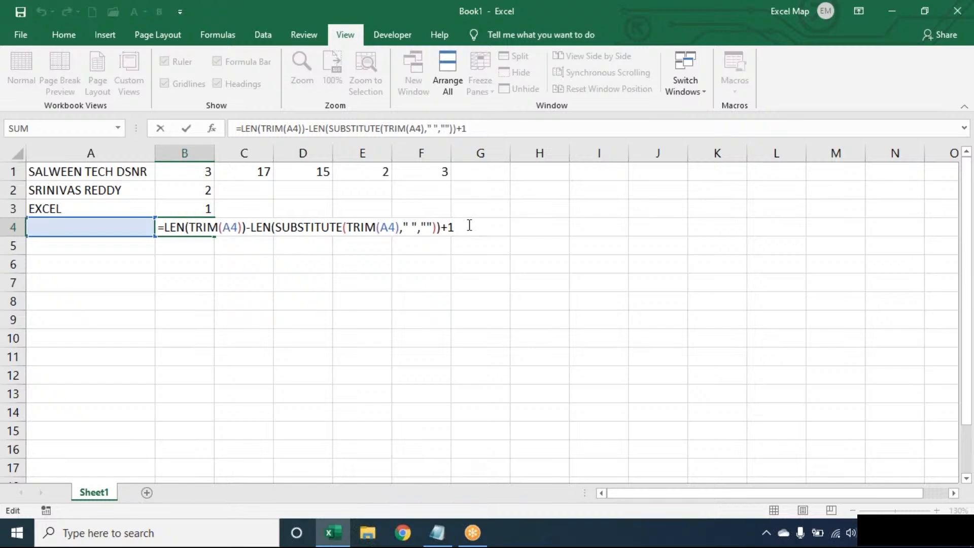
key("Return")
Step: Rewrite B1 as =IF(LEN(TRIM(A1))>0, …+1,0) so blank text returns 0
double_click(206, 168)
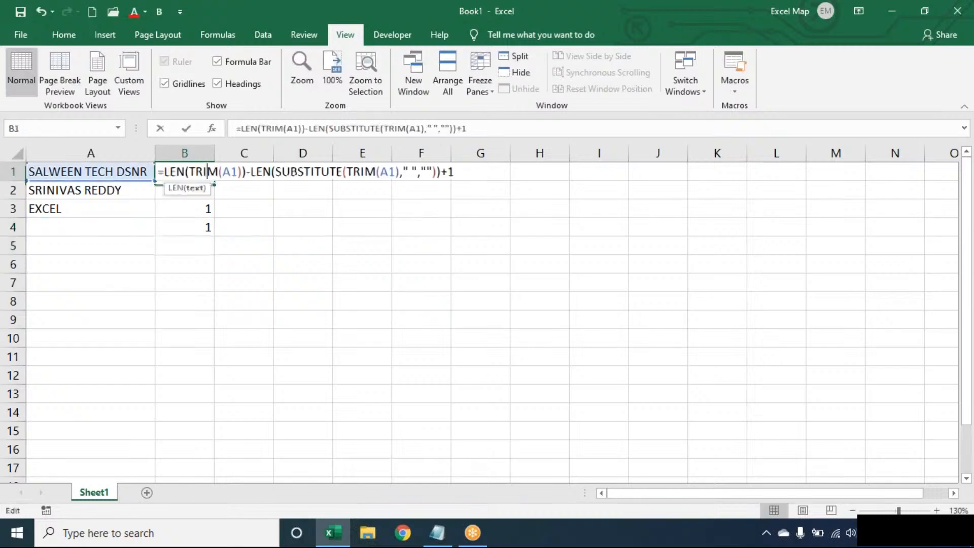
left_click(163, 171)
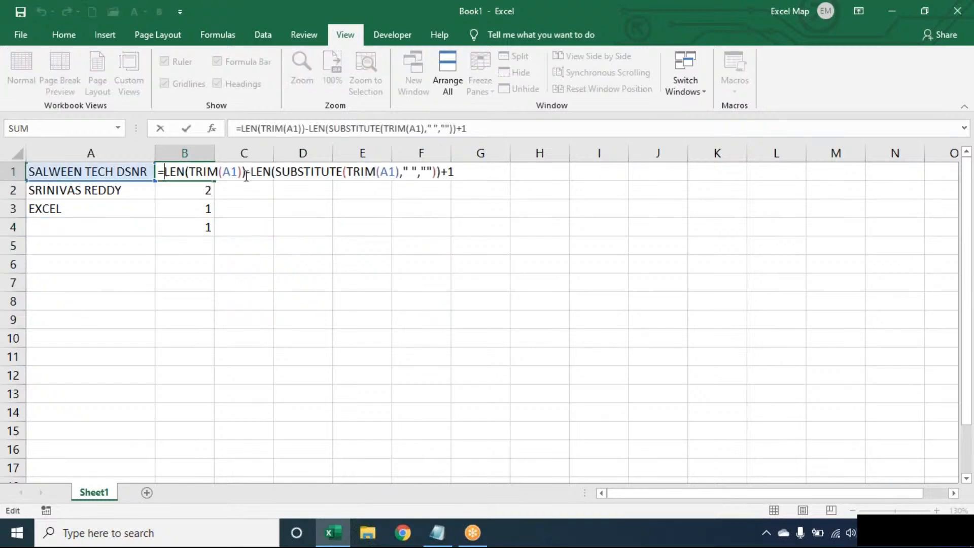
type("LEN(TR")
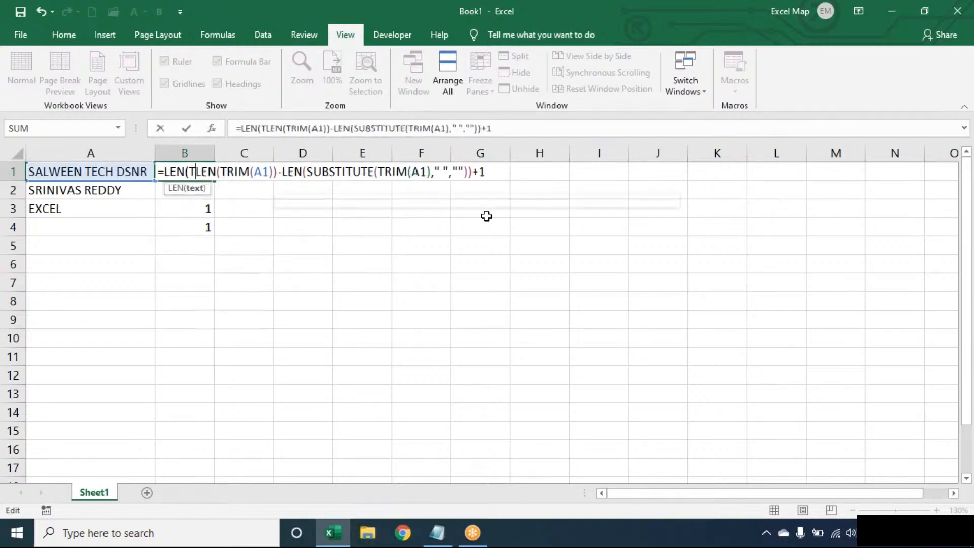
type("IM(A1")
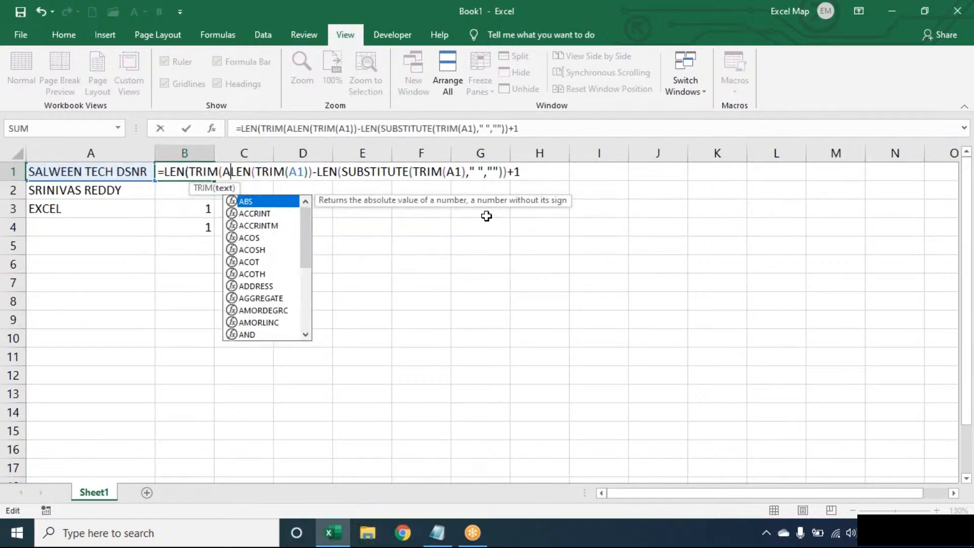
type("))>0,")
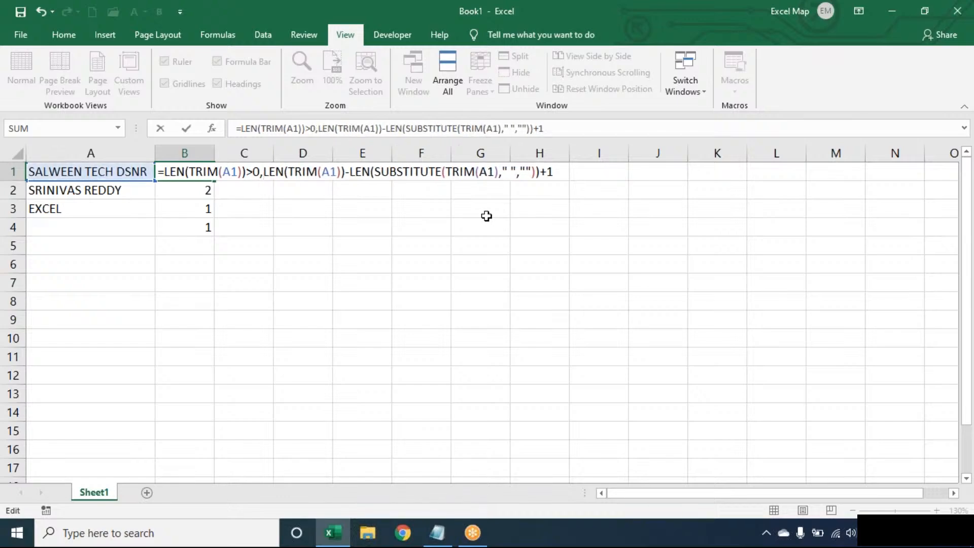
left_click(167, 171)
type("IF(")
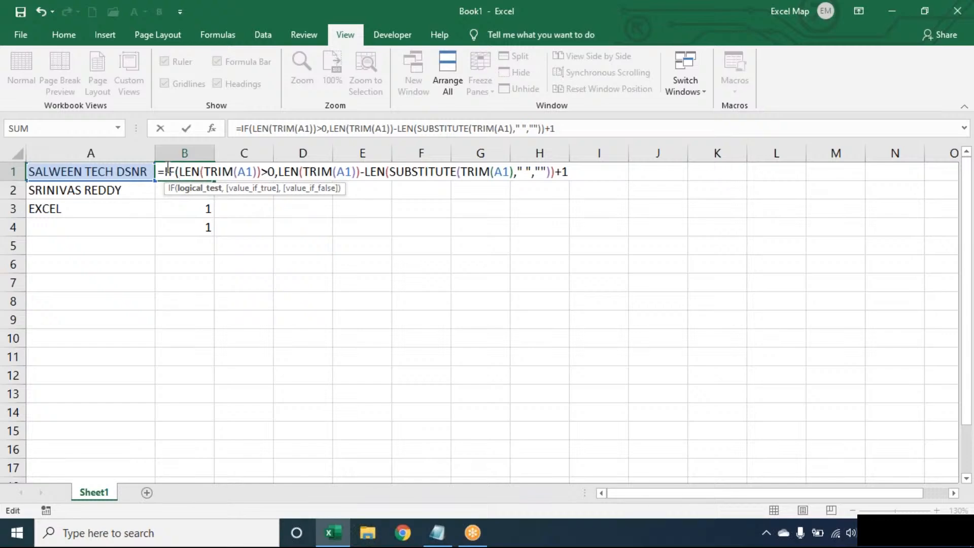
left_click(579, 170)
type(",0)")
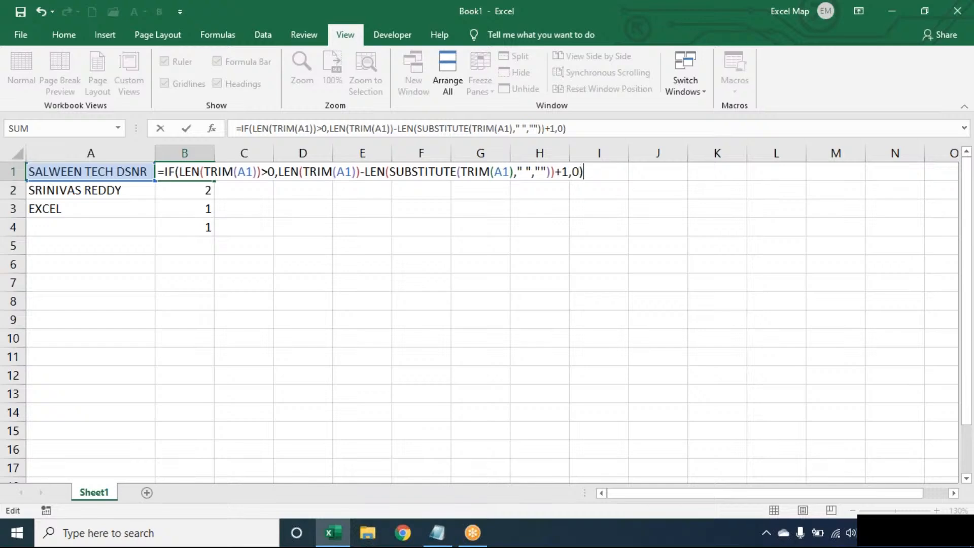
Step: Commit B1's IF formula and fill it down to B4, which now shows 0
key("Return")
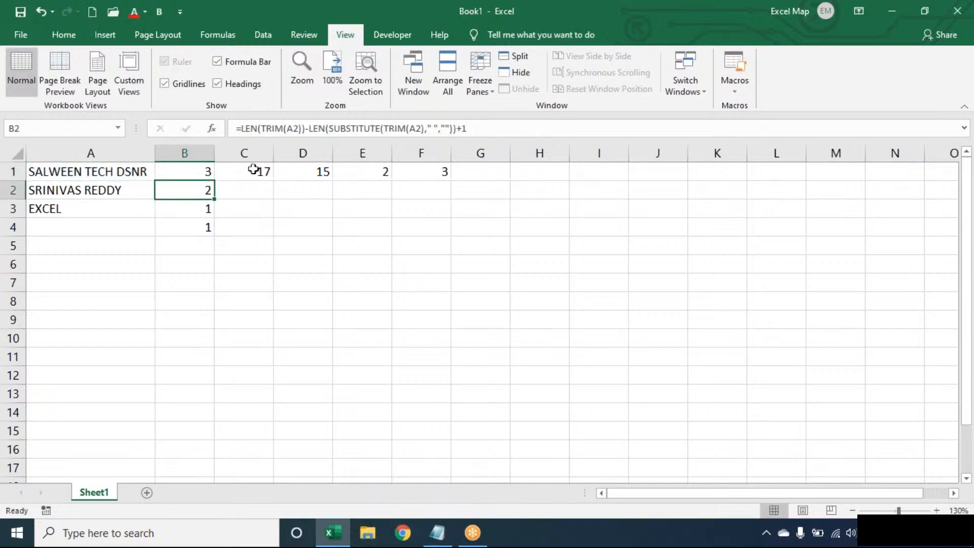
left_click(203, 170)
left_click_drag(214, 177, 216, 235)
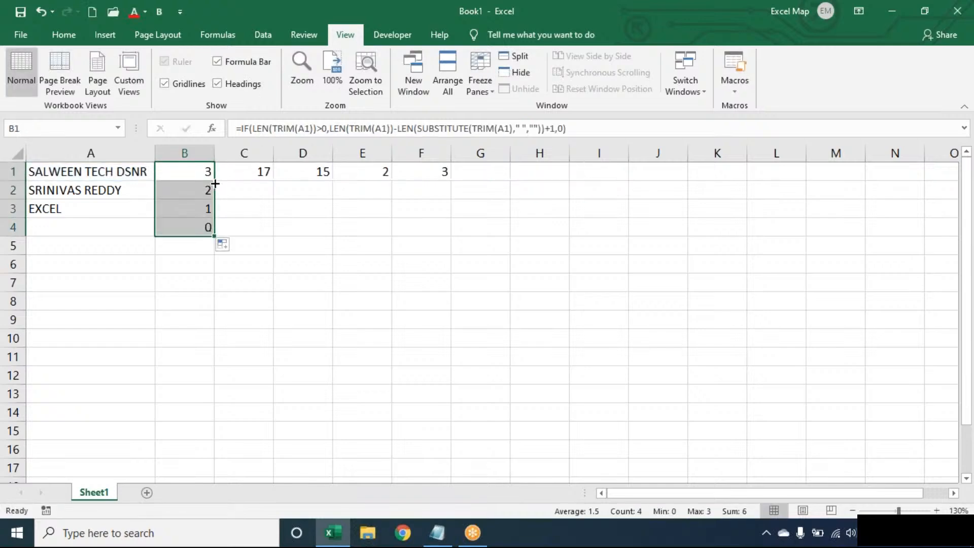
left_click(123, 230)
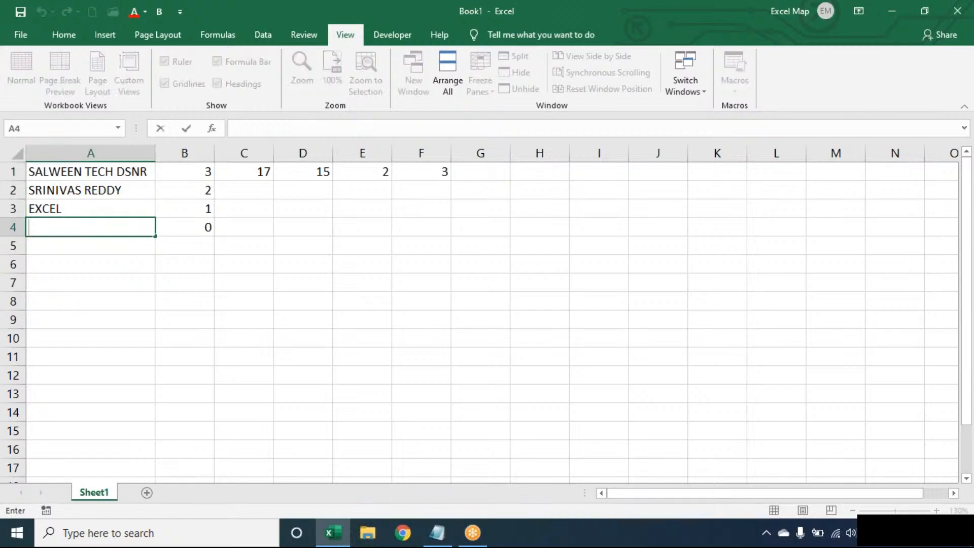
left_click(195, 227)
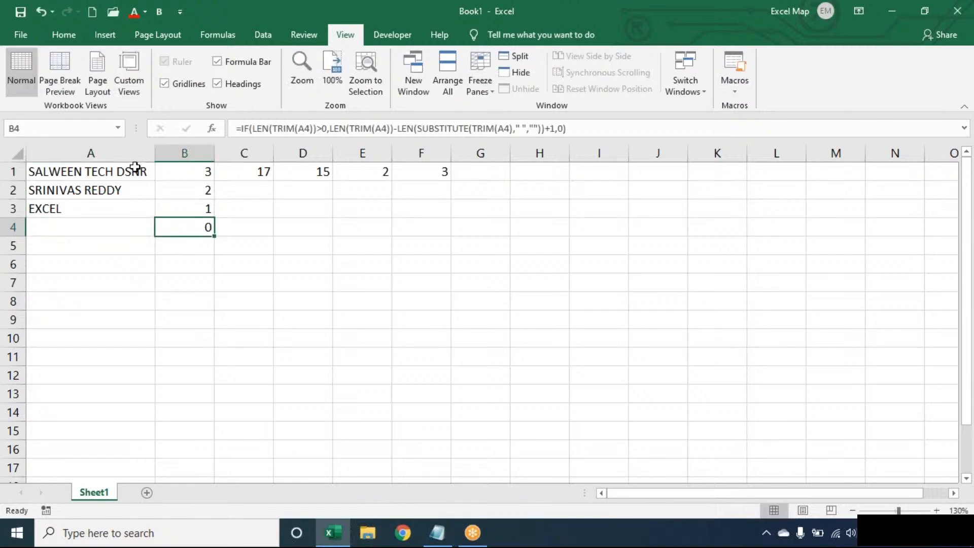
Step: Review the TRIM and SUBSTITUTE parts of B1's formula, then bring up the Notepad notes
double_click(190, 169)
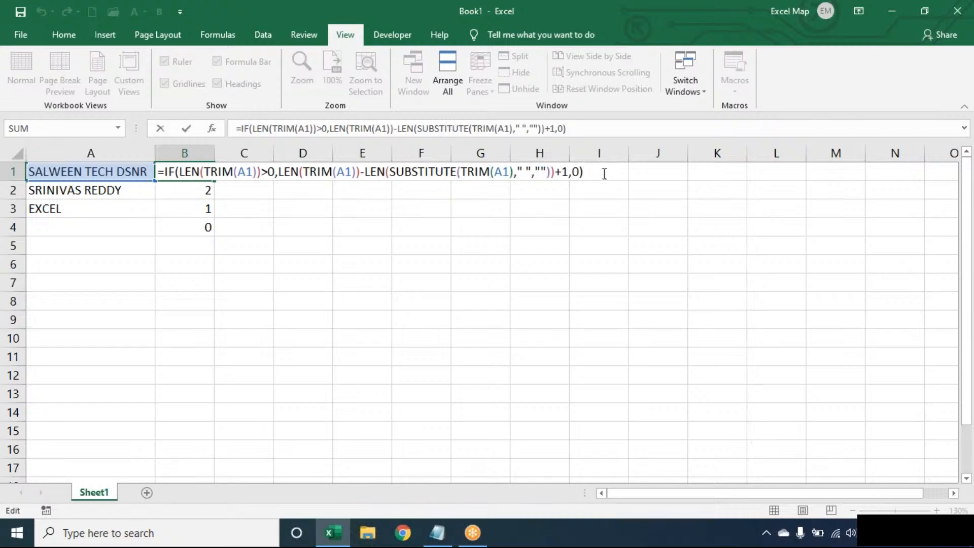
left_click(318, 172)
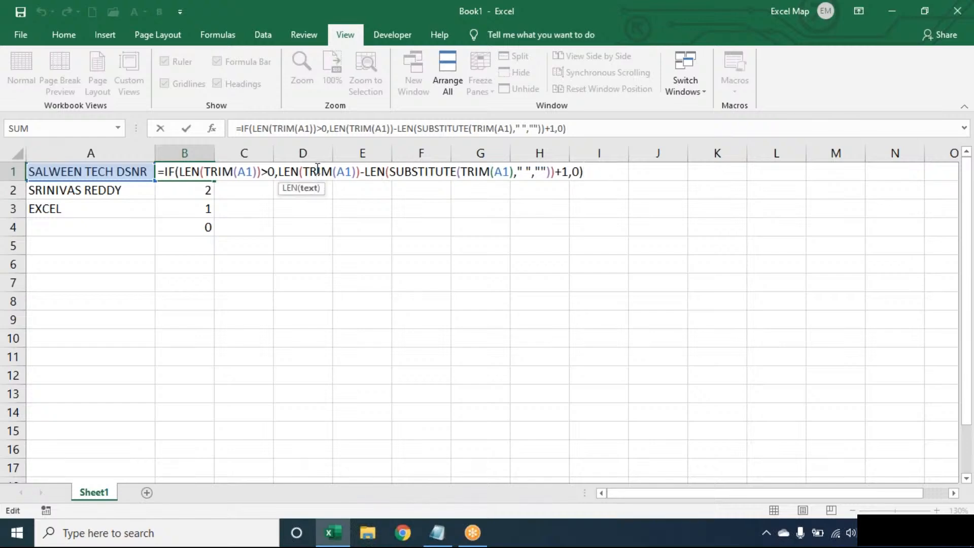
double_click(318, 172)
double_click(410, 172)
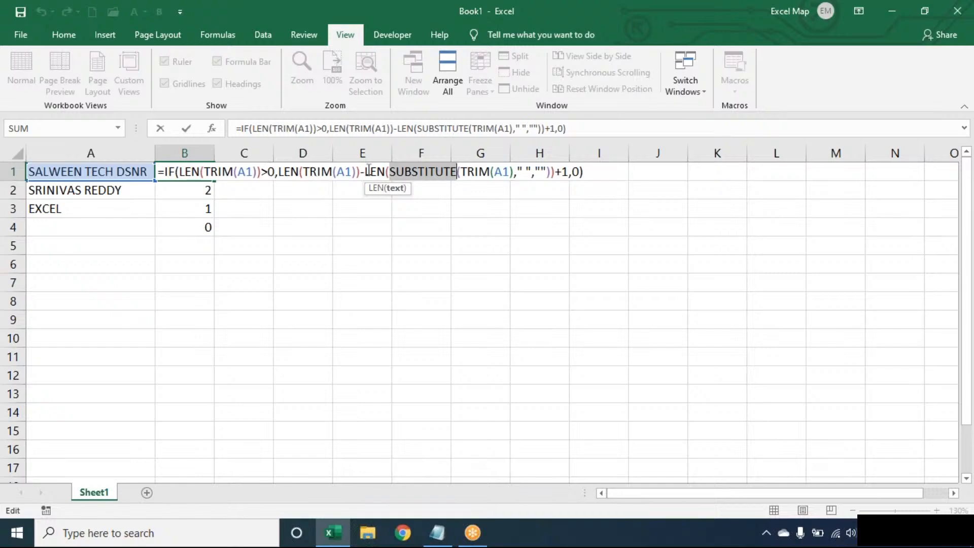
left_click(597, 171)
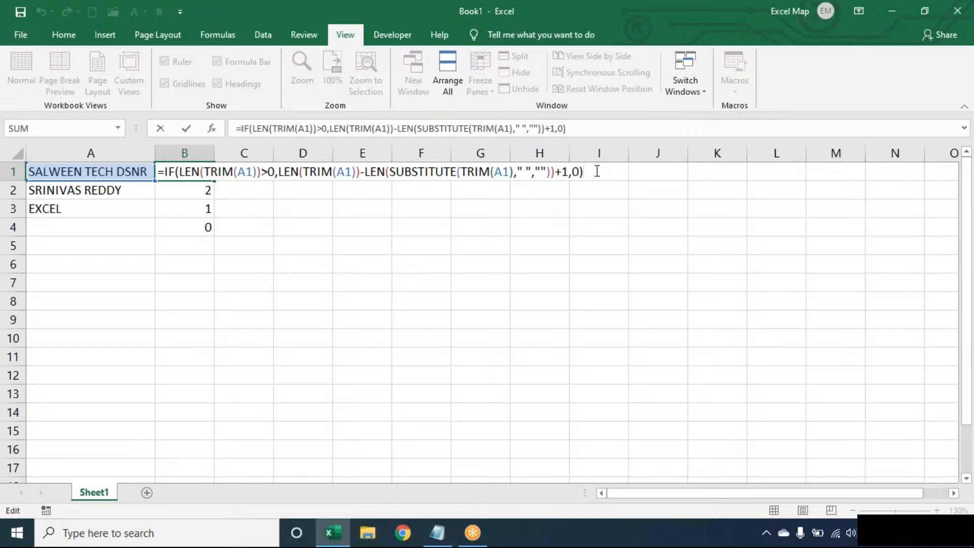
left_click(430, 542)
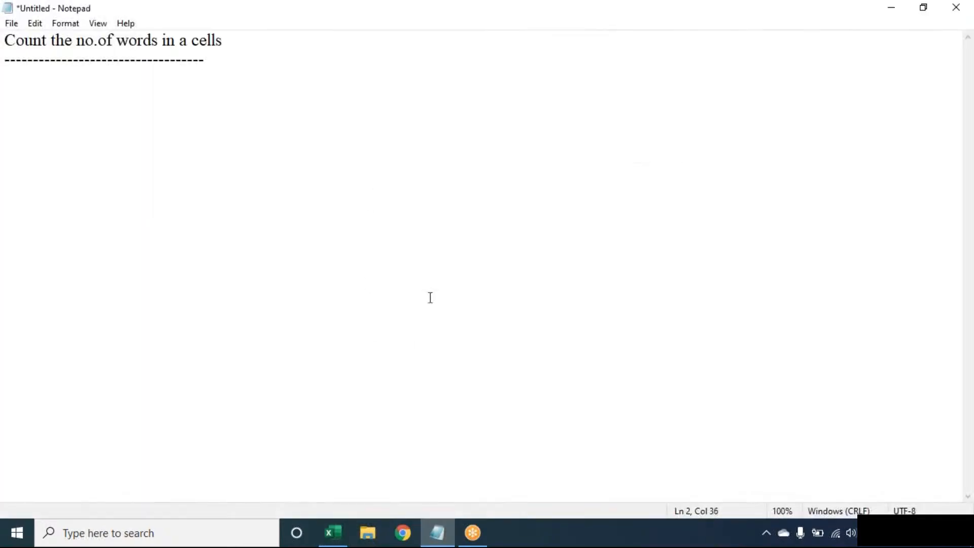
Step: Fix the title to read 'Count the no.of words in a cell' and return to Excel
left_click(325, 37)
key("BackSpace")
left_click(437, 533)
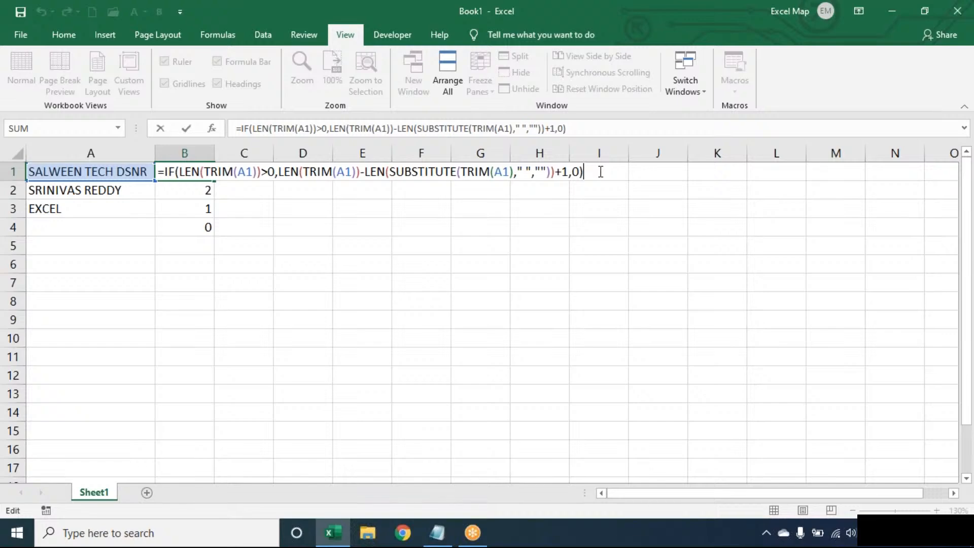
Step: Clear all word-count formulas and values from B1:F4, leaving only column A's names
key("Return")
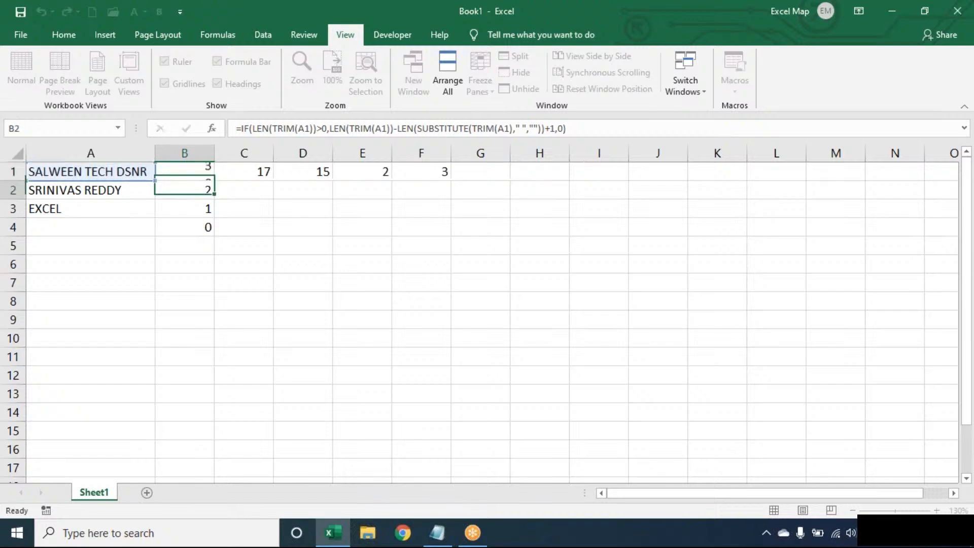
left_click(201, 176)
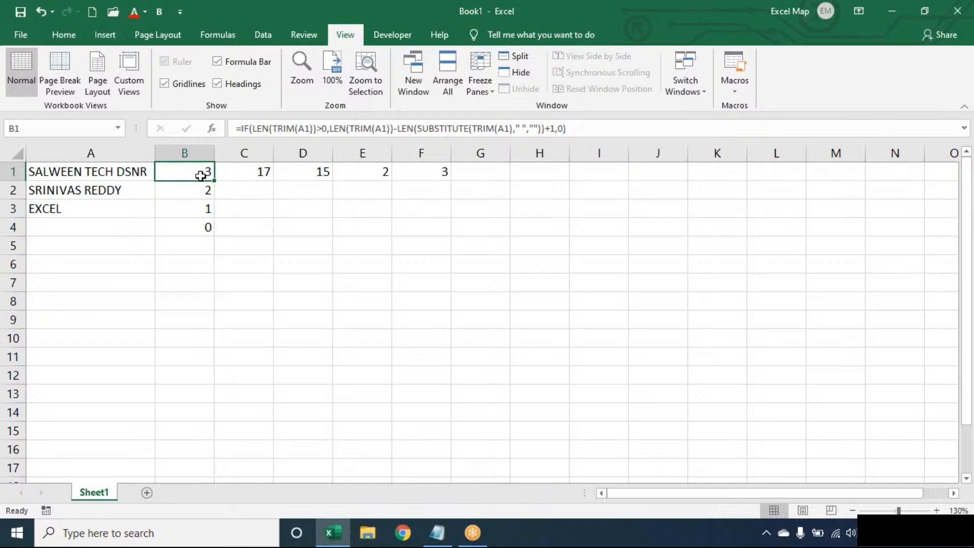
key("ctrl+shift+End")
key("Delete")
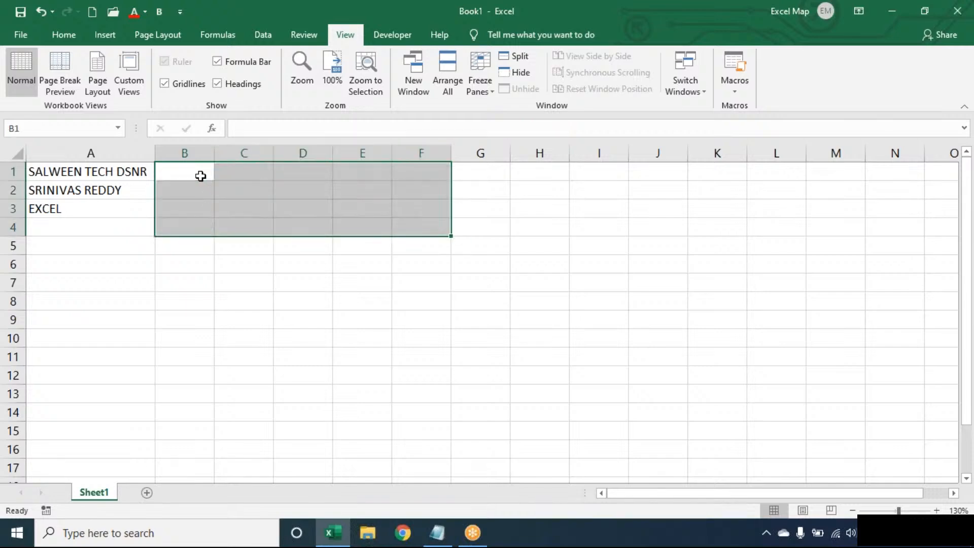
left_click(199, 176)
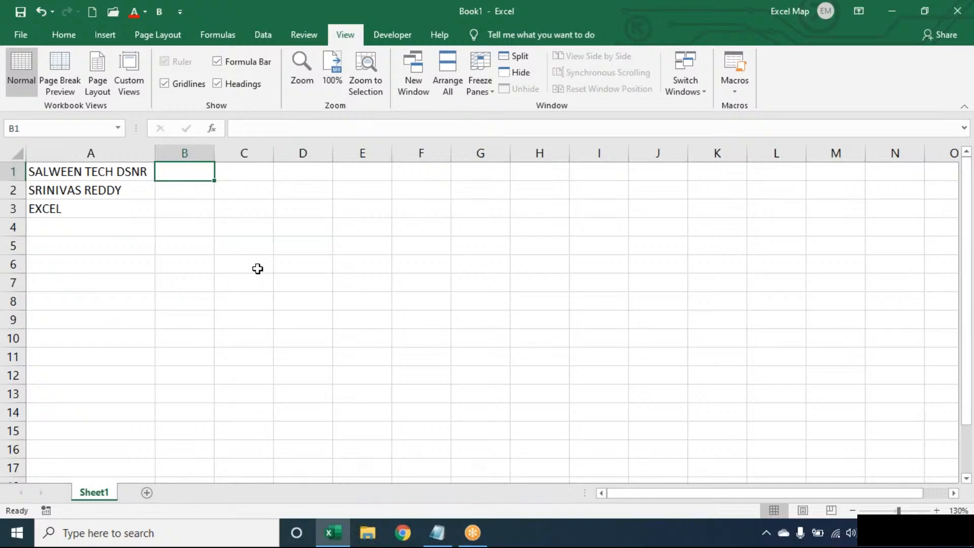
left_click(426, 545)
Step: In Notepad, add the heading 'Extract Last Word:' below the dashed line, followed by blank lines
key("BackSpace")
key("Down")
key("Return")
key("Return")
type("Extra")
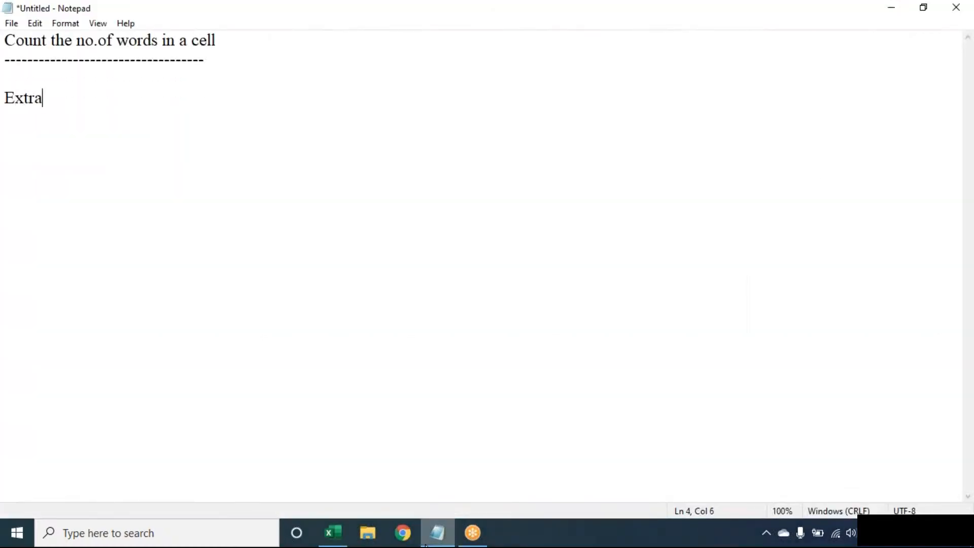
type("ct Last Wor")
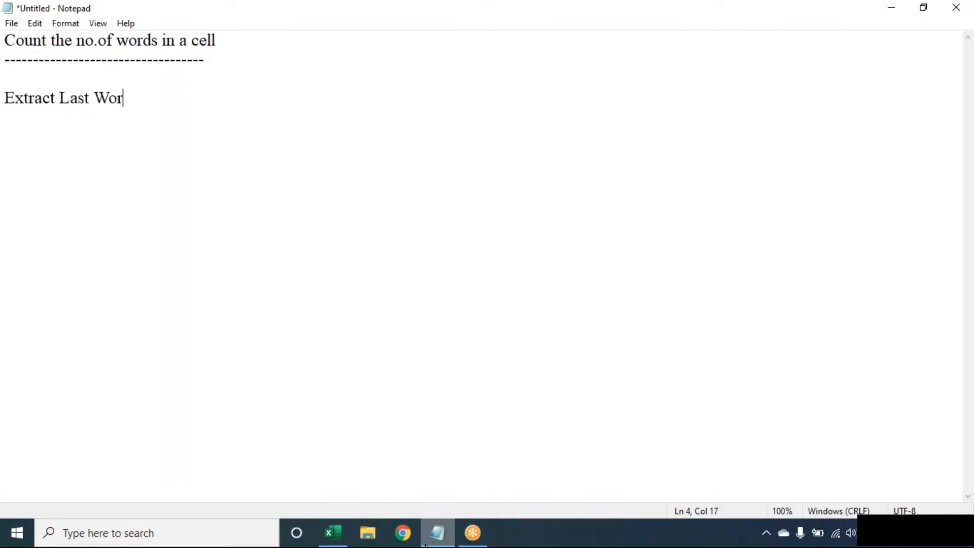
type("d:")
key("Return")
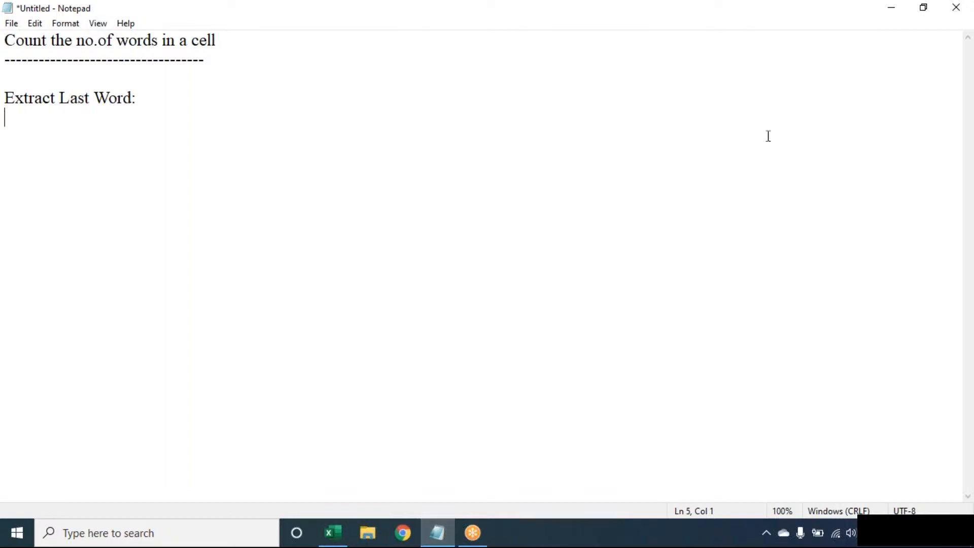
left_click(681, 25)
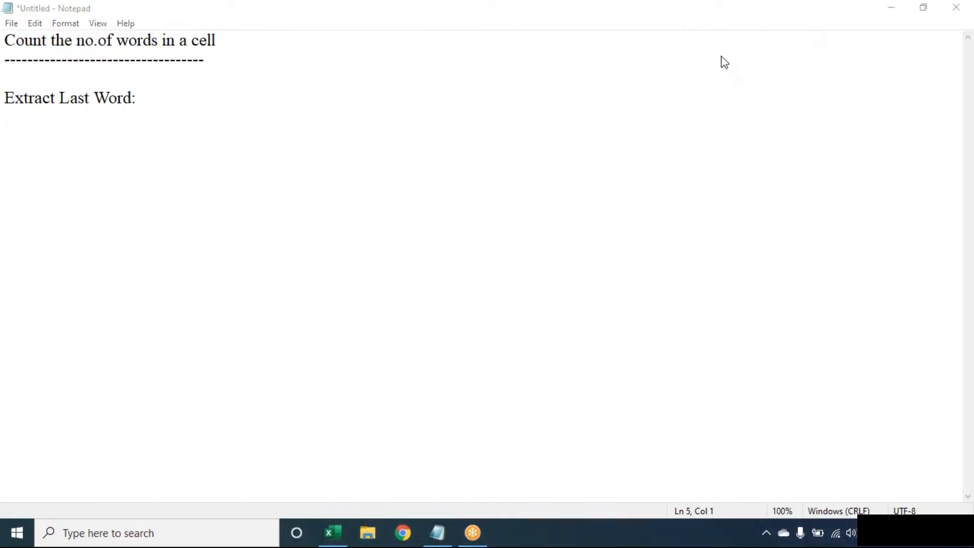
key("Return")
key("Return")
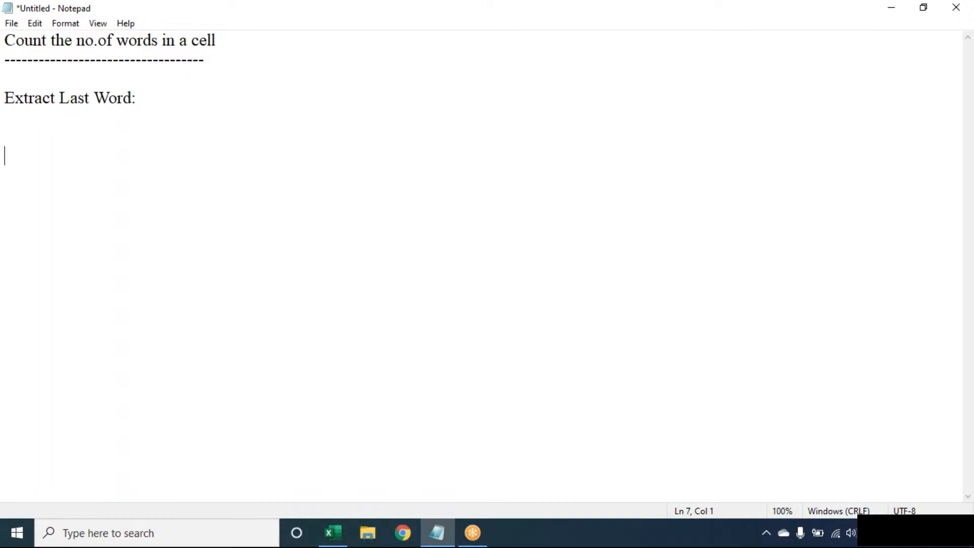
key("alt+Tab")
Step: Enter =SUBSTITUTE(A1," ",REPT(" ",100)) in B1 to pad each space in A1 to 100 spaces
type("=")
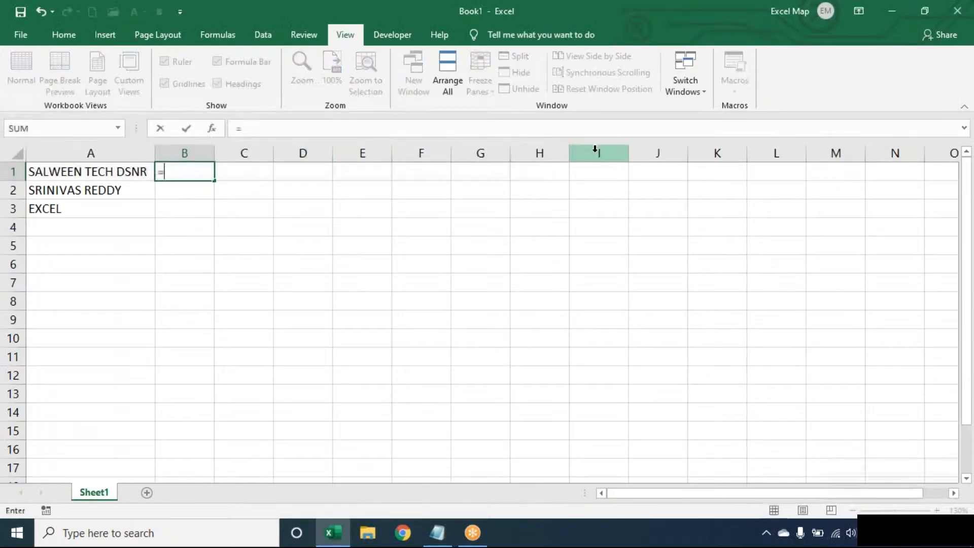
type("su")
key("Tab")
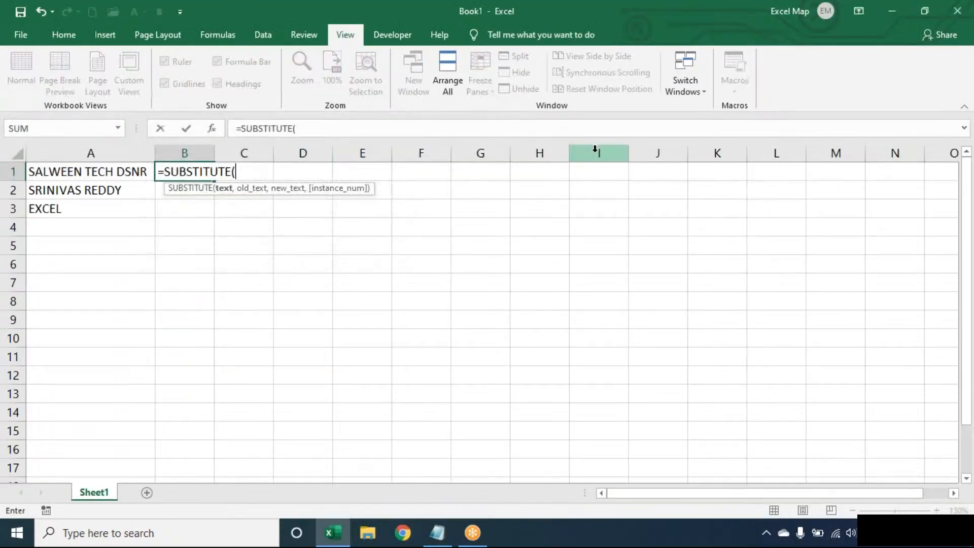
type("A1")
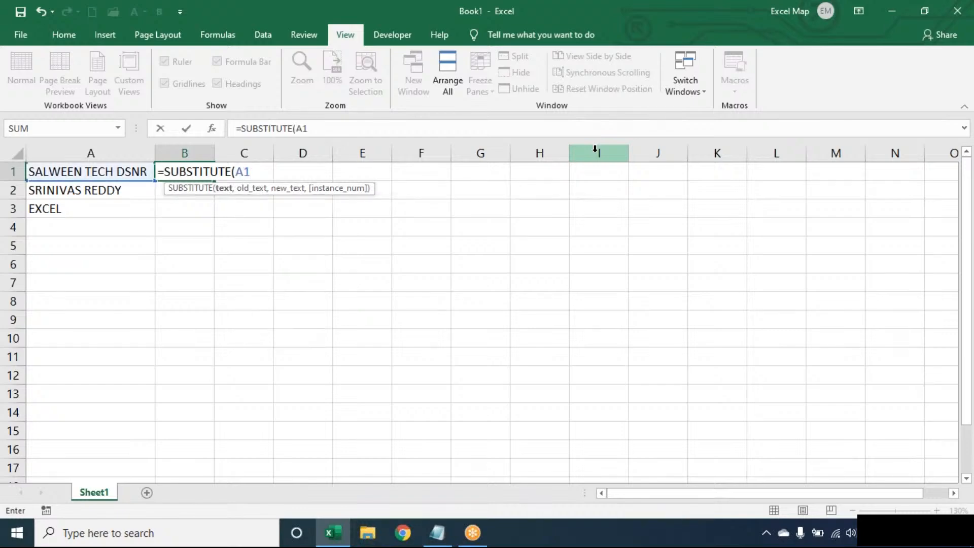
type(",\" \",")
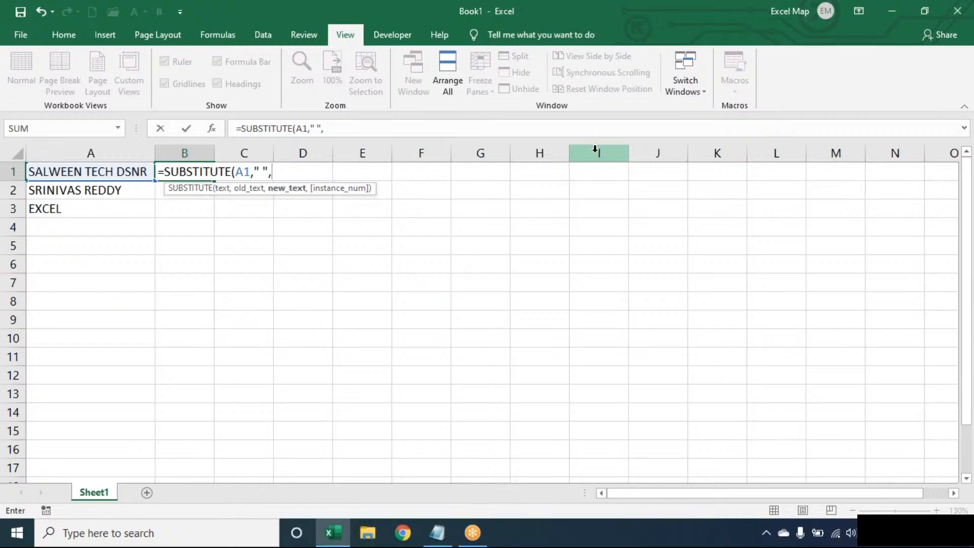
type("REPT(")
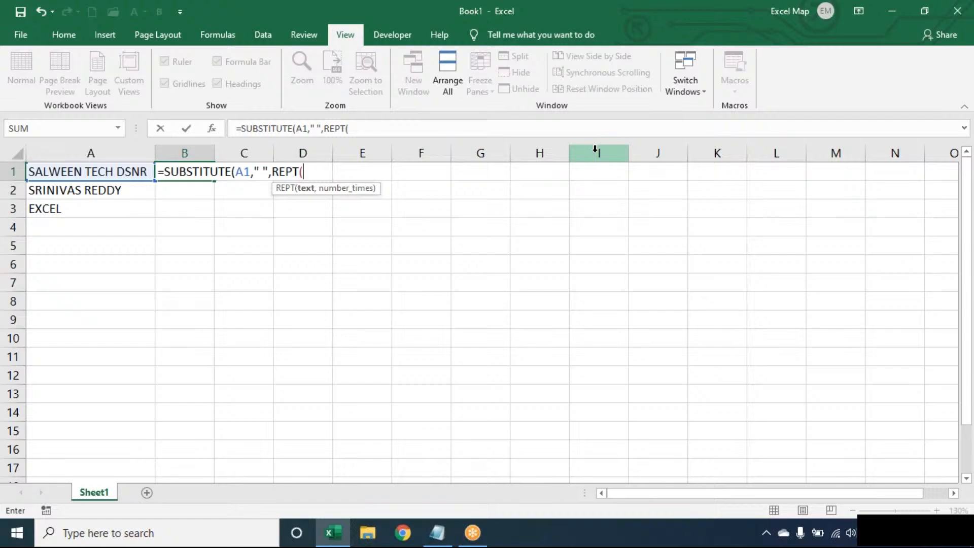
type("\" \",100)")
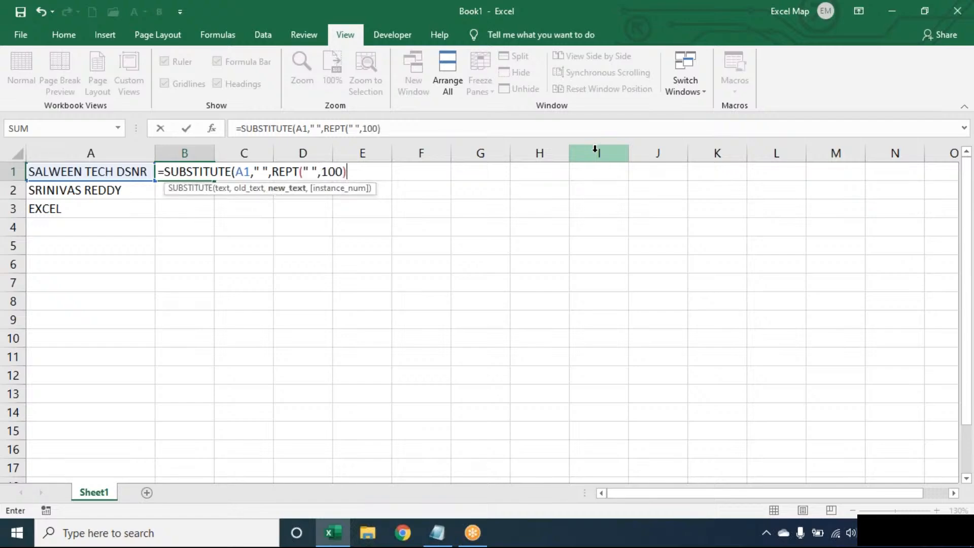
type(")")
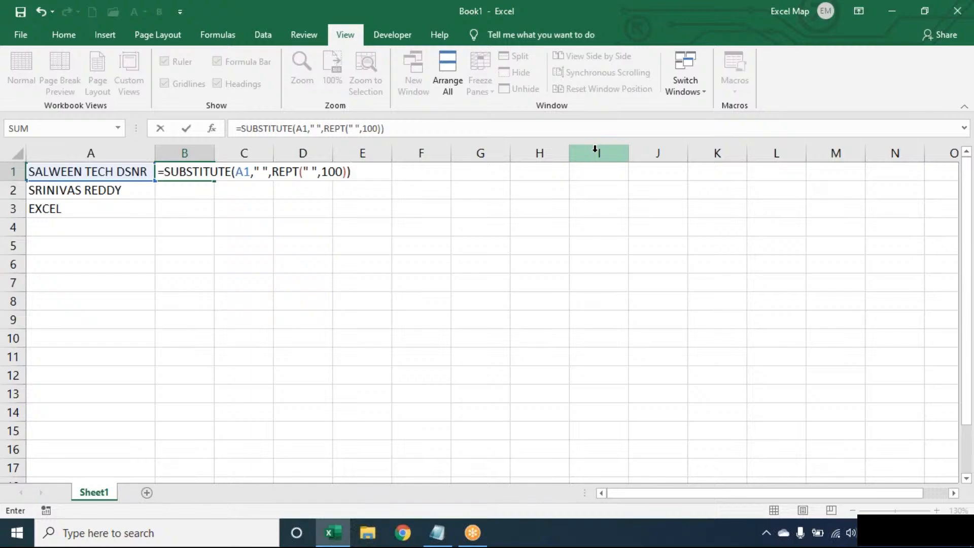
key("Return")
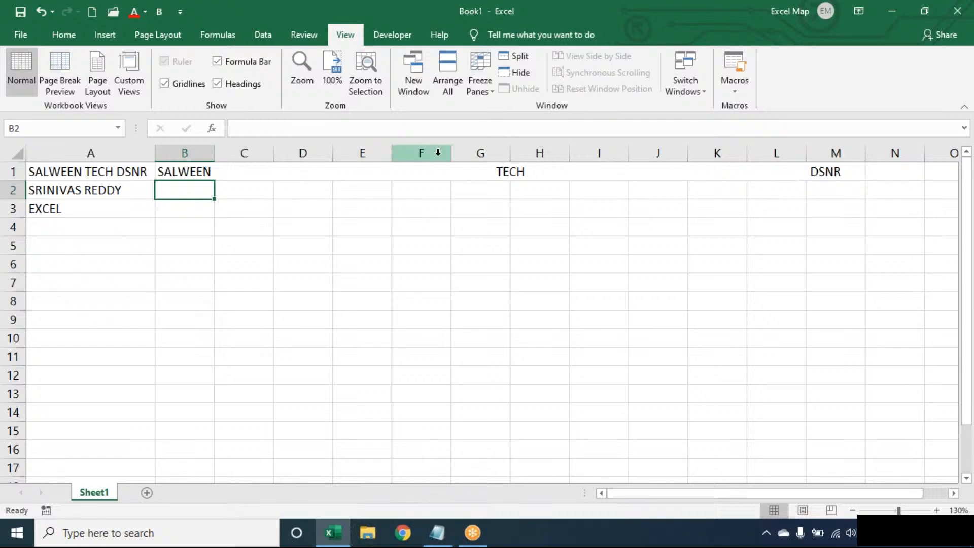
Step: Wrap B1's formula in RIGHT(…,100) so only the last 100 characters, padded DSNR, remain
double_click(202, 173)
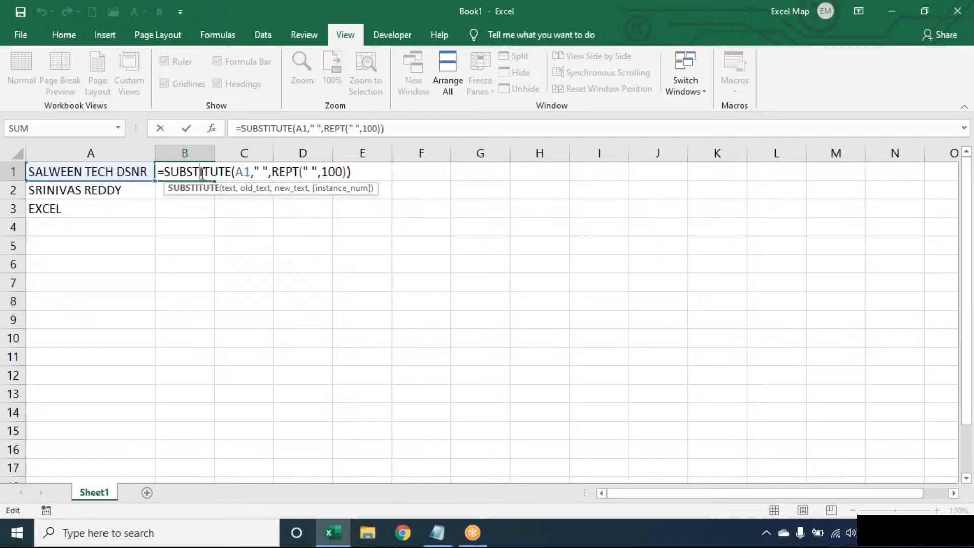
left_click(378, 171)
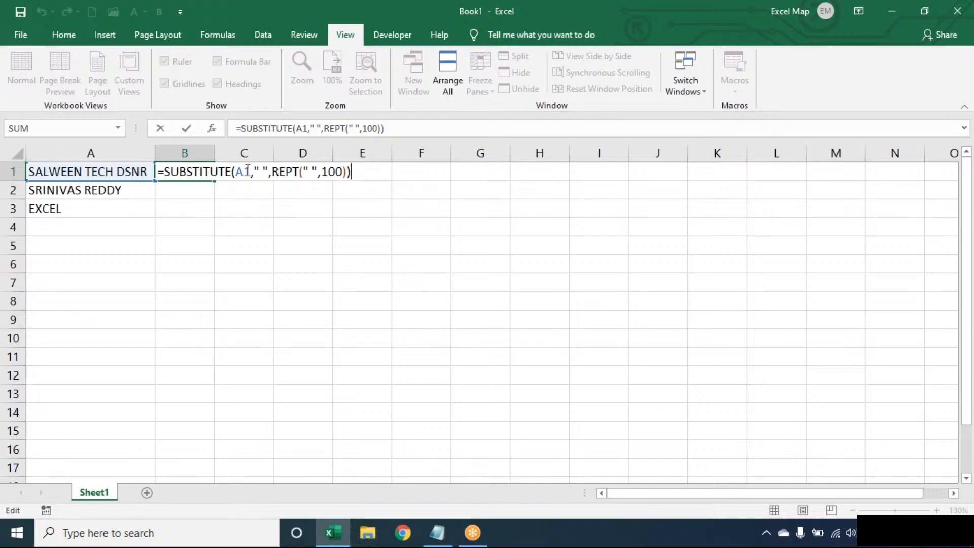
left_click(170, 170)
key("Left")
type("RIGHT(")
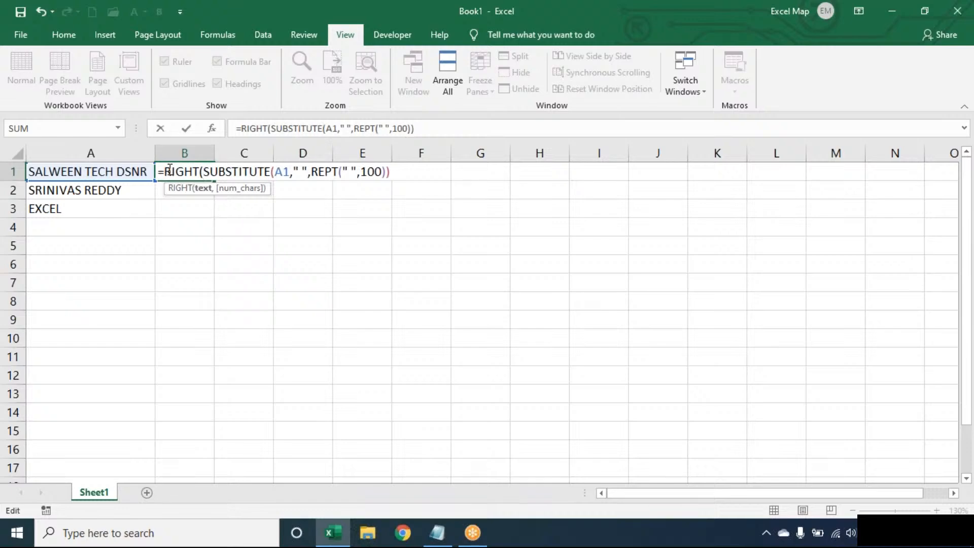
left_click(414, 170)
type(",100)")
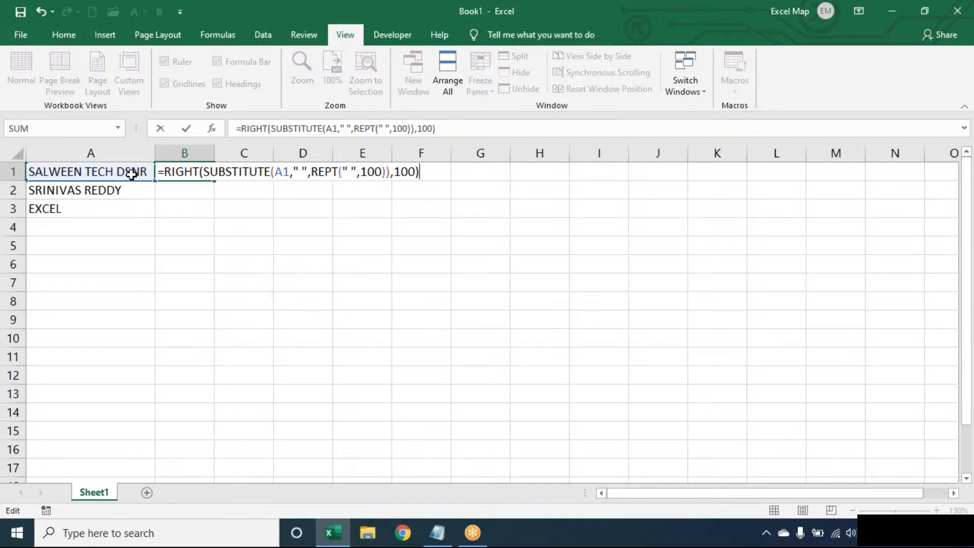
key("Return")
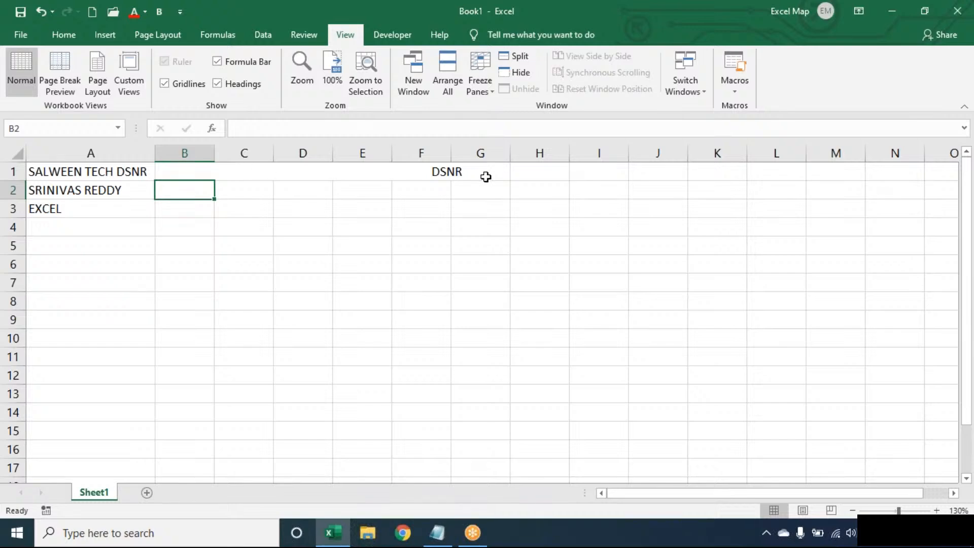
Step: Wrap B1's formula in TRIM( ) so it shows just DSNR without padding spaces
key("Up")
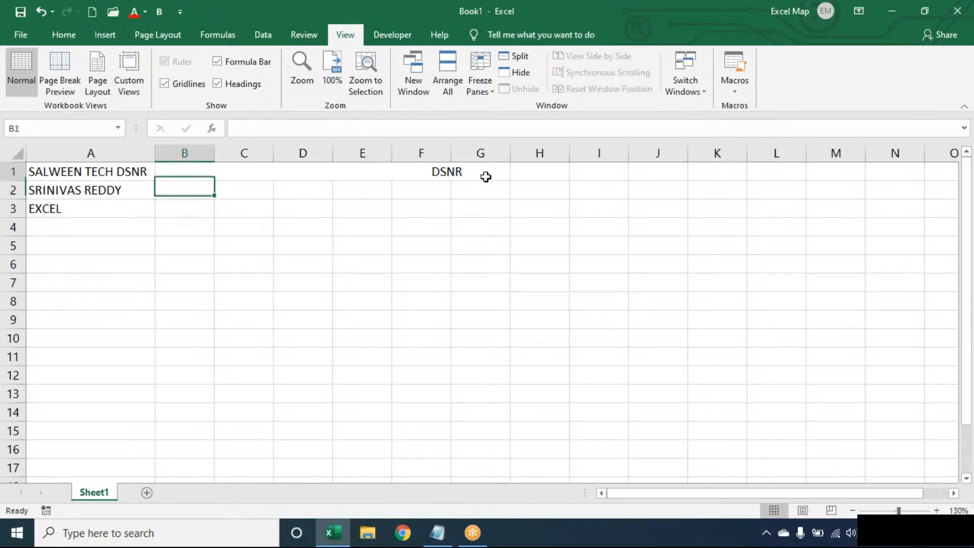
double_click(203, 175)
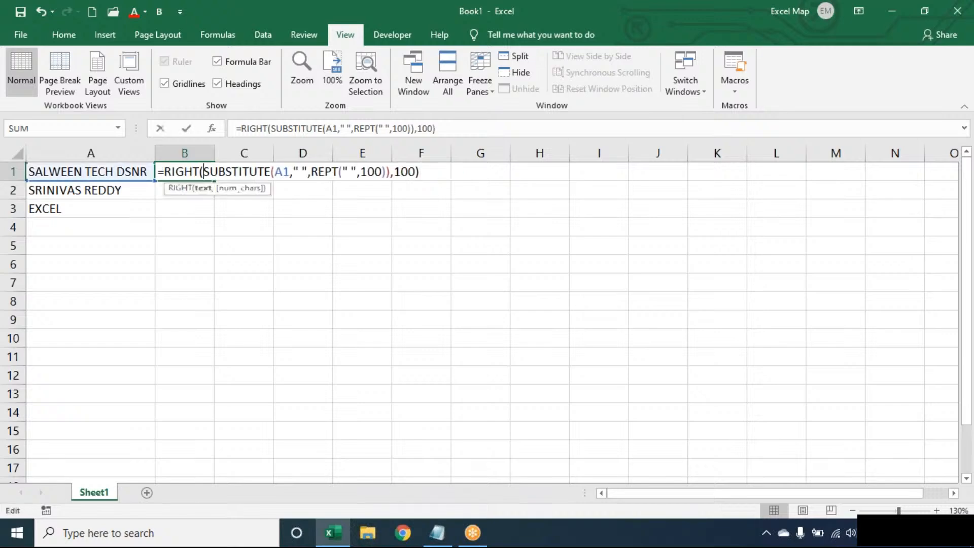
left_click(447, 172)
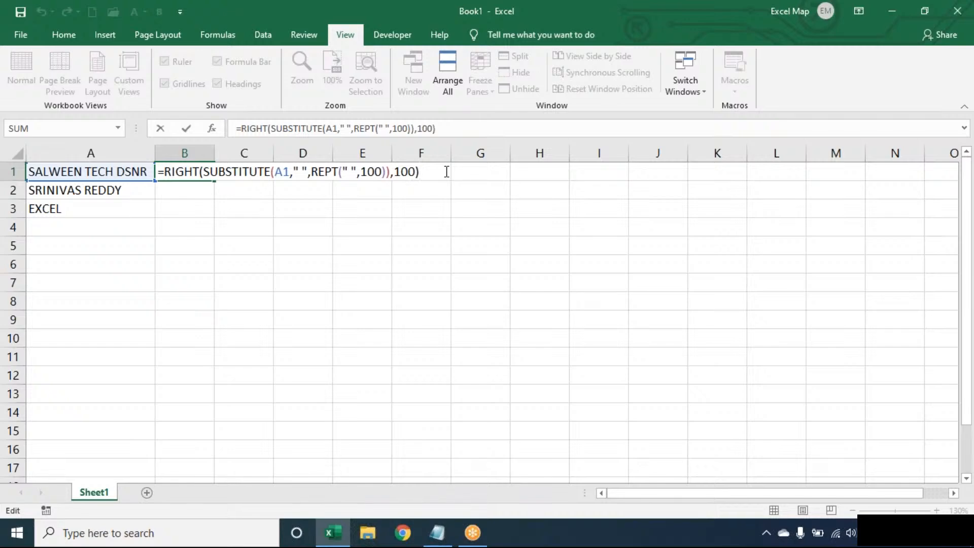
key("Return")
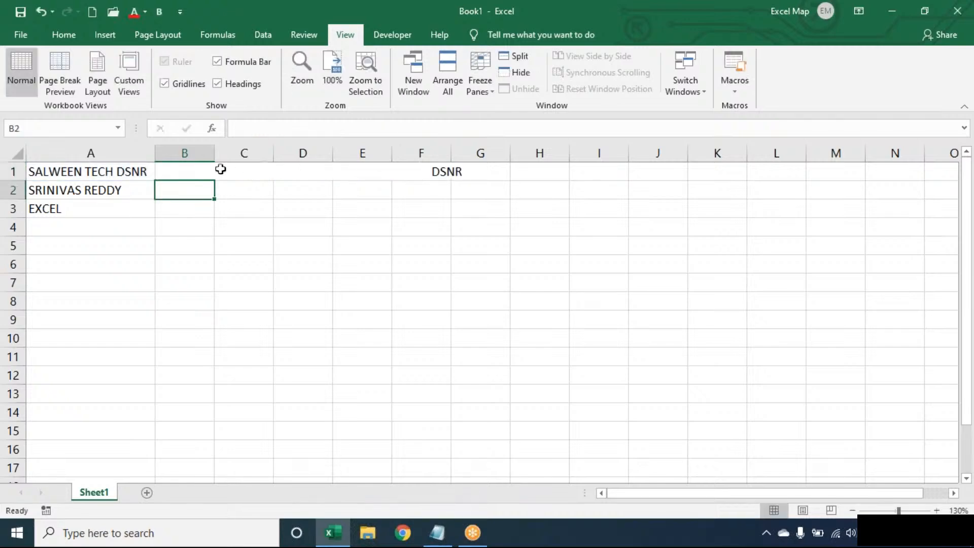
left_click(186, 164)
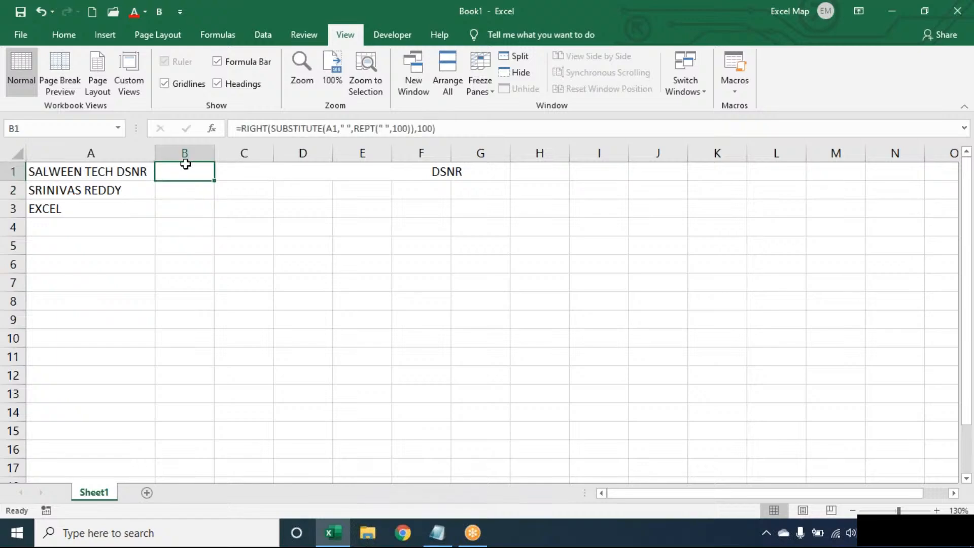
double_click(185, 164)
left_click(165, 171)
type("TRIM(")
left_click(463, 171)
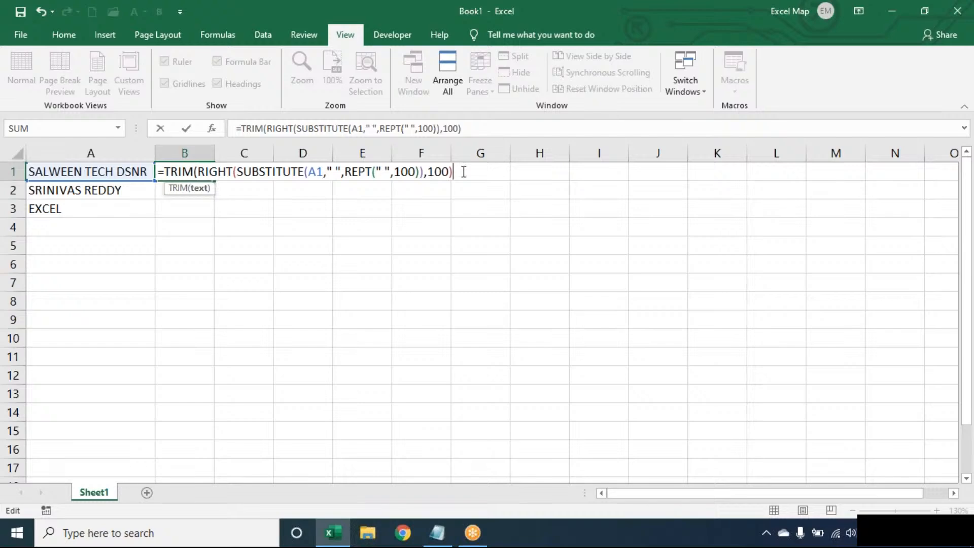
type(")")
key("Return")
Step: Fill B1's TRIM/RIGHT last-word formula down to B3, giving the surname and EXCEL
left_click(196, 173)
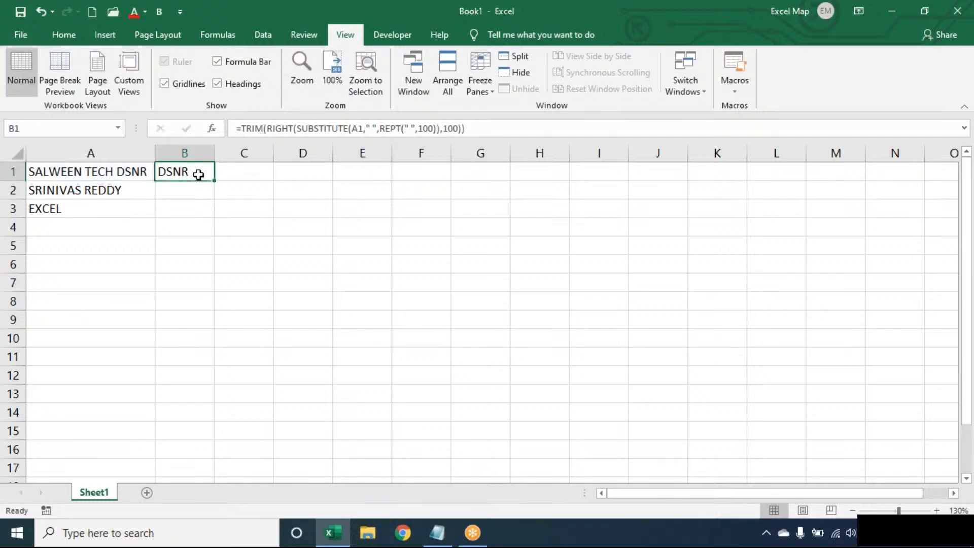
double_click(212, 183)
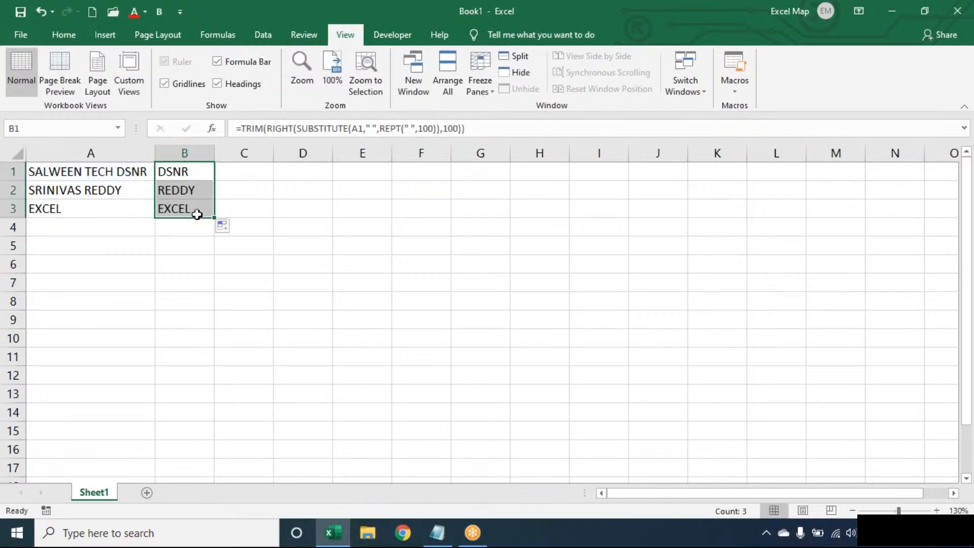
double_click(205, 171)
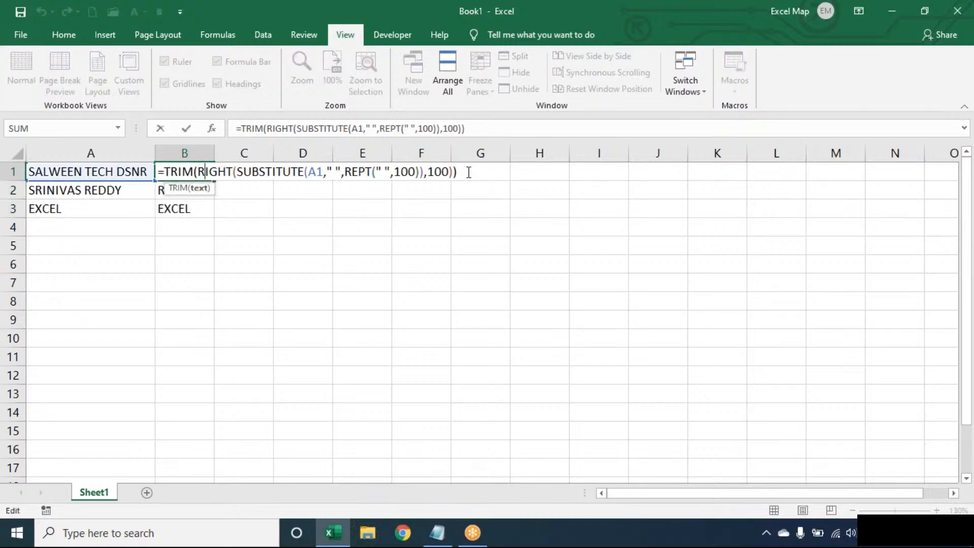
Step: Mark the SUBSTITUTE part of B1's formula, re-enter it, and reopen it for review
left_click(469, 173)
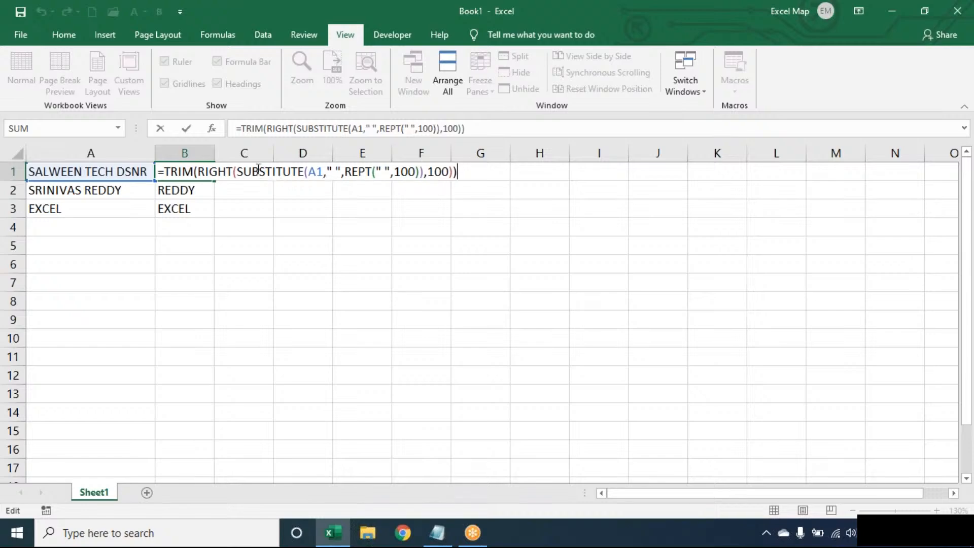
left_click_drag(244, 172, 423, 172)
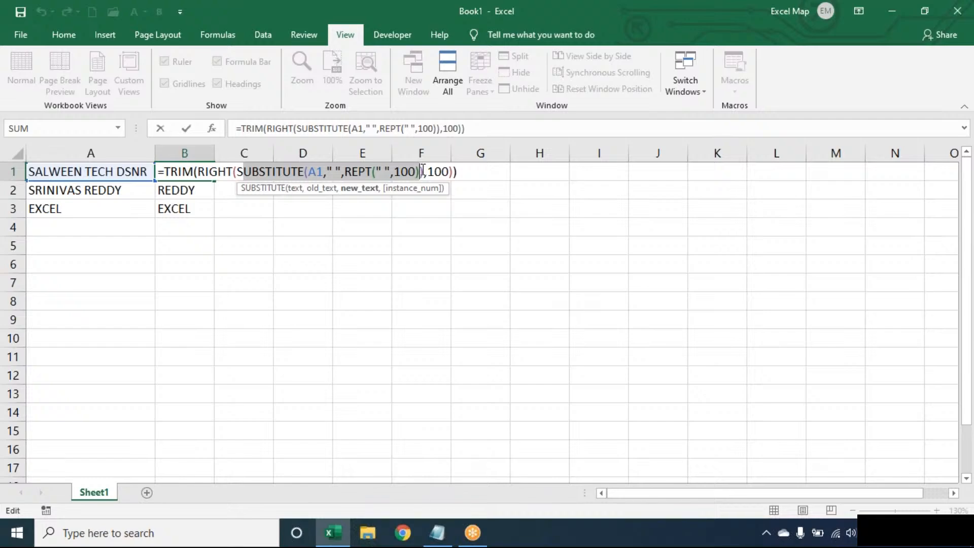
left_click(465, 168)
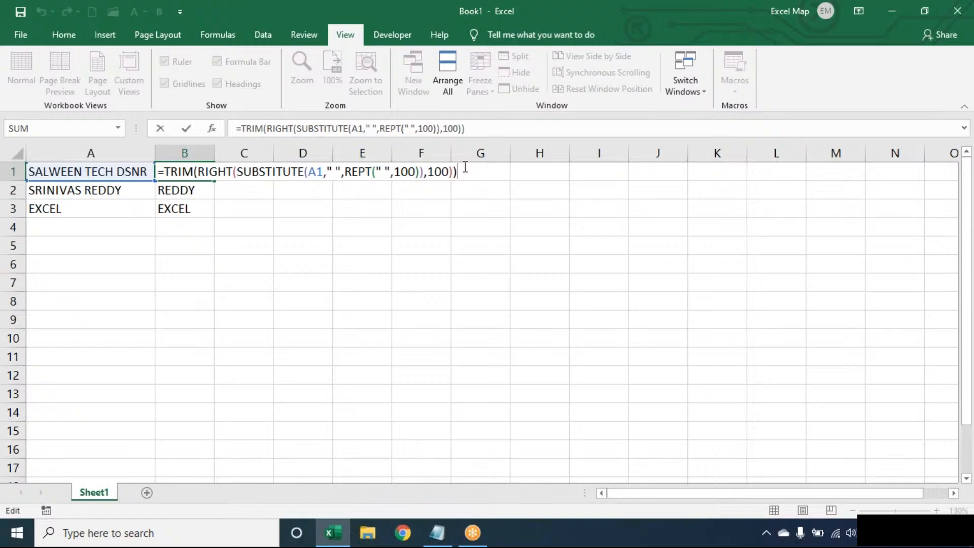
key("Return")
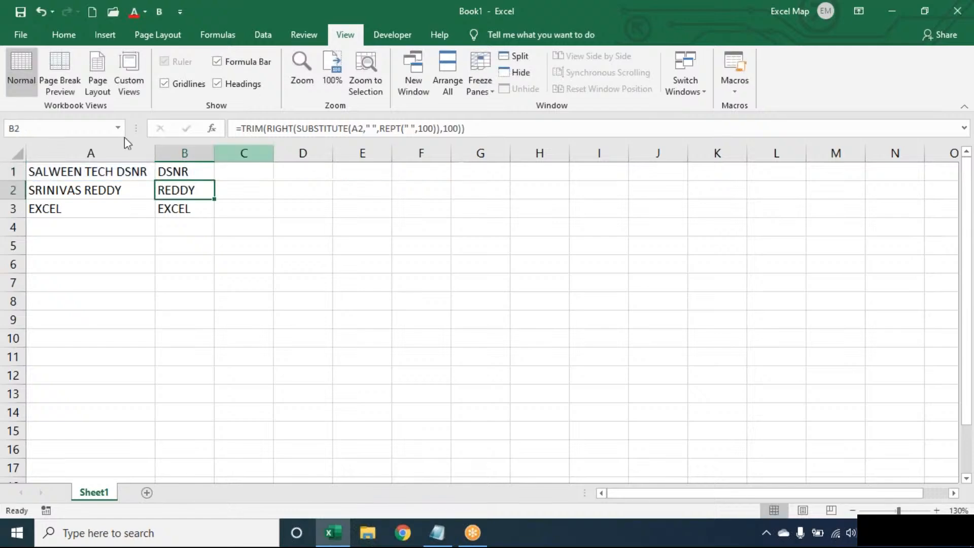
double_click(195, 170)
left_click(708, 20)
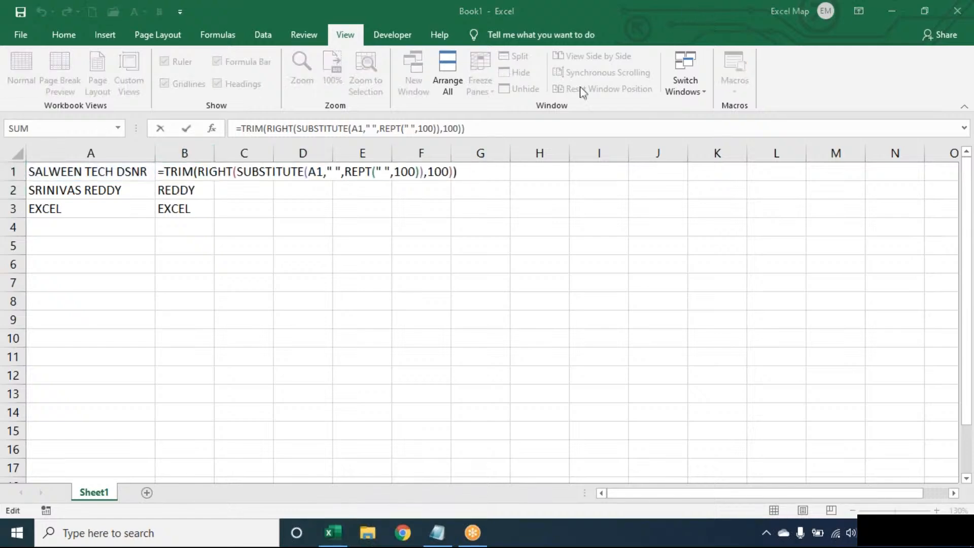
left_click(553, 118)
key("End")
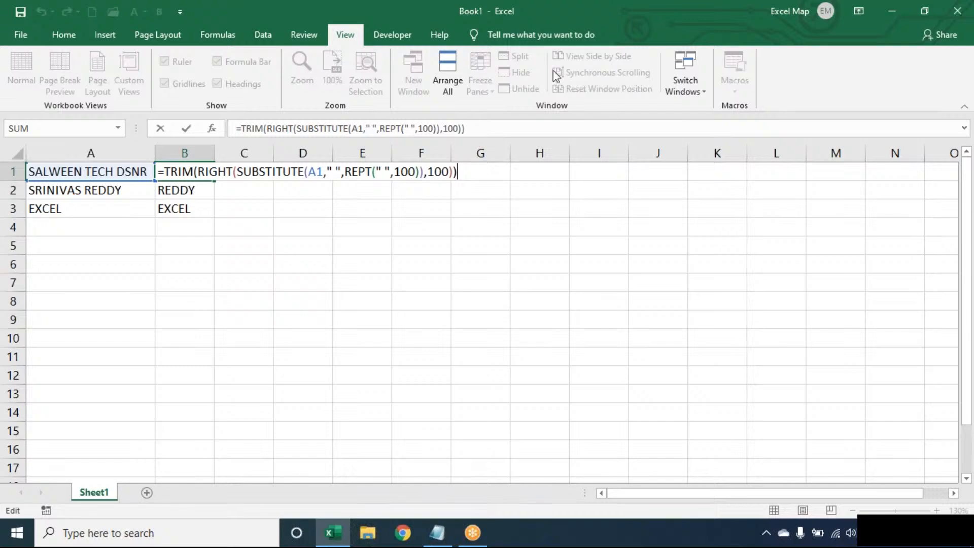
left_click(711, 30)
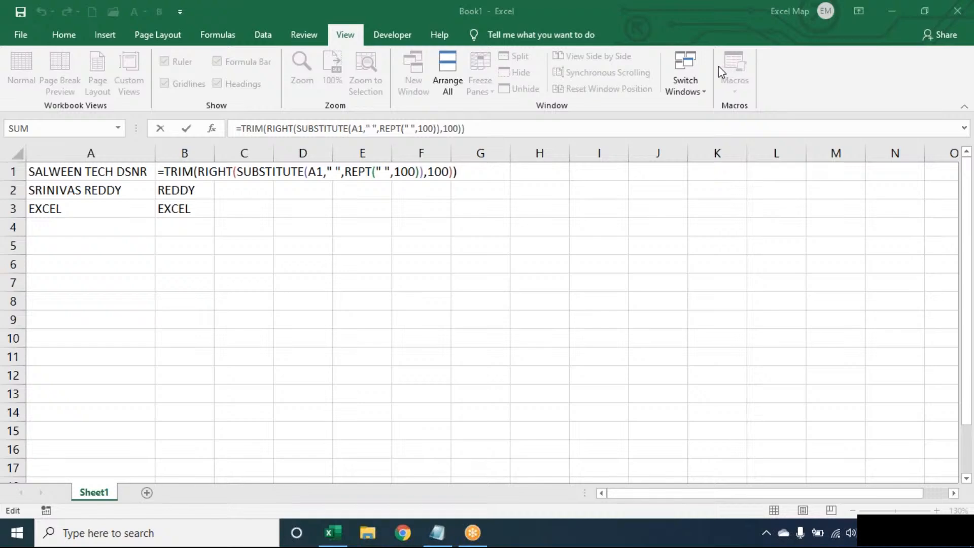
left_click(470, 174)
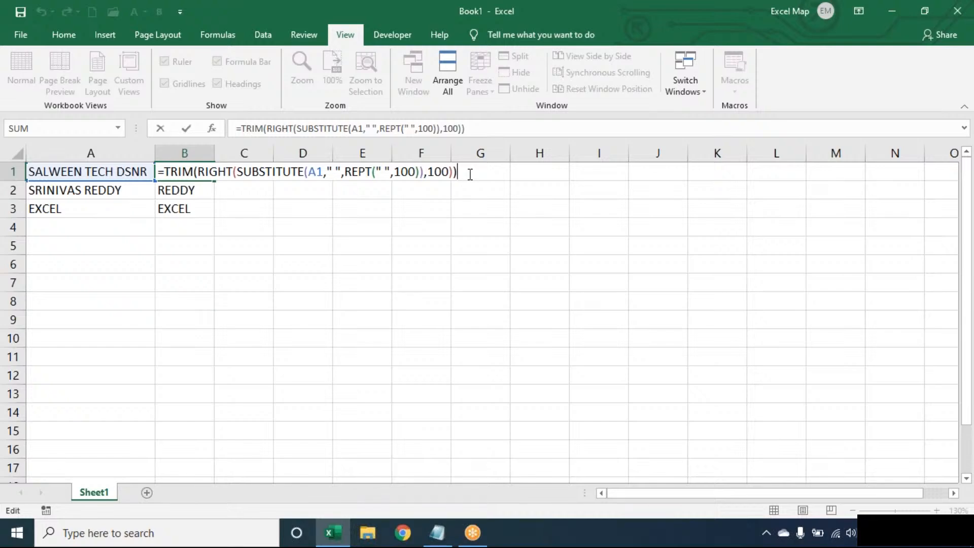
Step: Delete the old last-word results from B1:B3
key("ctrl+Return")
key("ctrl+shift+Down")
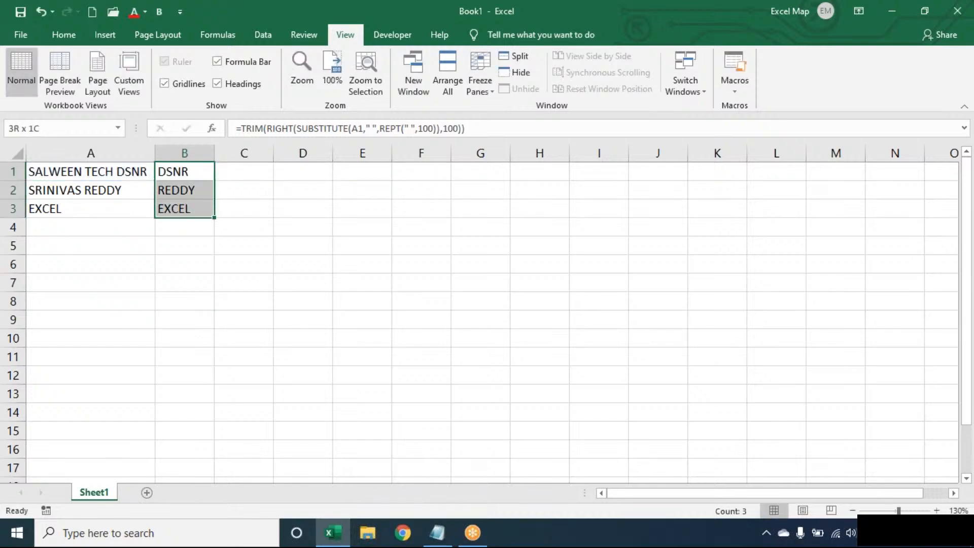
key("Delete")
key("Up")
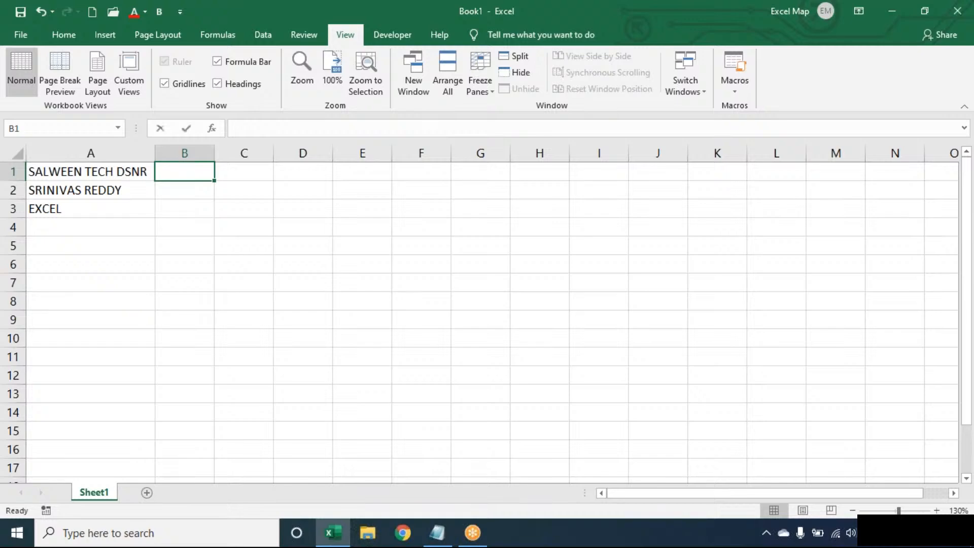
Step: Enter =SUBSTITUTE(A1," ",REPT(" ",100)) in B1, spreading SALWEEN, TECH and DSNR apart
type("=SUB")
key("Tab")
key("Left")
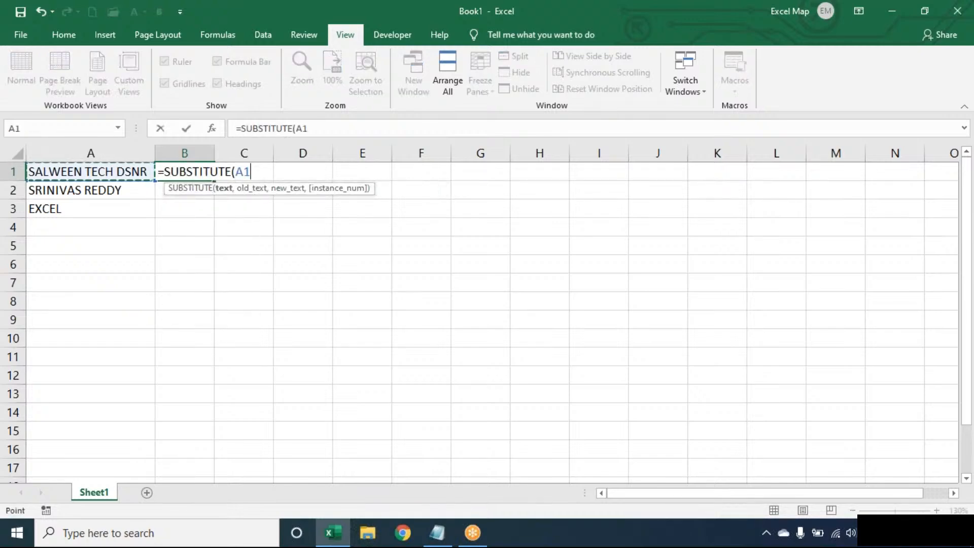
type(",\" \",REPT(")
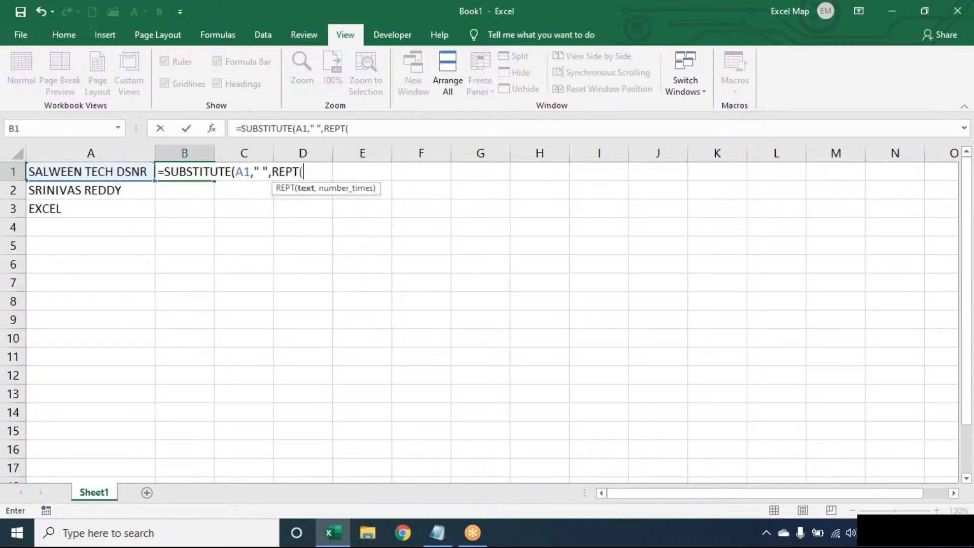
type("\" \",100")
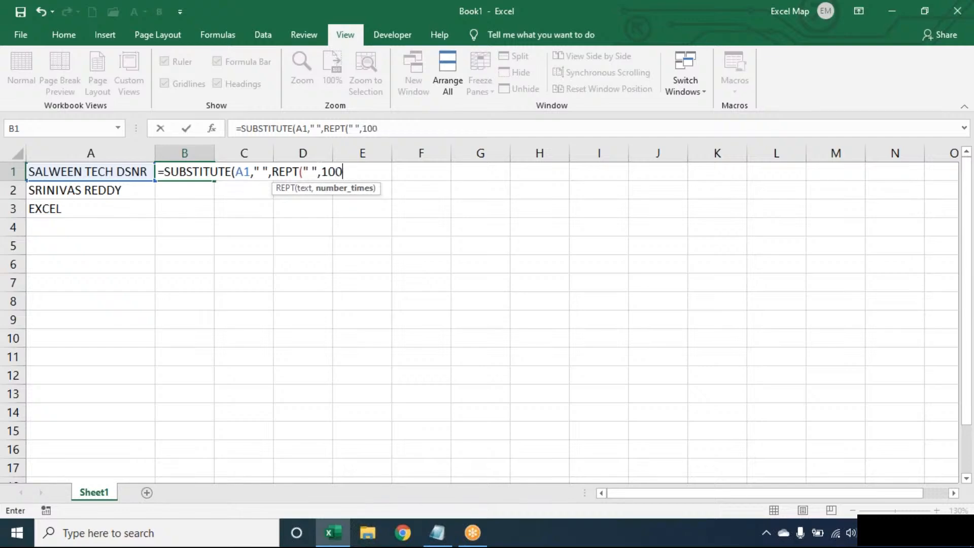
type("))")
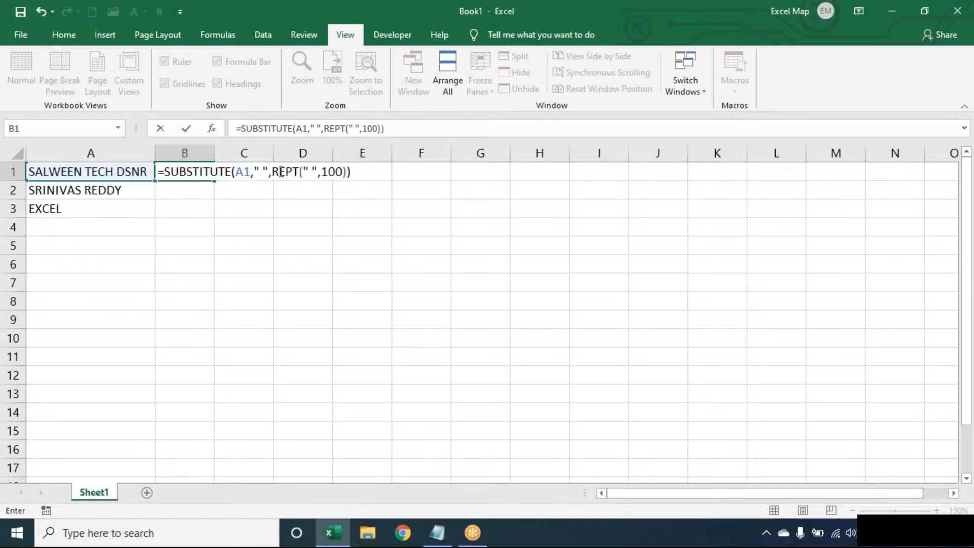
left_click(259, 168)
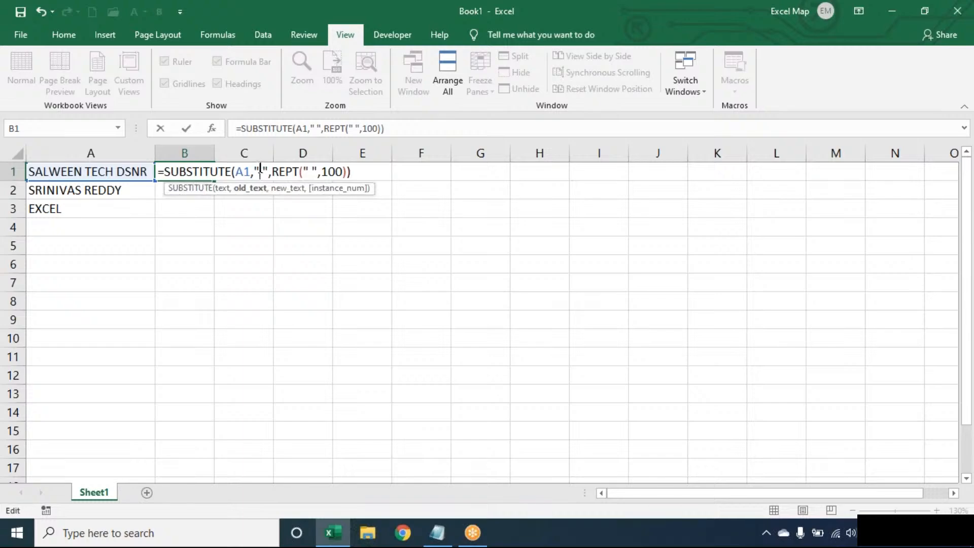
double_click(286, 171)
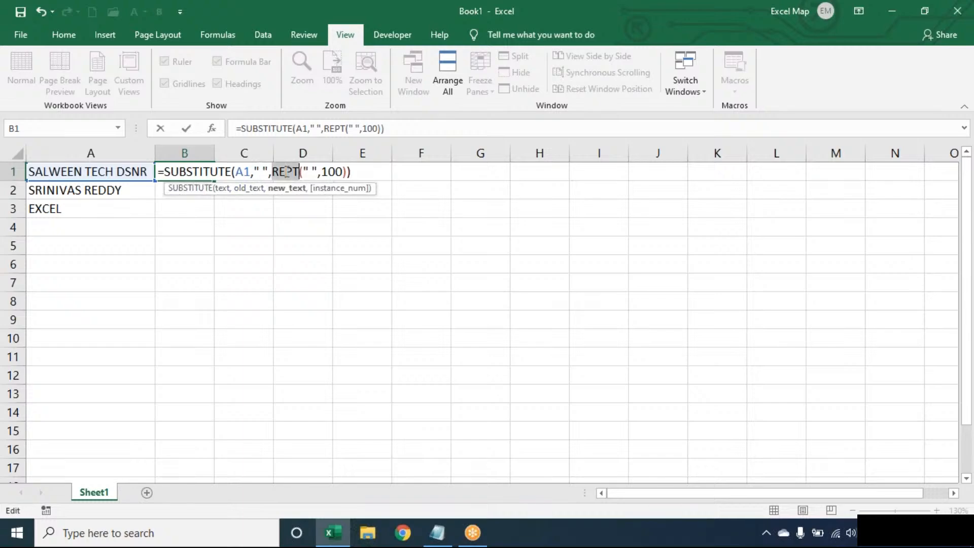
key("Return")
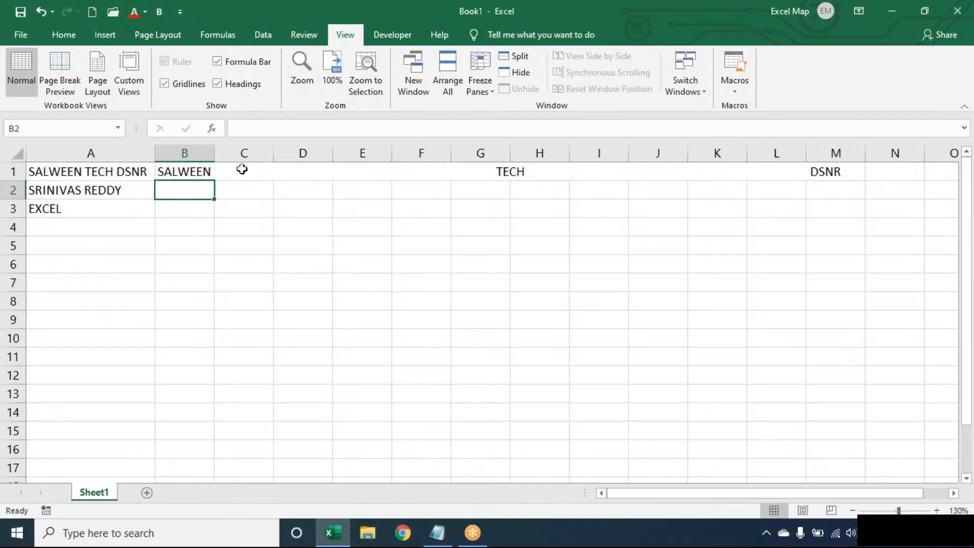
Step: Wrap B1's SUBSTITUTE formula in RIGHT(…,100) to keep the last 100 characters
double_click(174, 169)
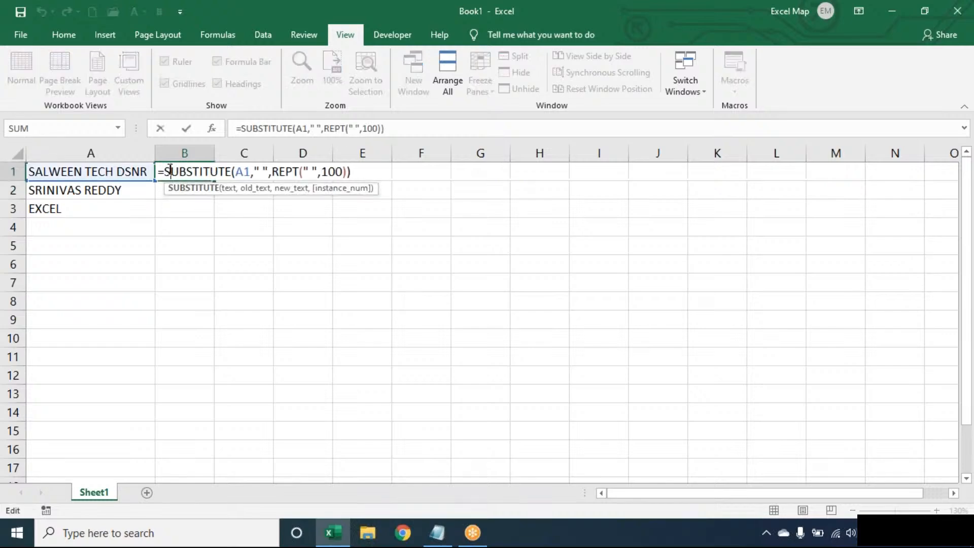
left_click(170, 170)
type("RIGHT(")
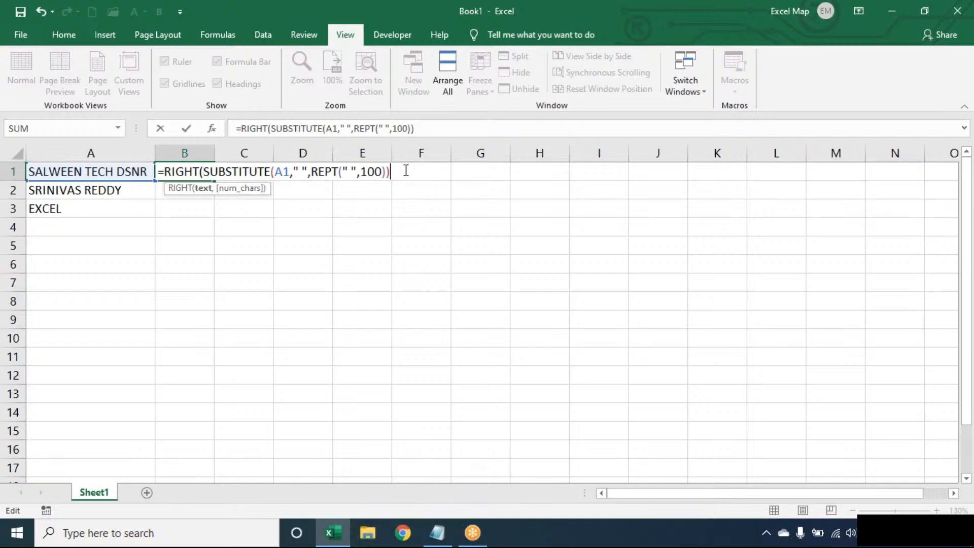
type(",100)")
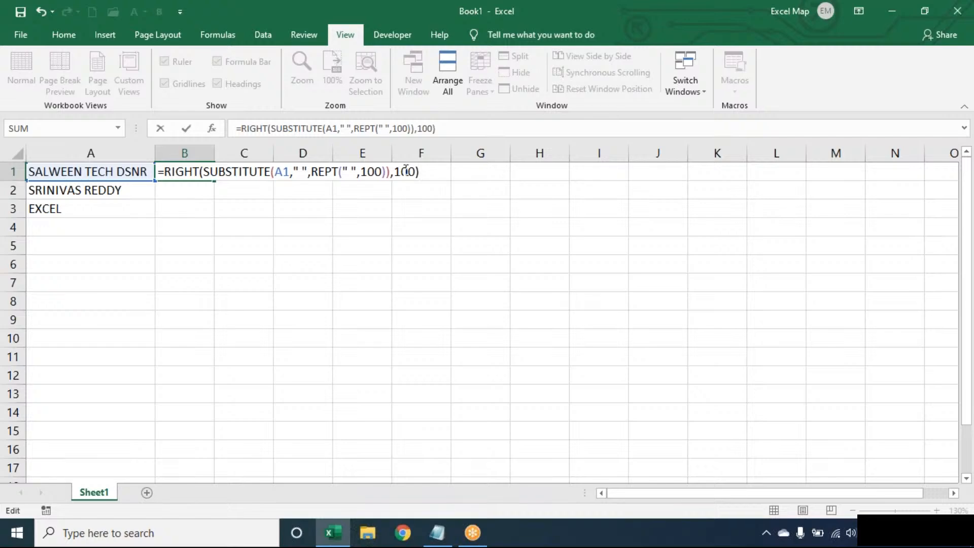
key("Return")
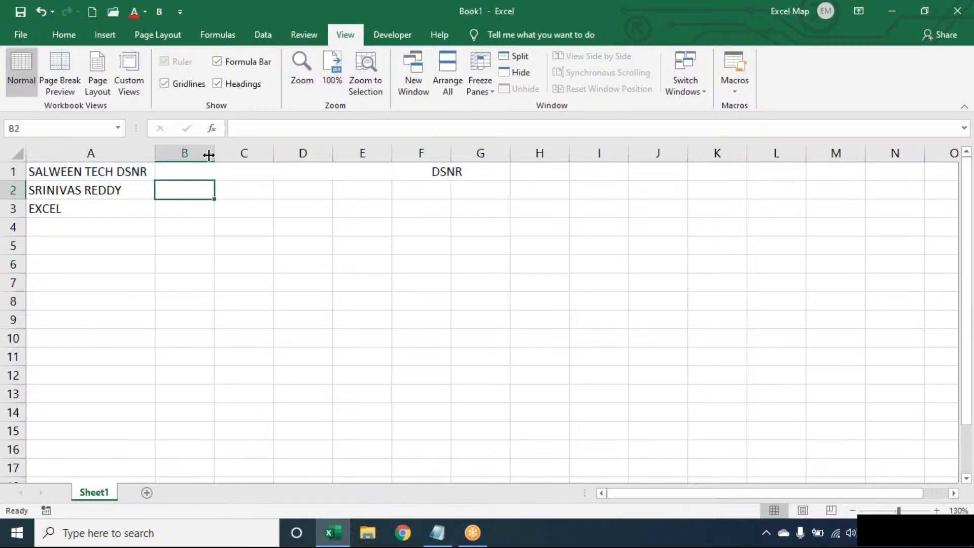
Step: Wrap B1's formula in TRIM( ) so it shows just DSNR, flush left
double_click(186, 166)
left_click(167, 171)
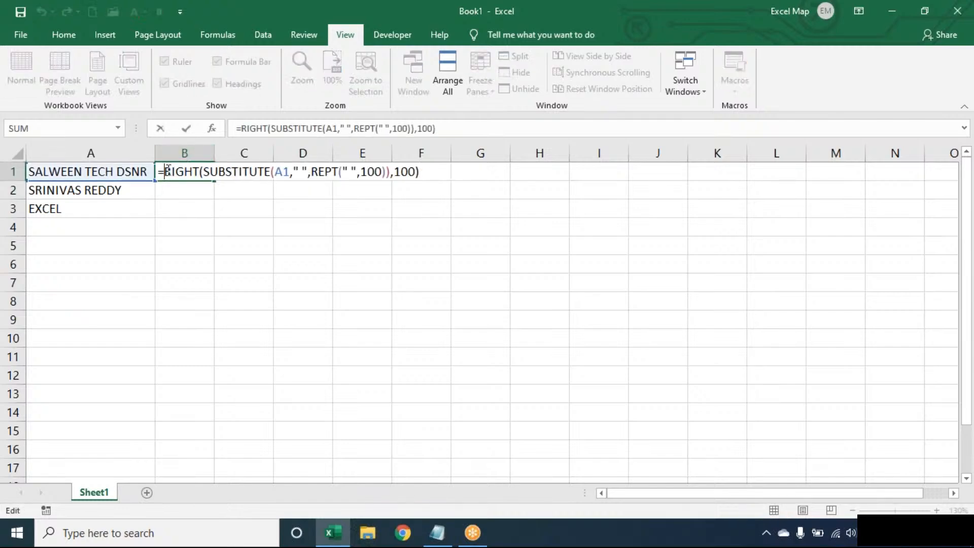
type("TRIM(")
left_click(491, 170)
type(")")
key("Return")
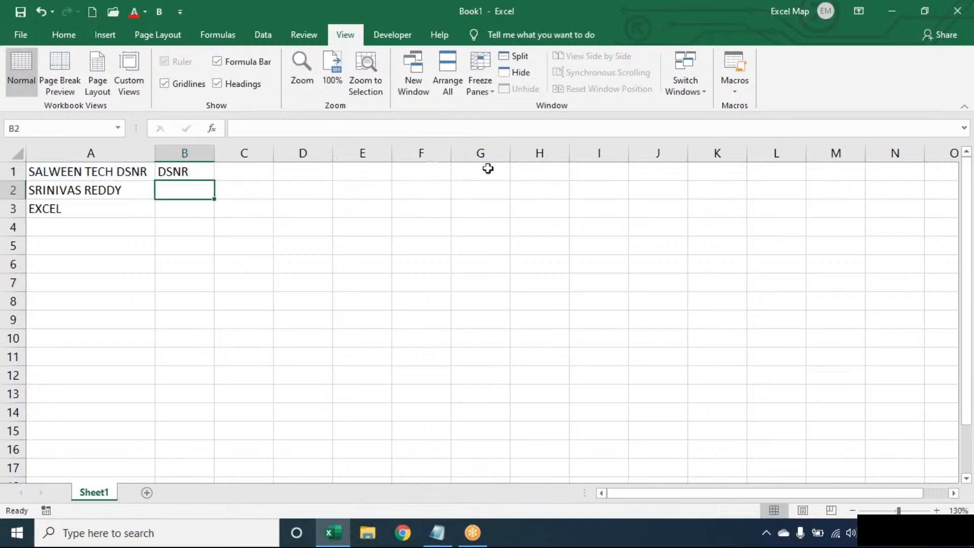
Step: Fill B1's last-word formula down to B2:B3, then delete the results in B1:B3
left_click(200, 169)
double_click(214, 181)
double_click(204, 170)
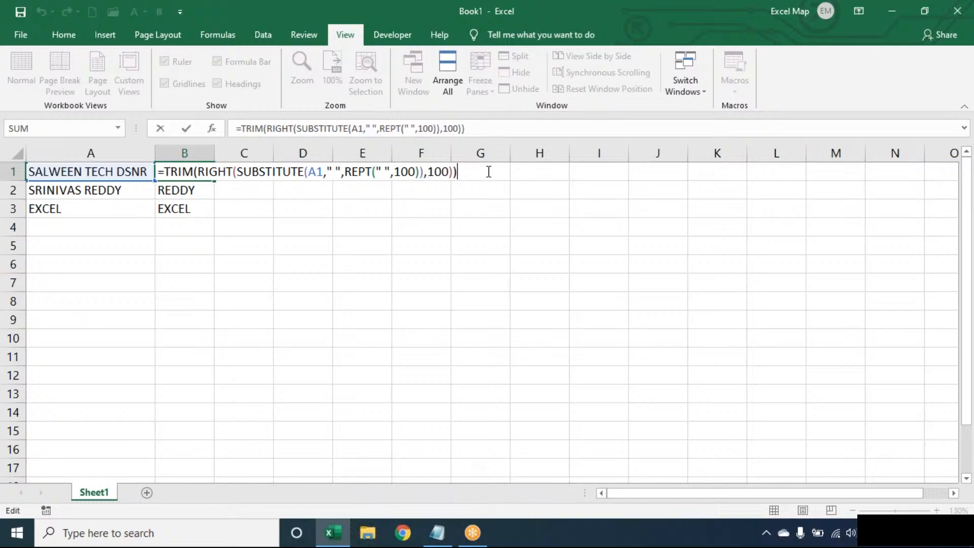
key("ctrl+Return")
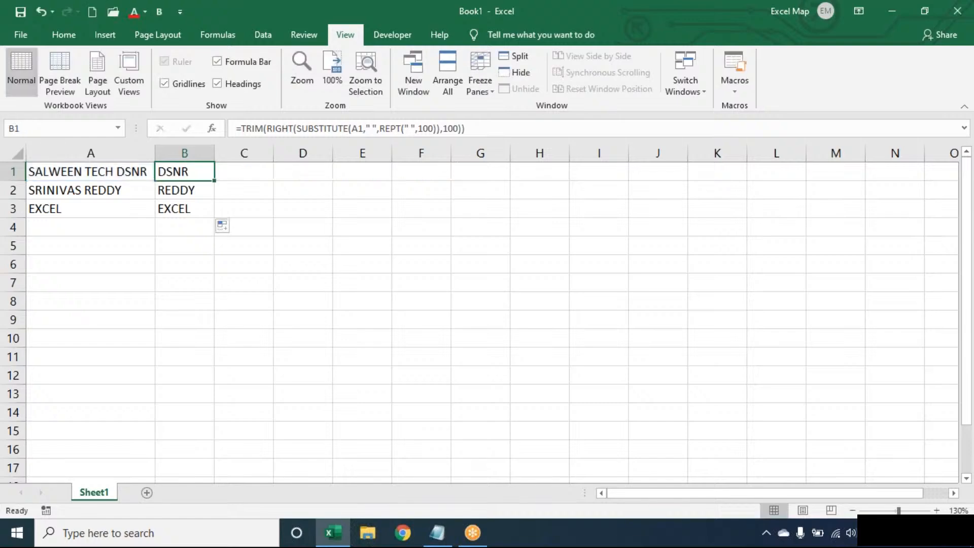
key("ctrl+shift+Down")
key("Delete")
Step: Enter =LEN(TRIM(A1))-LEN(SUBSTITUTE(TRIM(A1)," ","")) in B1 to count A1's spaces, giving 2
left_click(185, 172)
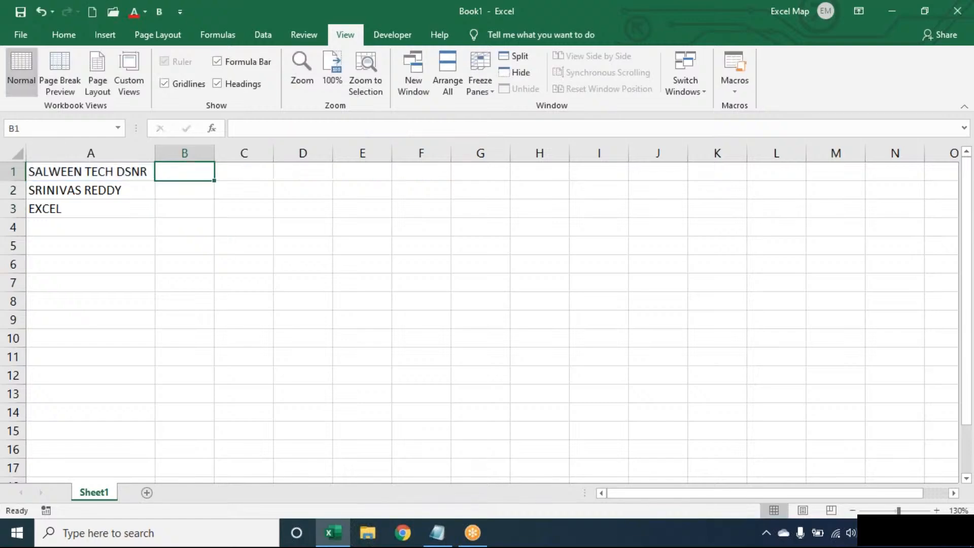
type("=LEN(TR")
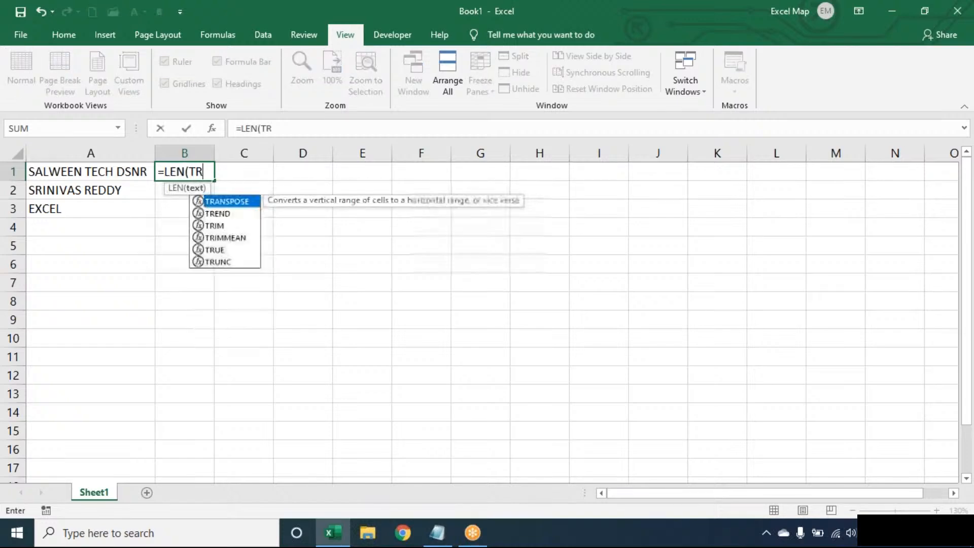
type("IM(A1))-")
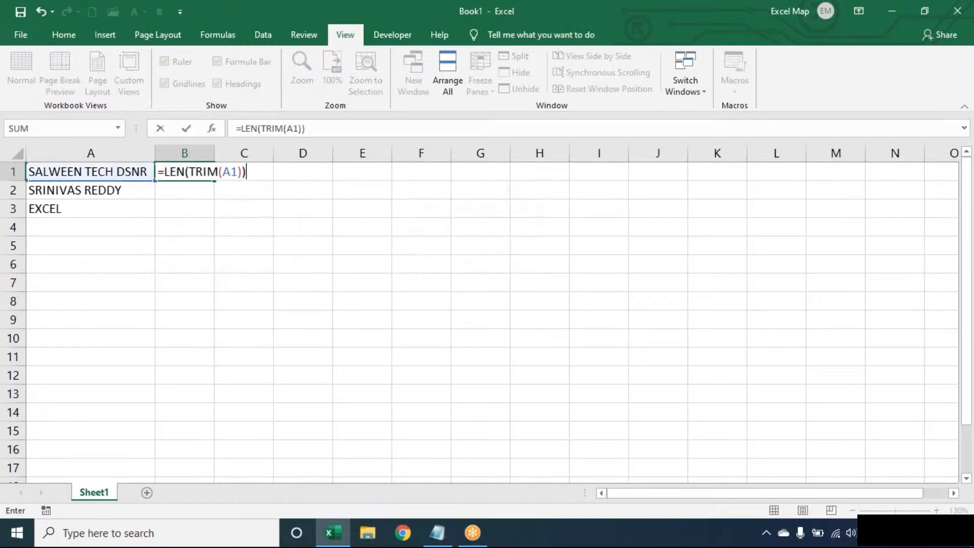
type("LEN")
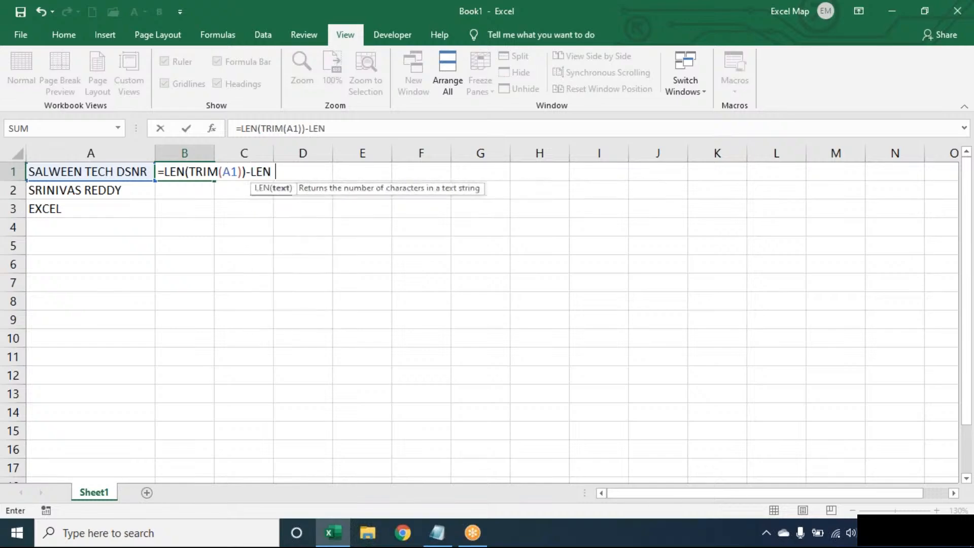
type("(SUBSTITUTE(TRIM(")
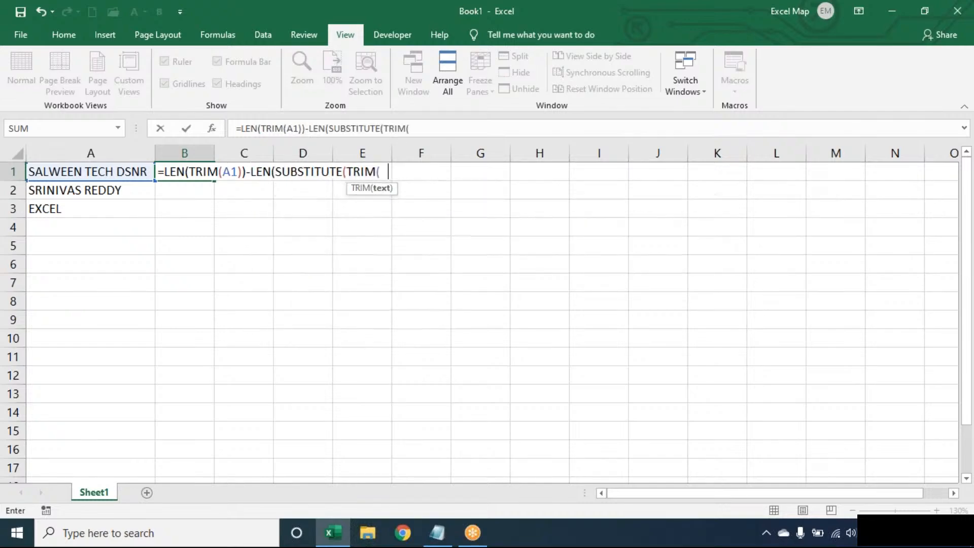
type("A1),\" \",\"\"))")
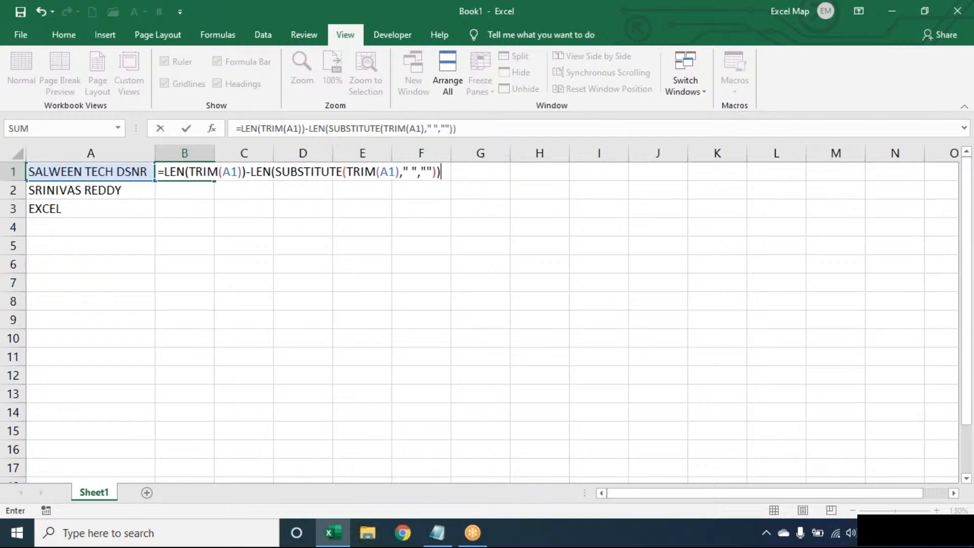
key("Return")
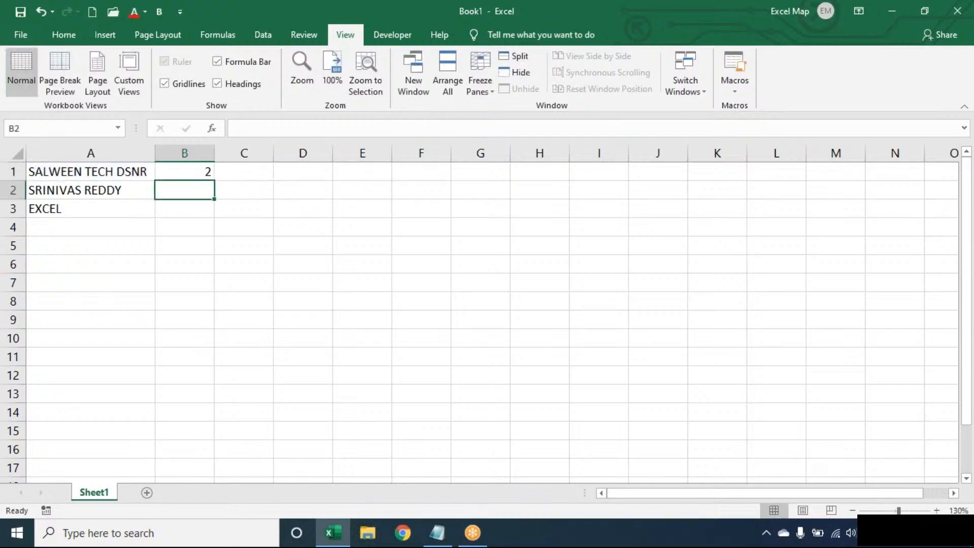
double_click(203, 172)
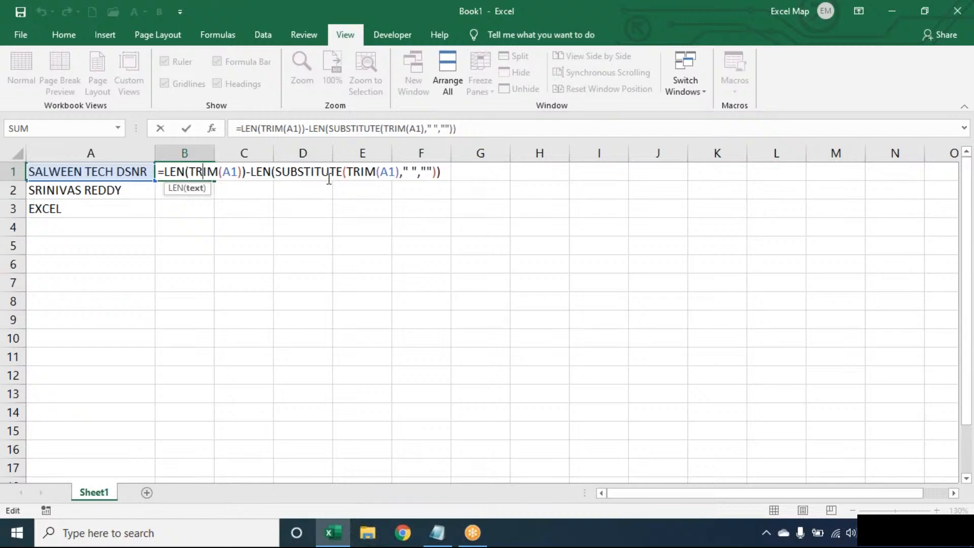
key("Return")
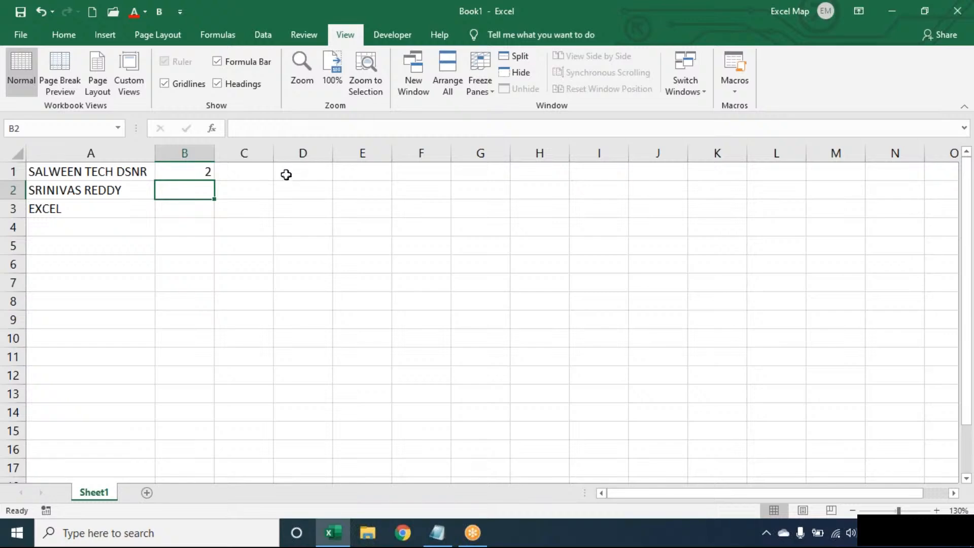
Step: Wrap B1's formula in SUBSTITUTE(TRIM(A1)," ","*",…) so its last space becomes an asterisk
double_click(177, 172)
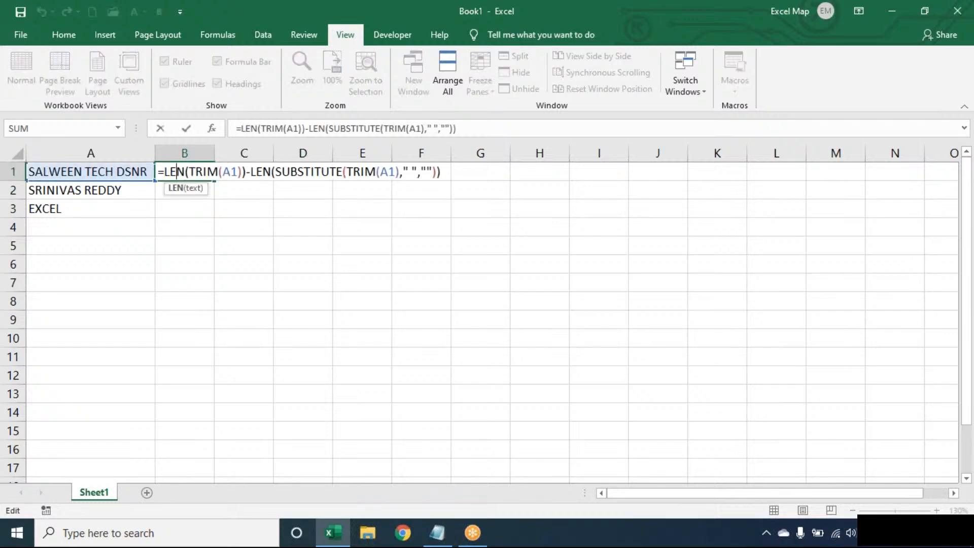
left_click(165, 171)
type("SUBSTITUTE(")
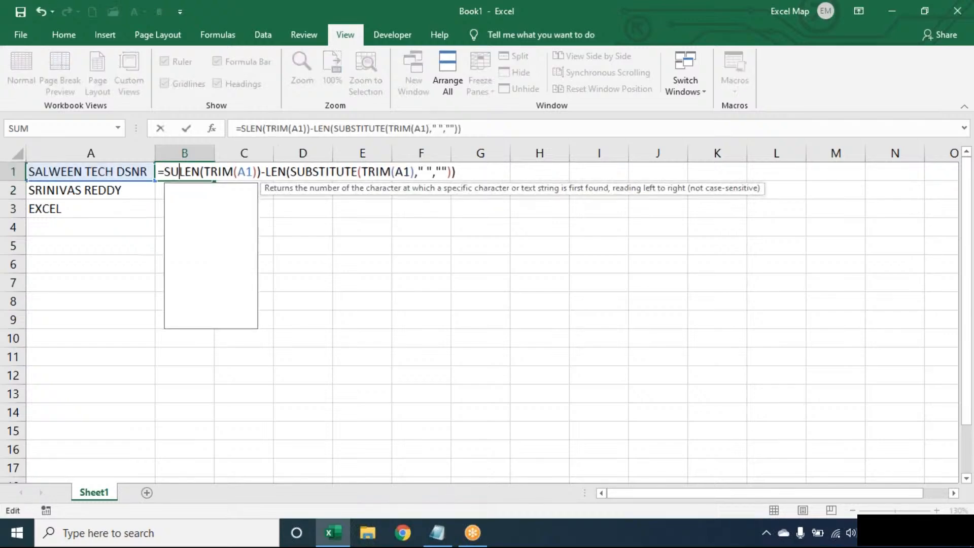
type("TRIM(A1),")
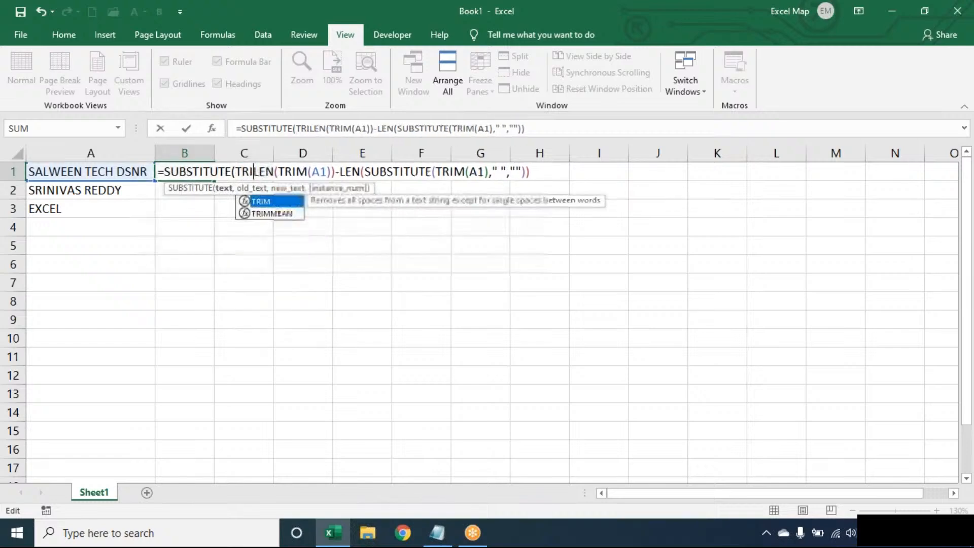
type("\" \",")
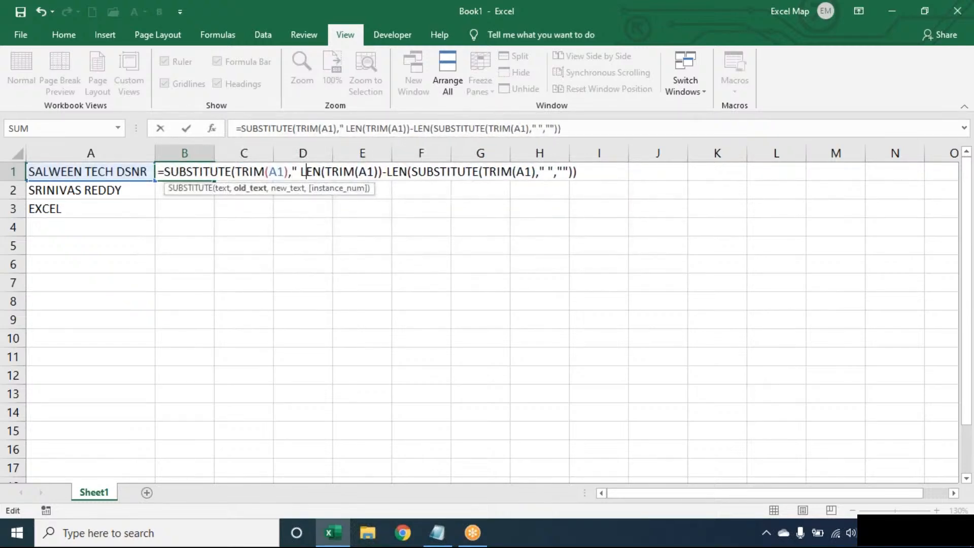
type("\"*\"")
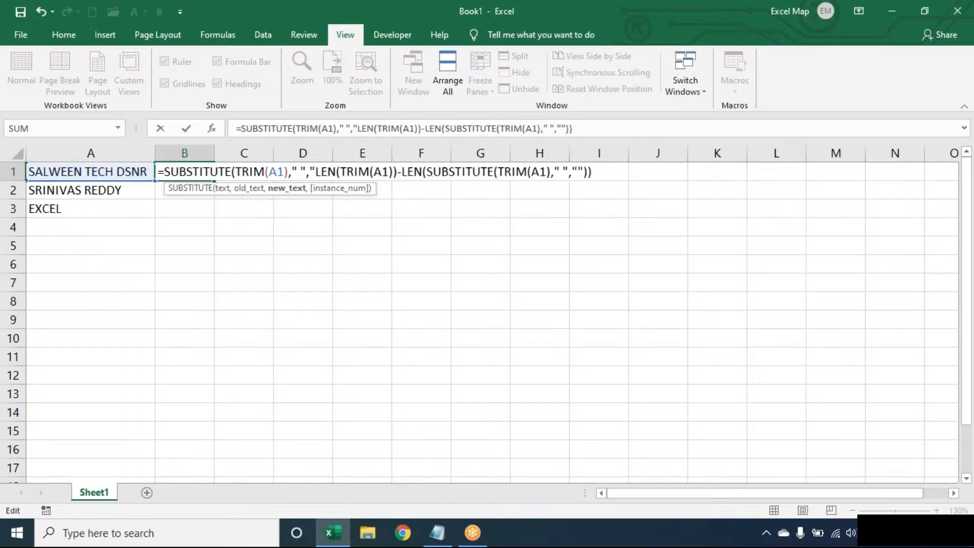
type(",")
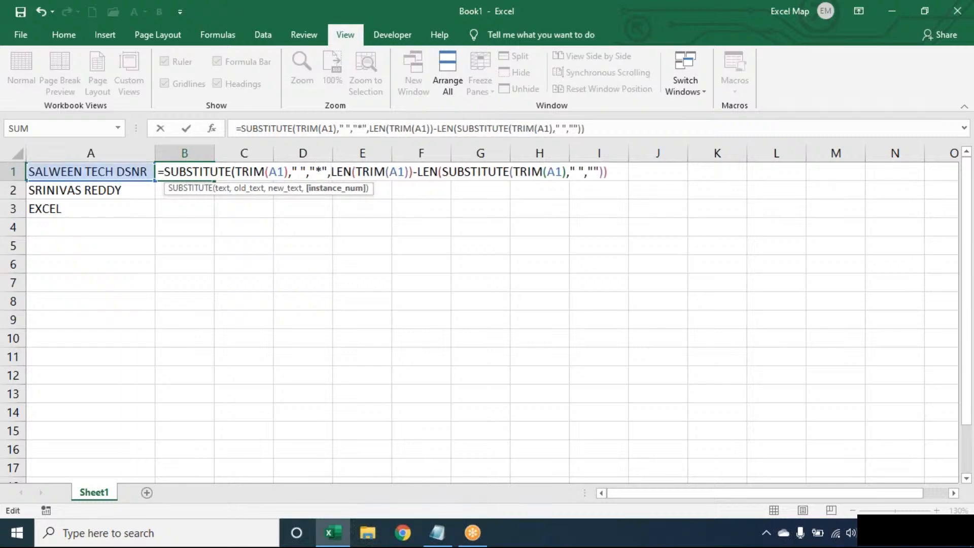
left_click(304, 161)
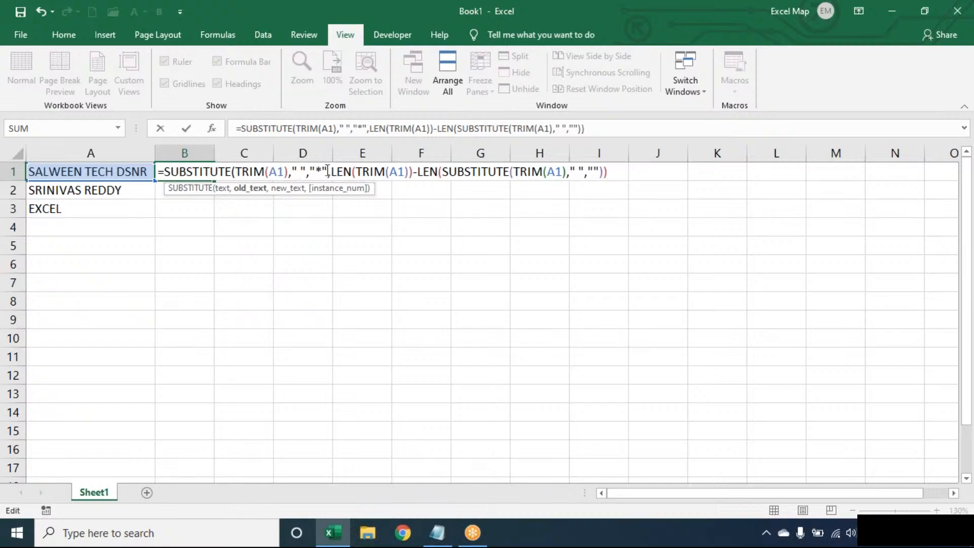
left_click_drag(327, 171, 233, 167)
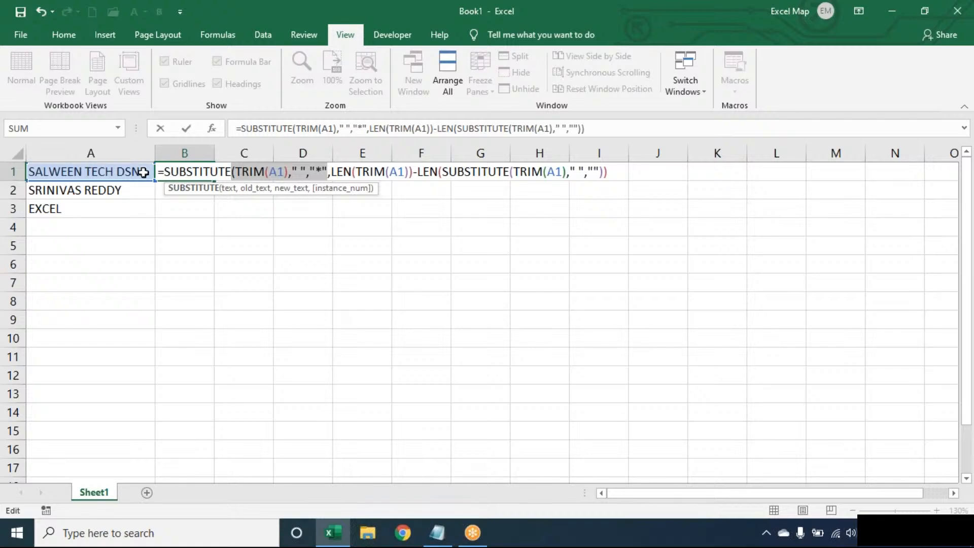
left_click(343, 172)
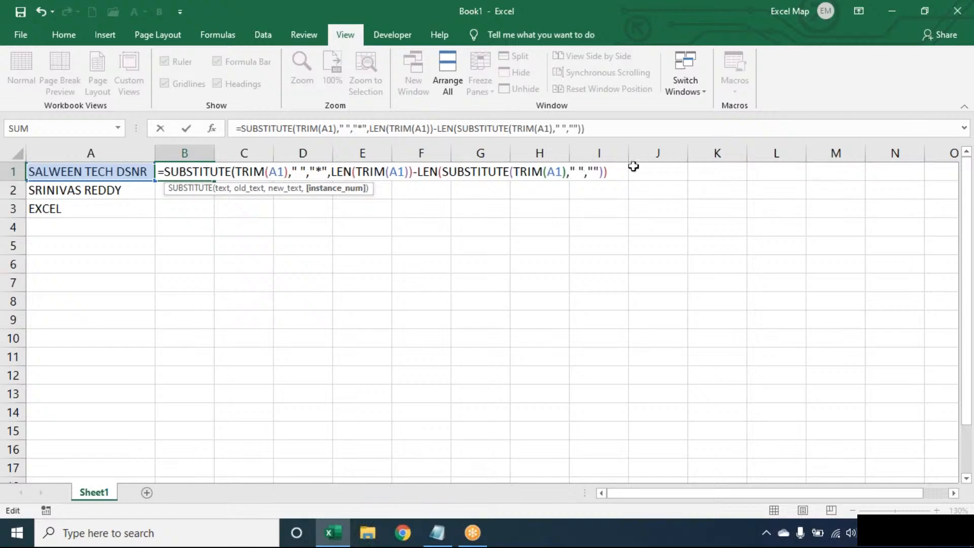
key("Return")
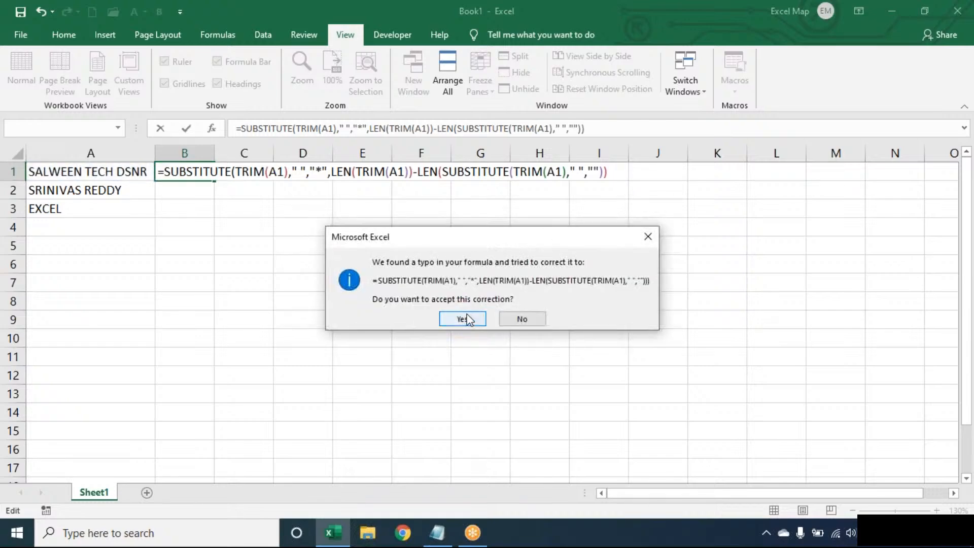
left_click(522, 313)
left_click(495, 304)
left_click(618, 171)
key("Return")
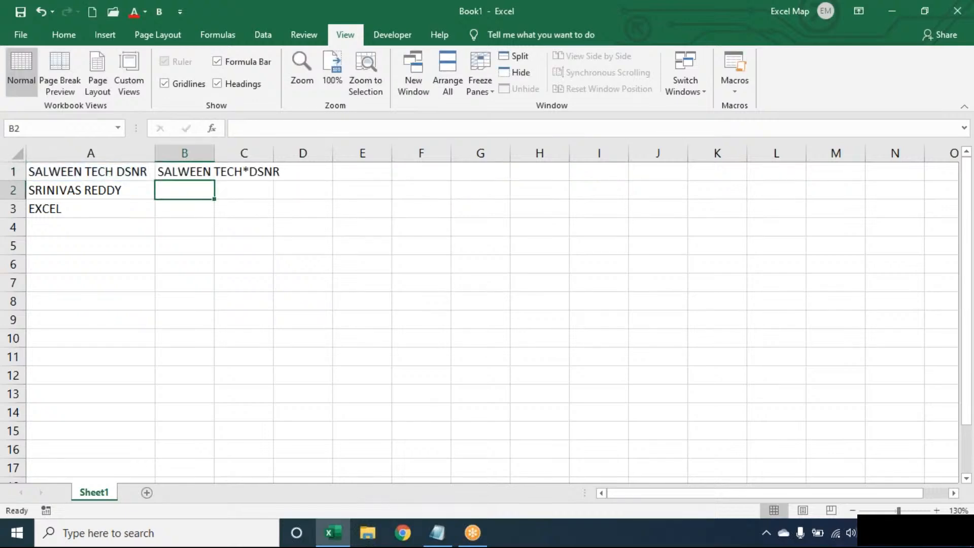
left_click(205, 175)
left_click_drag(217, 179, 212, 197)
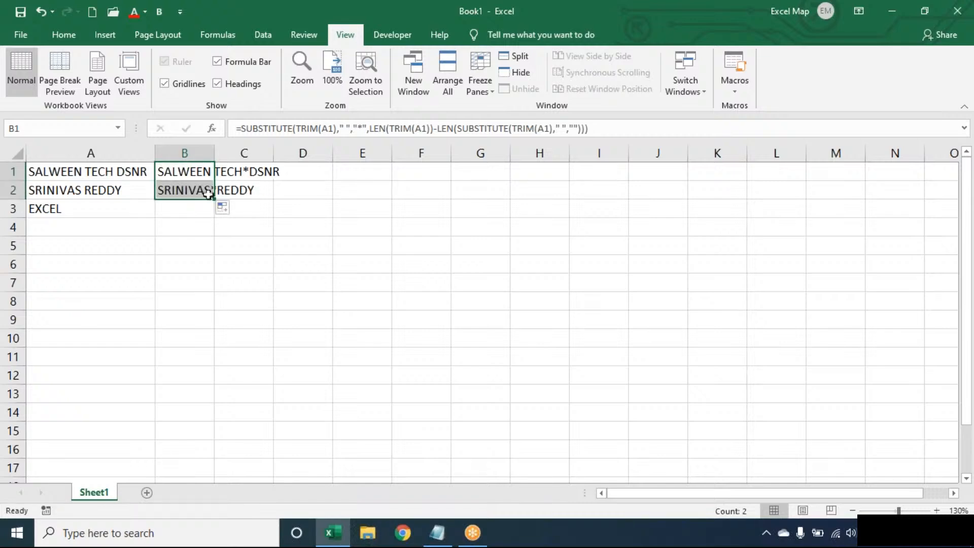
double_click(198, 172)
Step: Wrap B1's formula in FIND("*",…) to get the asterisk's position
left_click(168, 173)
type("FIND(\"*\",M")
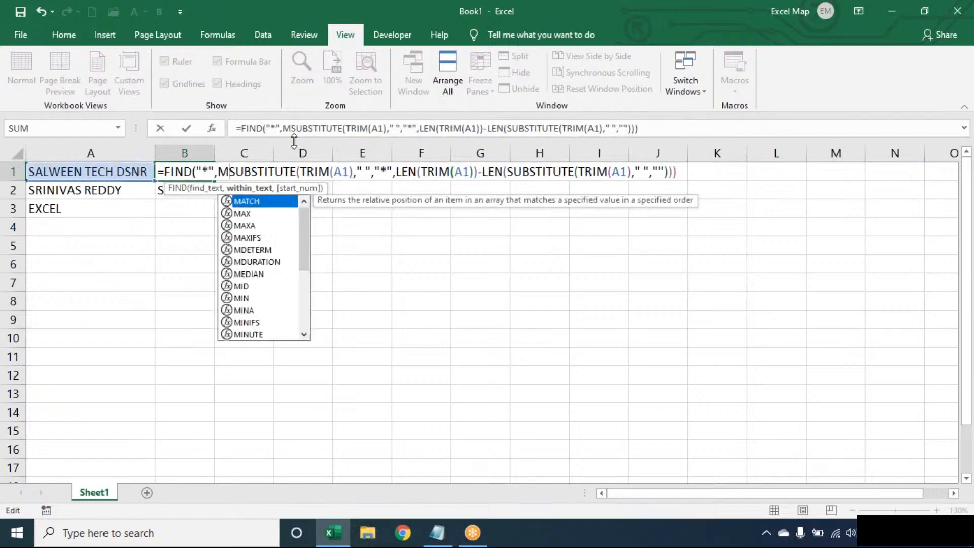
key("BackSpace")
left_click(676, 173)
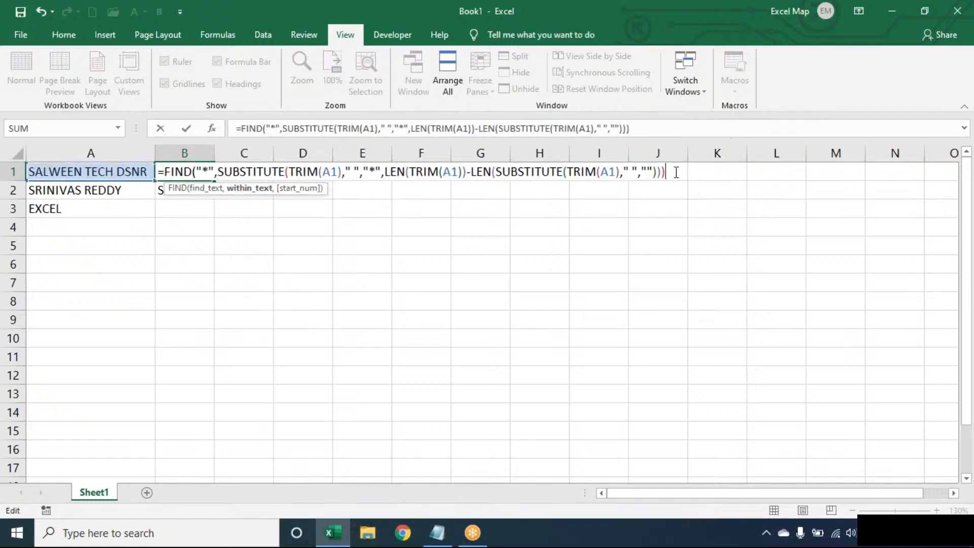
type(")")
key("Return")
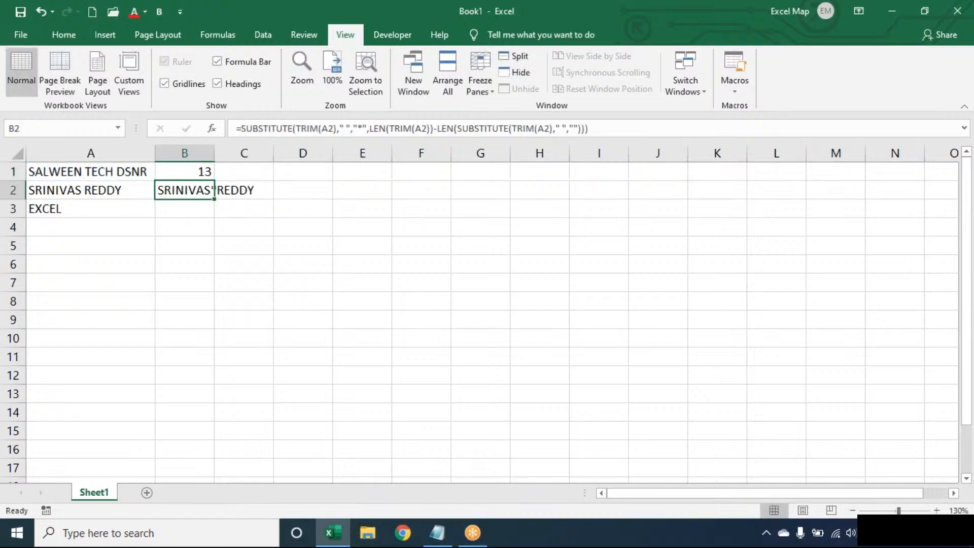
Step: Subtract that position from LEN(TRIM(A1)) to count the last word's characters
double_click(173, 173)
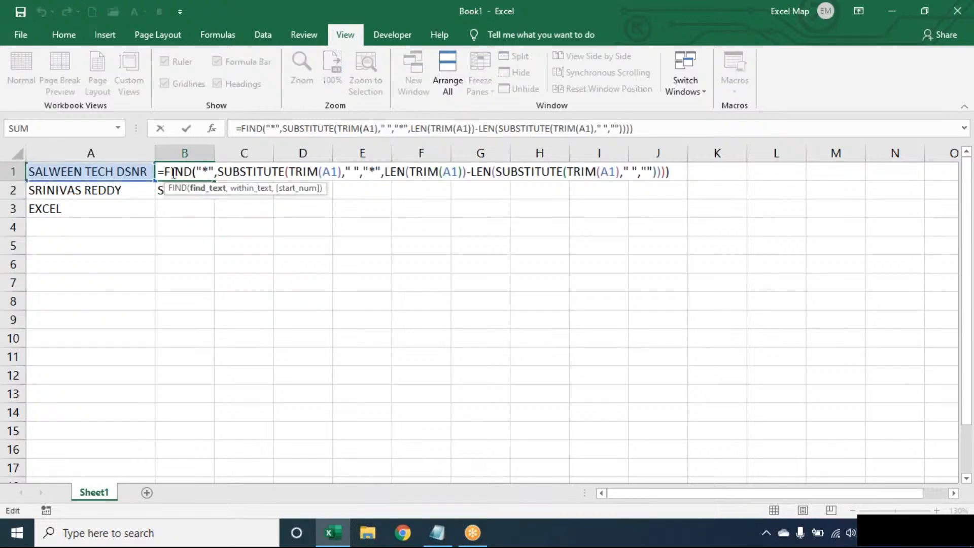
left_click(165, 173)
type("LEN(TRIM(A1)")
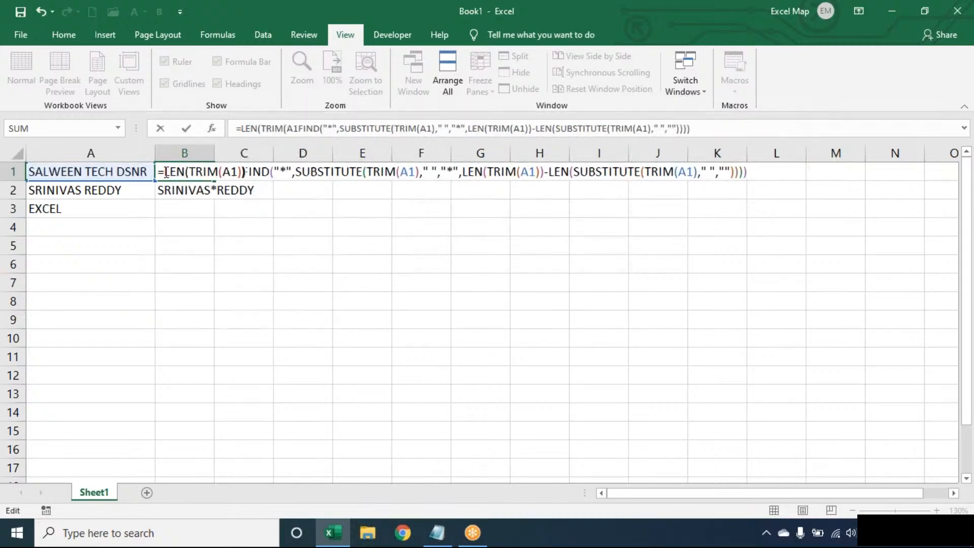
type(")-")
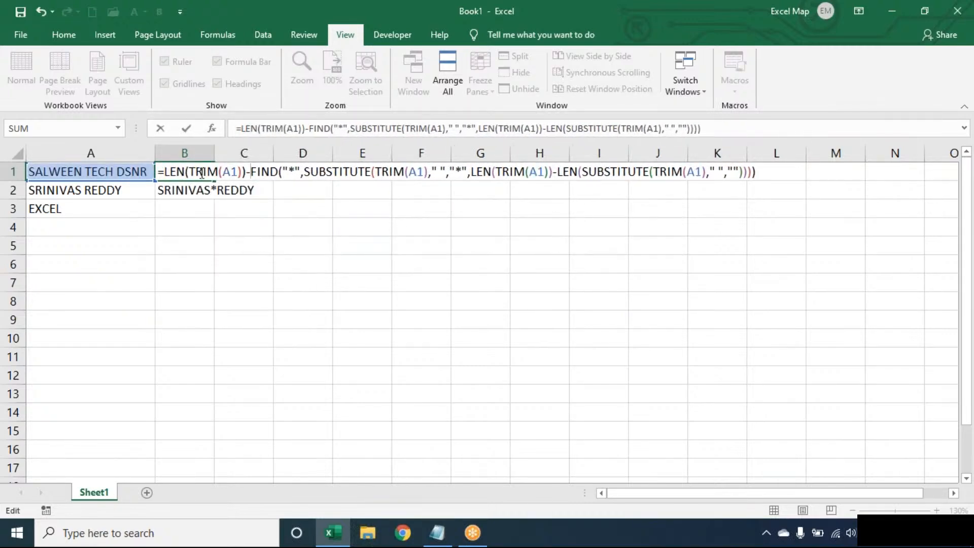
key("Return")
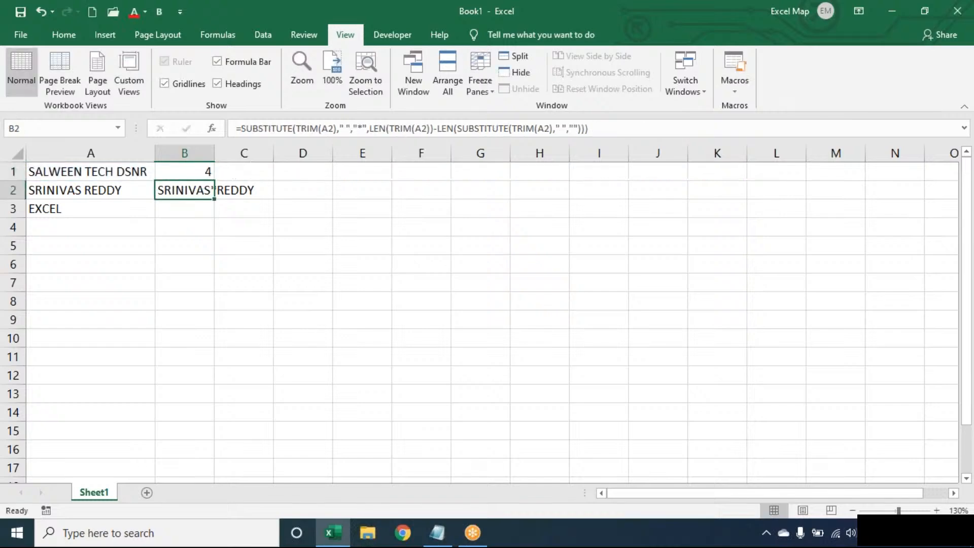
Step: Wrap it in RIGHT(TRIM(A1),…) to return DSNR, and fill down to B3
double_click(185, 172)
left_click(165, 172)
type("RIGHT(")
type("TRIM(A1)")
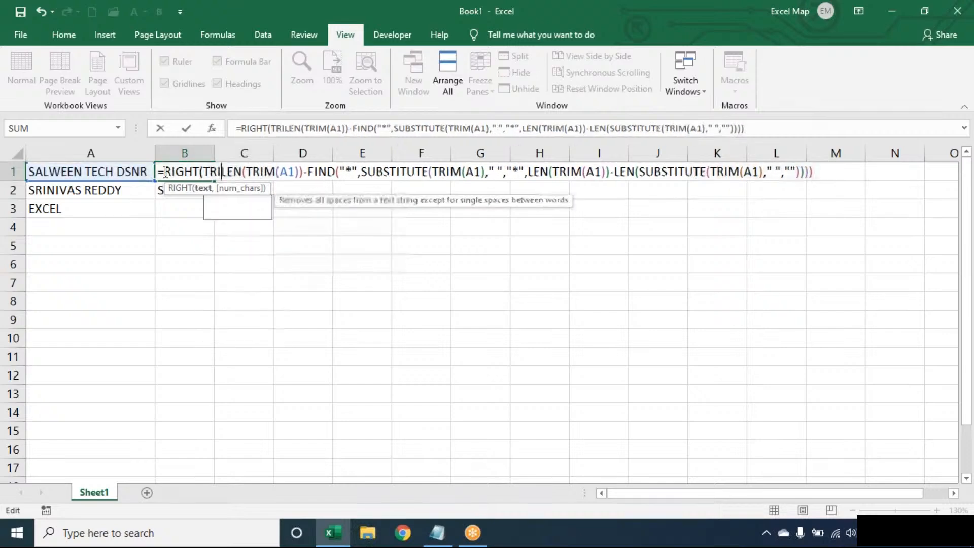
type(",")
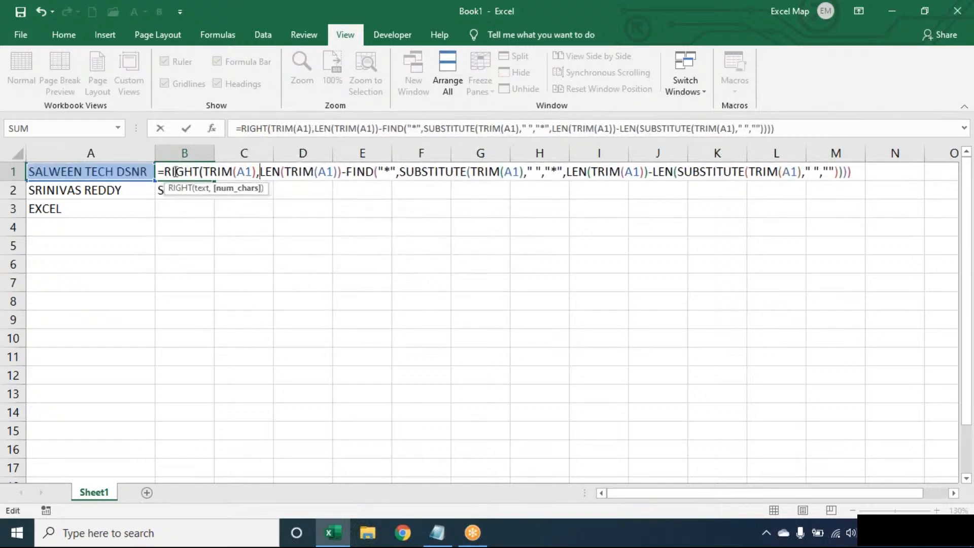
left_click(860, 173)
type(")")
key("Return")
left_click(207, 167)
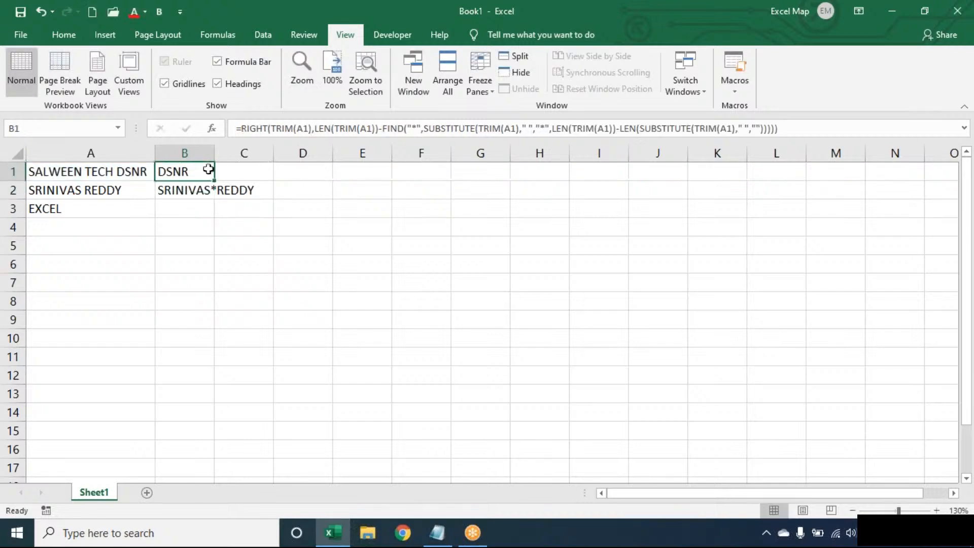
left_click_drag(215, 181, 216, 218)
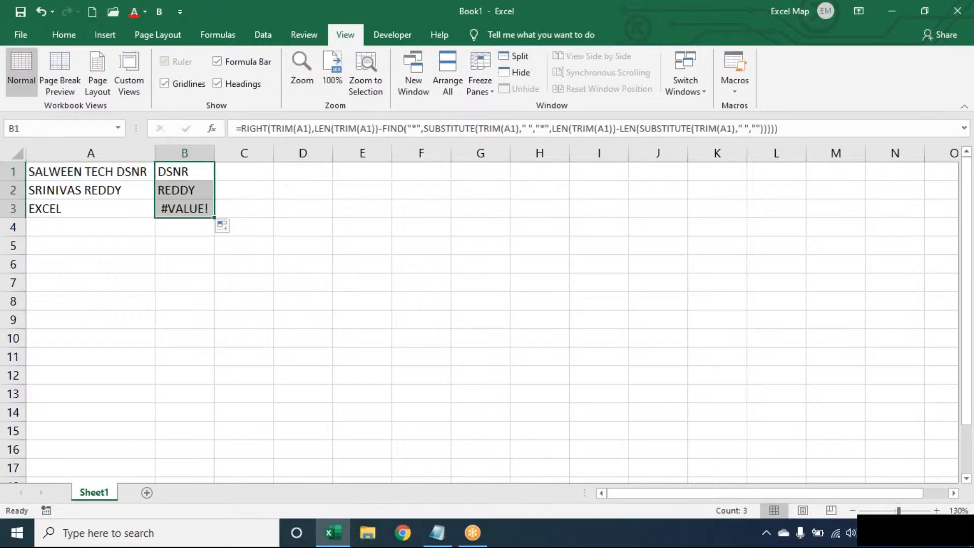
Step: Wrap B1's formula in IFERROR(…,TRIM(A1)) and fill to B3, which now shows EXCEL
double_click(176, 169)
type("IFERR")
key("Tab")
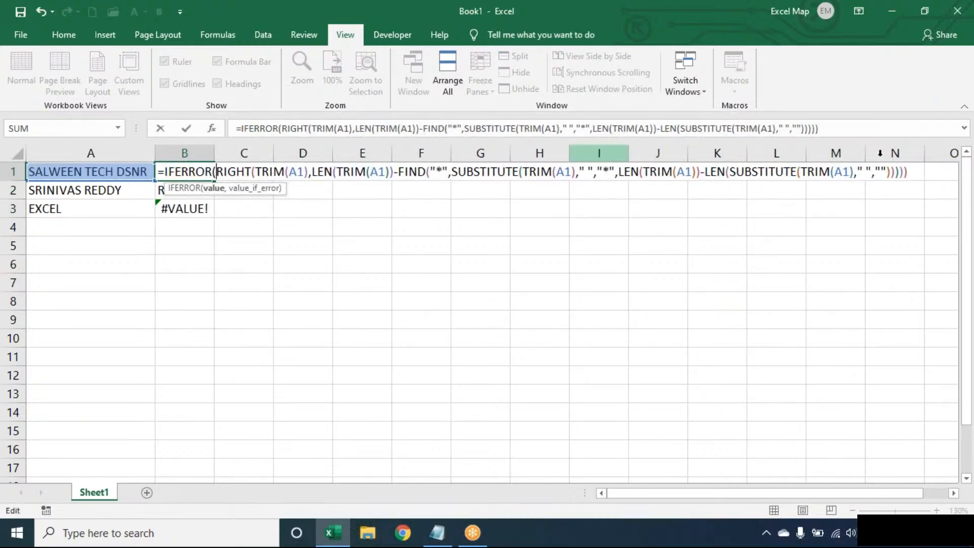
left_click(918, 172)
type(",")
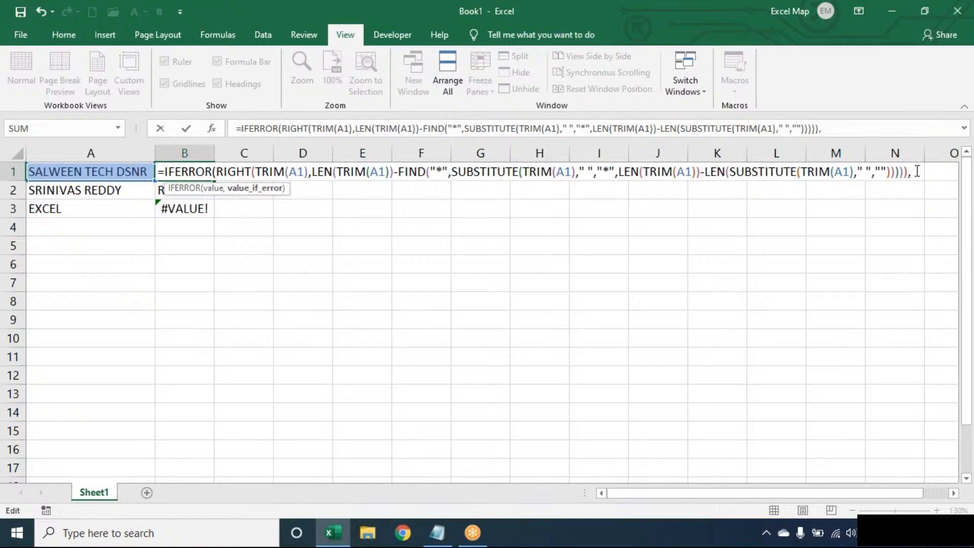
type("TRIM(A1))")
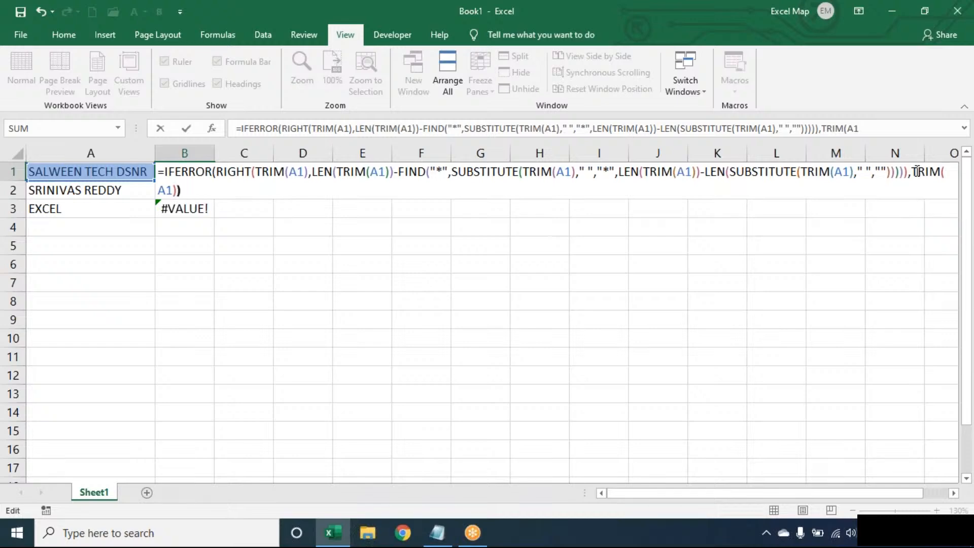
key("Return")
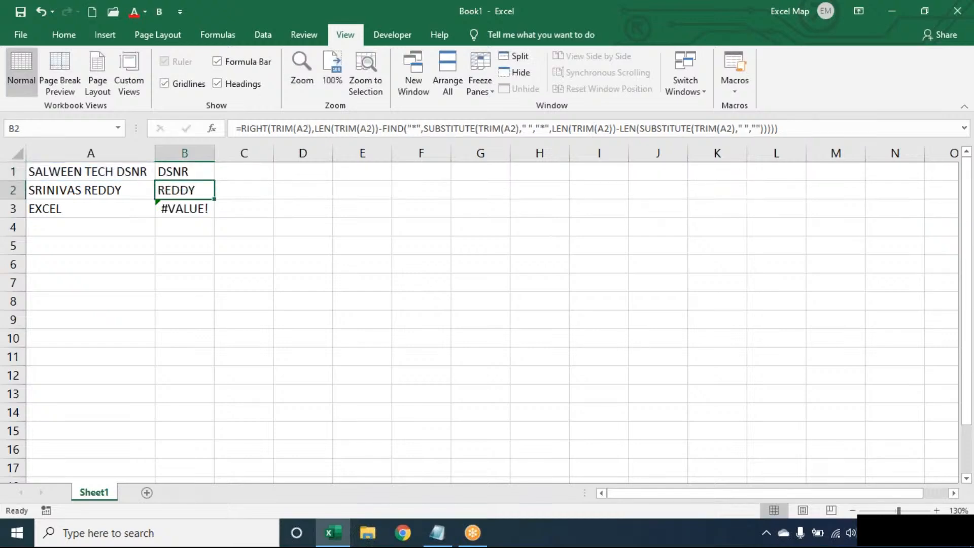
left_click(207, 174)
double_click(214, 180)
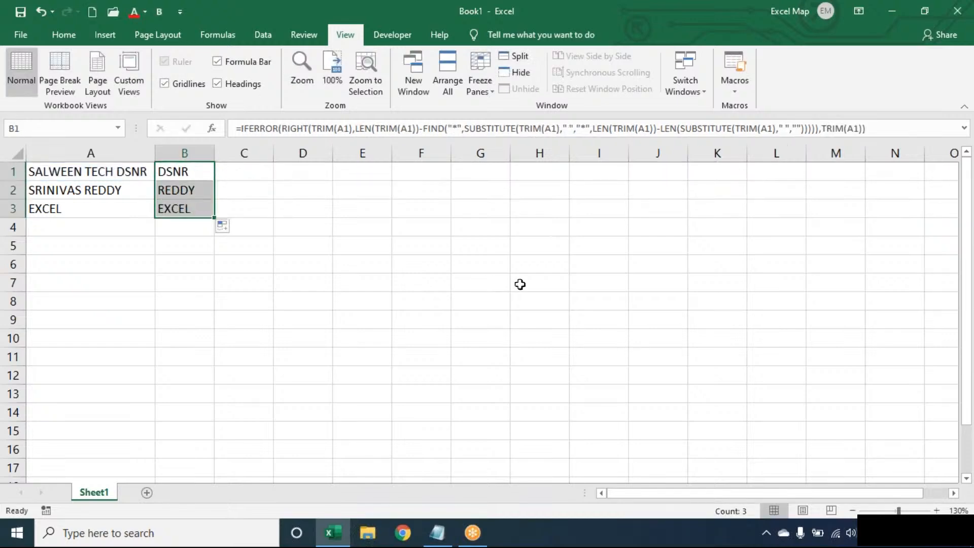
left_click(937, 511)
left_click(937, 510)
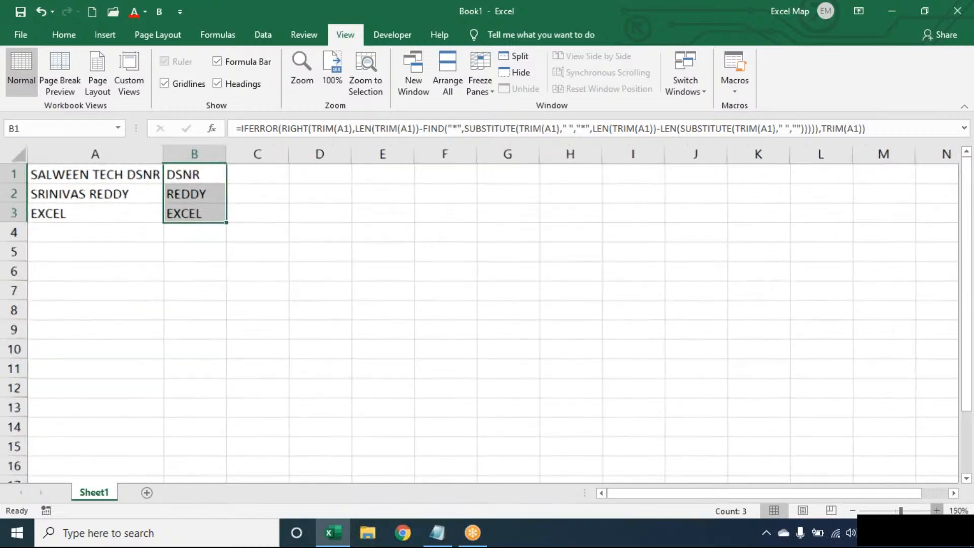
double_click(208, 176)
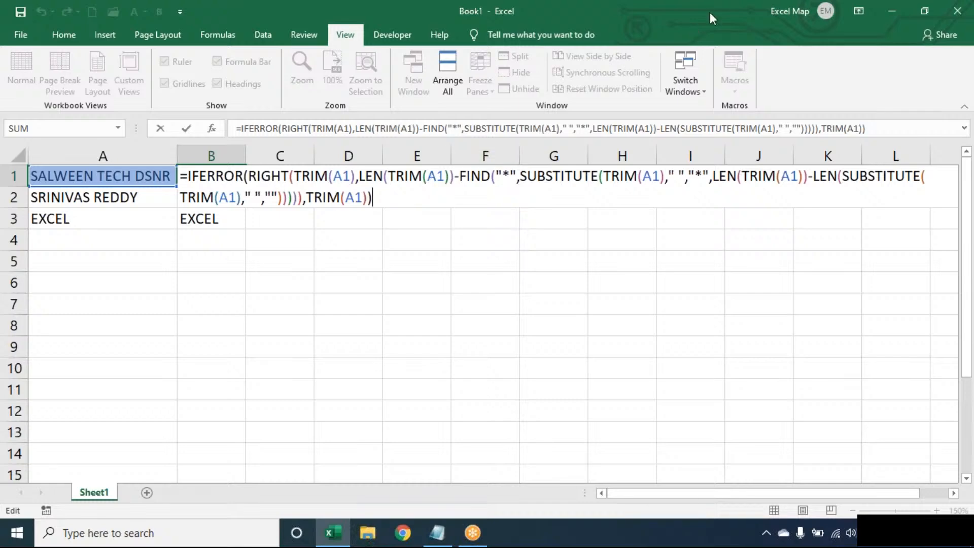
left_click(683, 26)
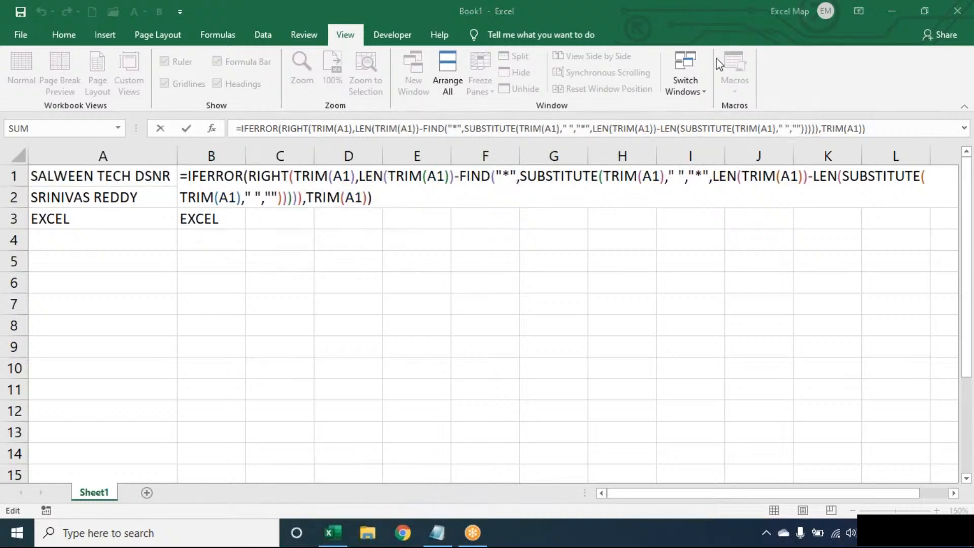
left_click(442, 192)
key("Return")
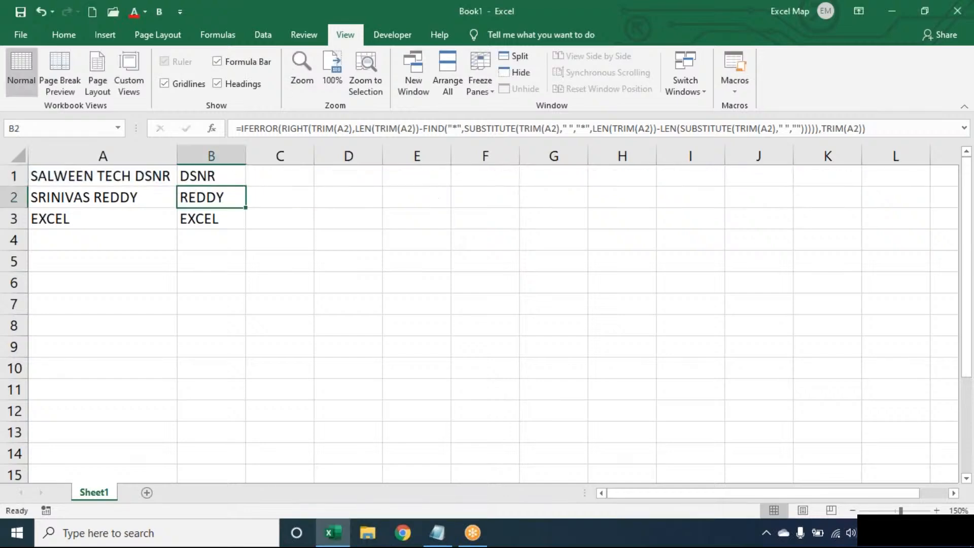
key("Up")
double_click(223, 176)
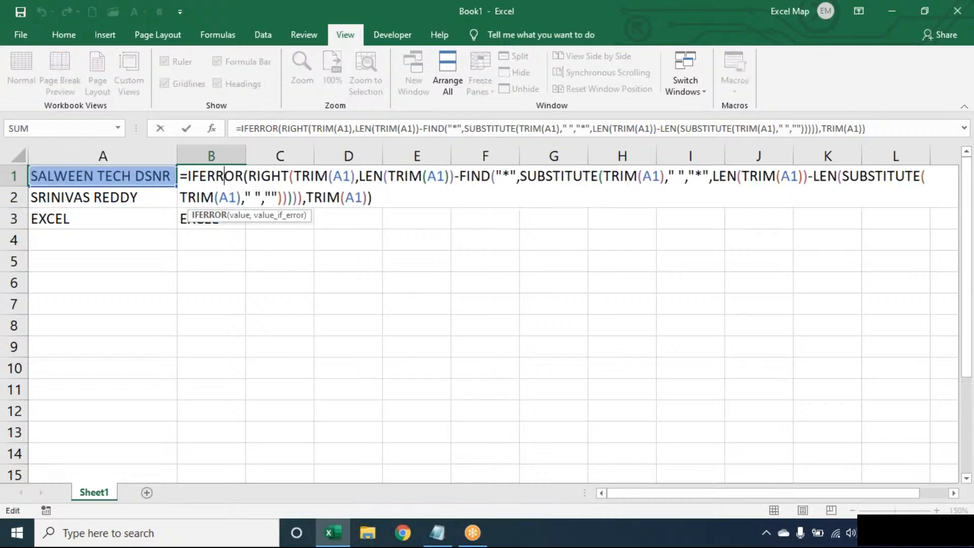
key("Escape")
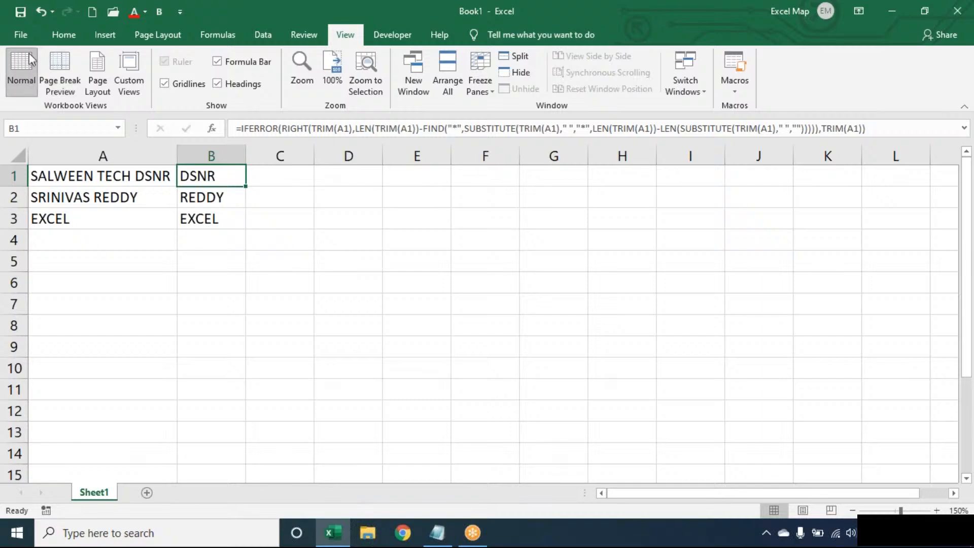
Step: Open the SALES REPORT workbook from the recent files list
left_click(23, 33)
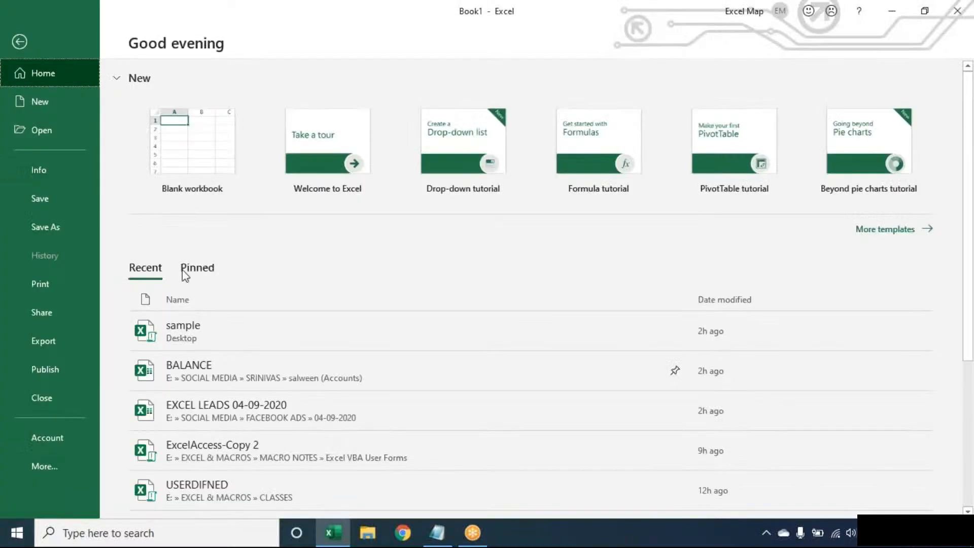
left_click(62, 139)
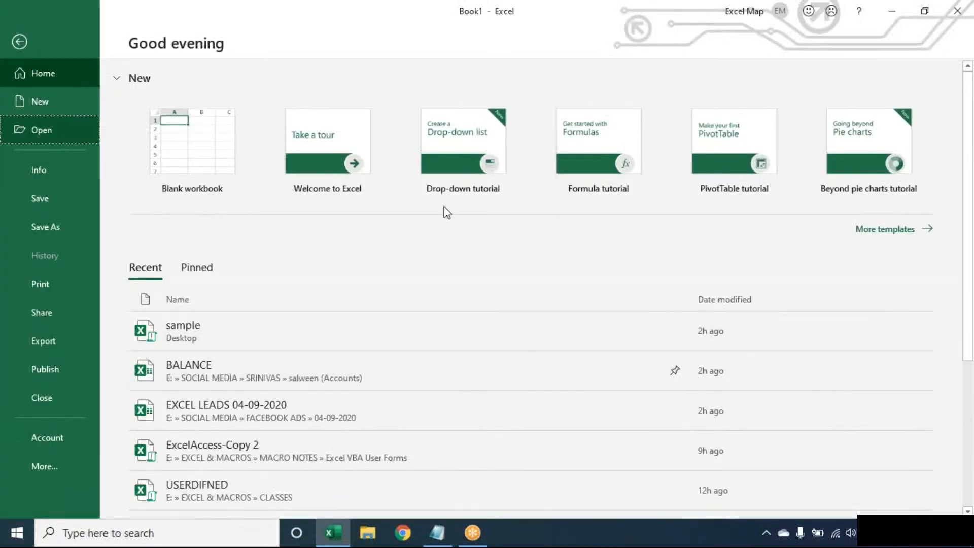
left_click_drag(924, 169, 927, 247)
left_click(638, 241)
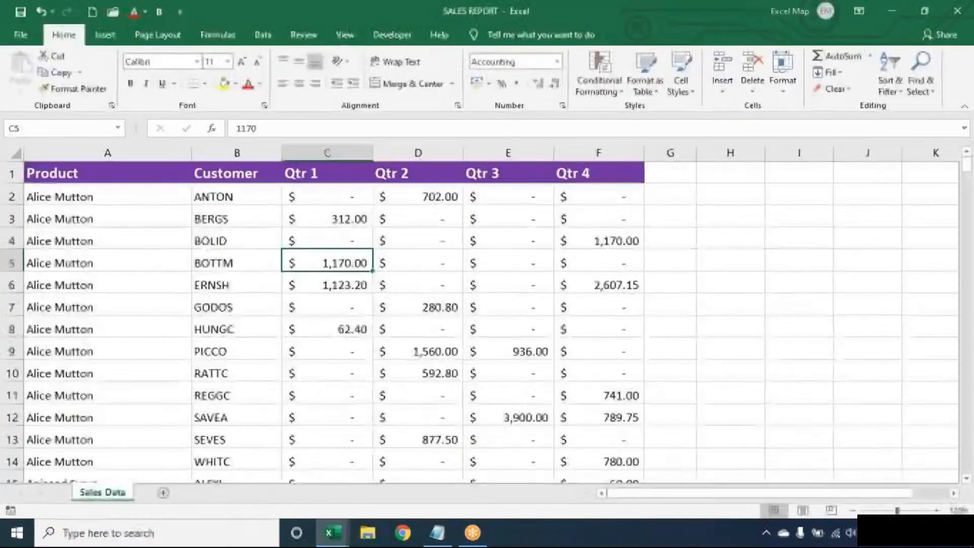
Step: Select the table, preview a Text that Contains highlight rule for BOTTM, then cancel it
left_click(242, 265)
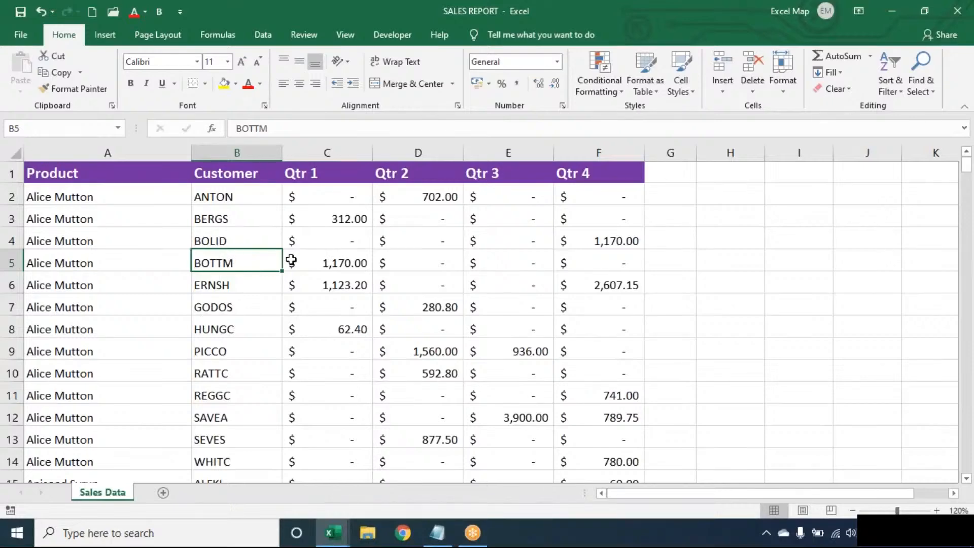
key("ctrl+a")
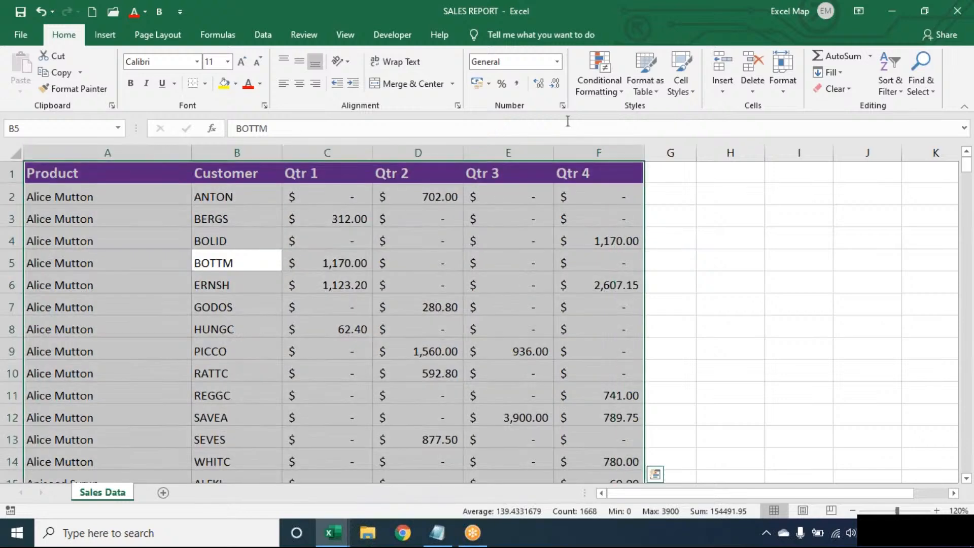
left_click(599, 84)
mouse_move(614, 117)
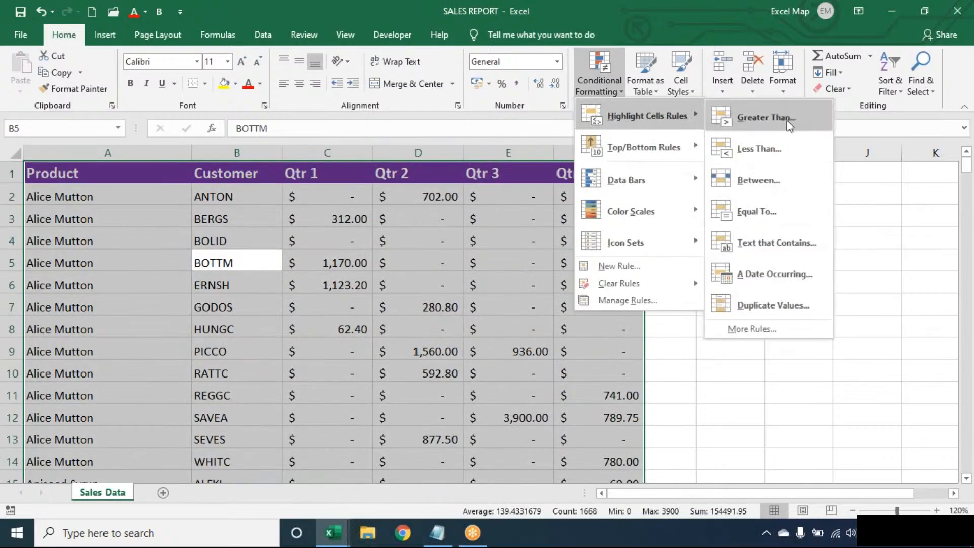
left_click(771, 242)
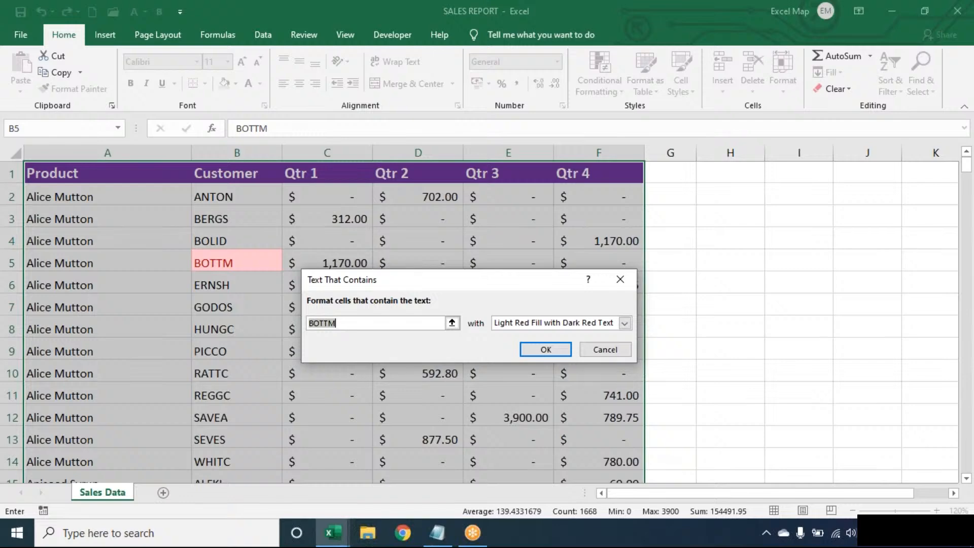
key("Escape")
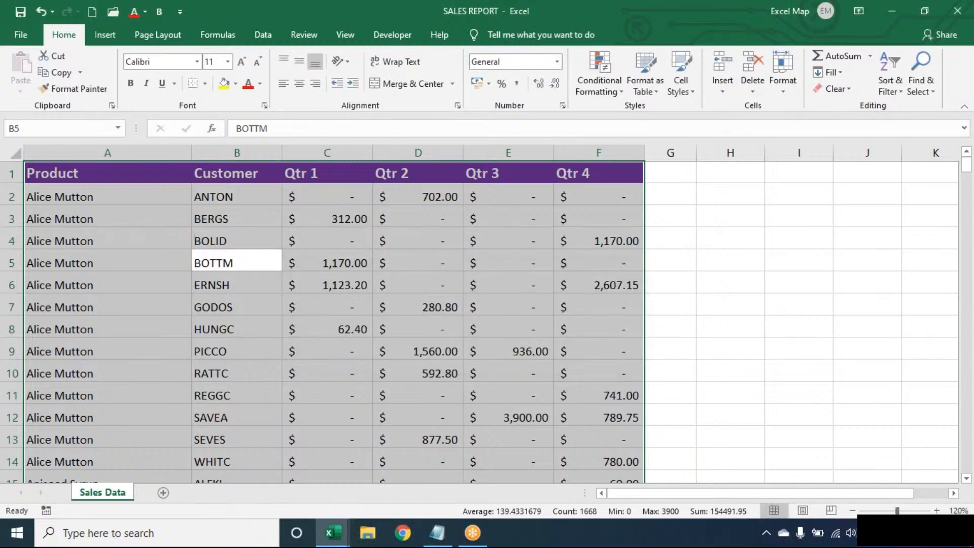
left_click(12, 263)
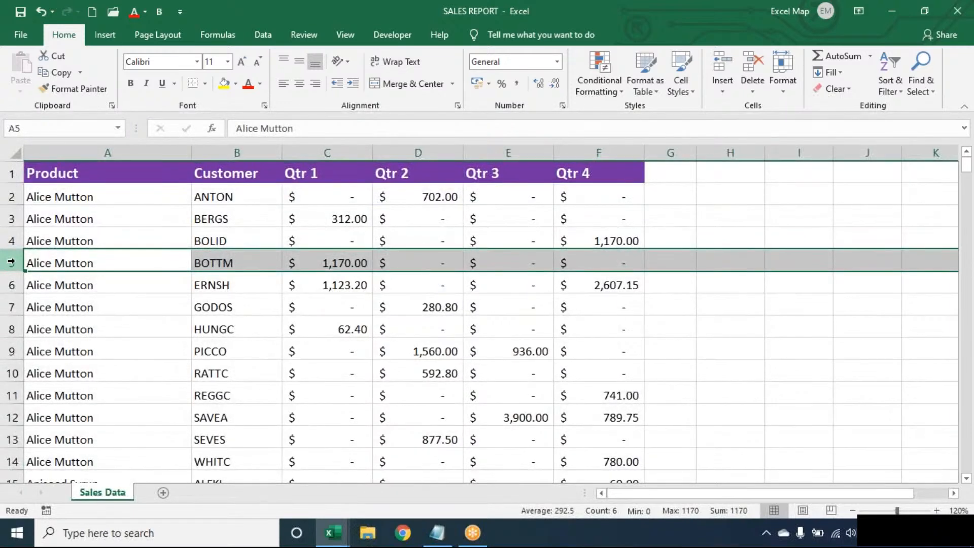
left_click(258, 262)
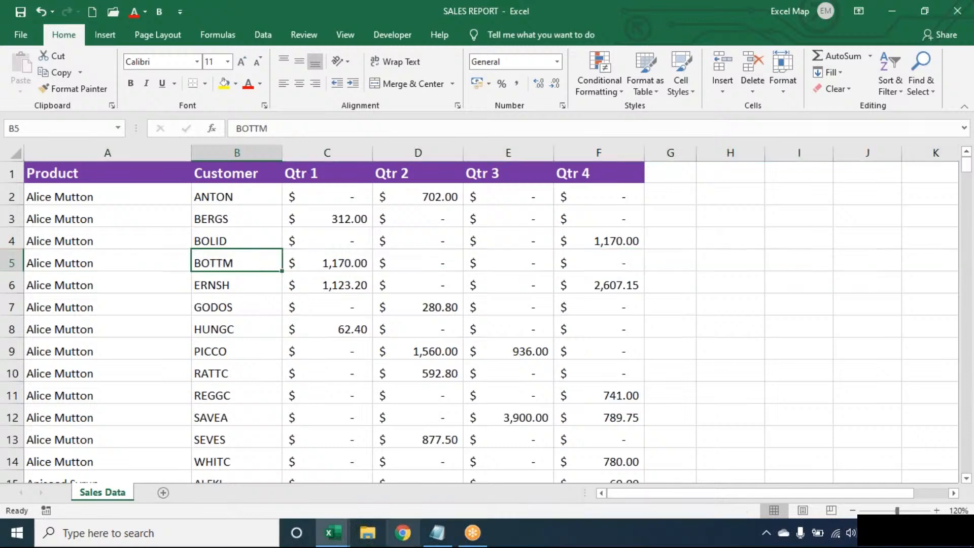
left_click(439, 534)
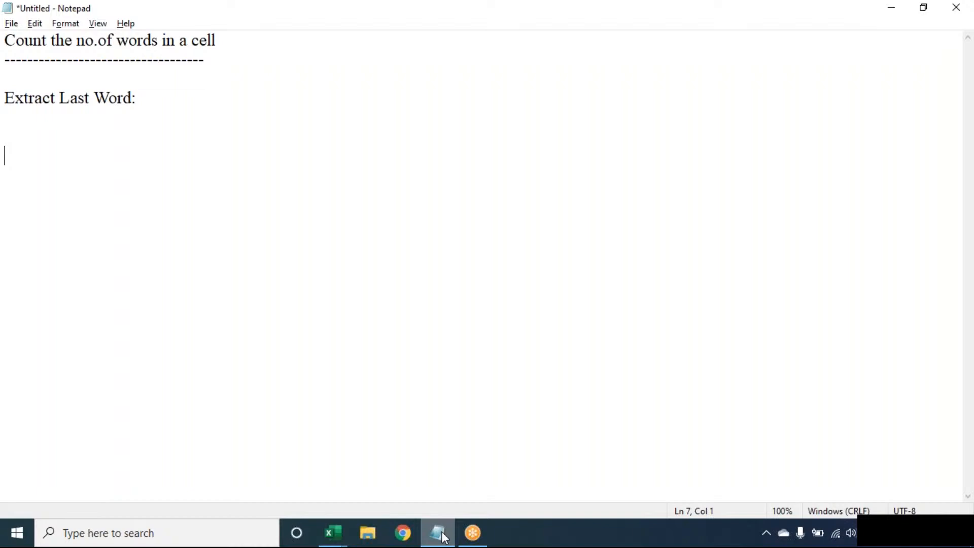
left_click(444, 536)
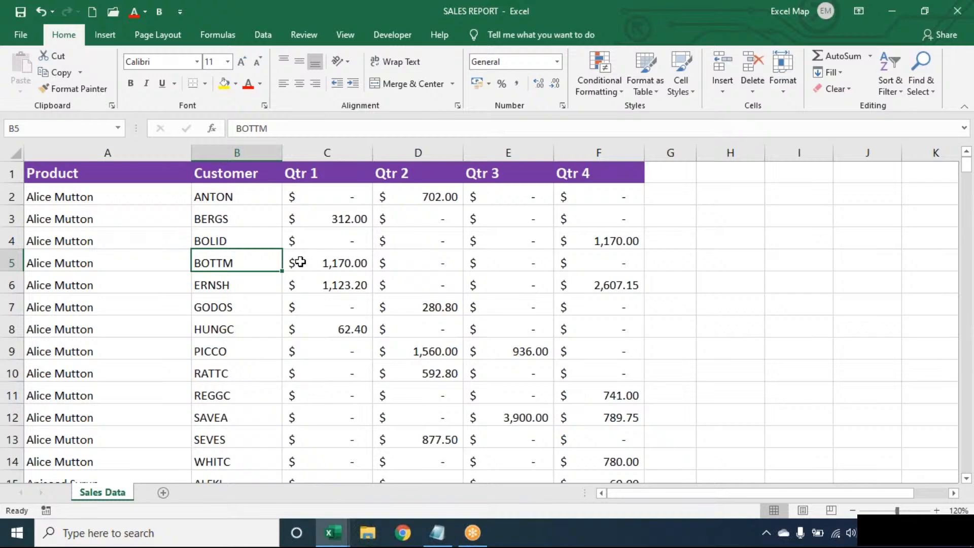
Step: Create a new conditional formatting rule using 'Use a formula to determine which cells to format'
left_click(601, 81)
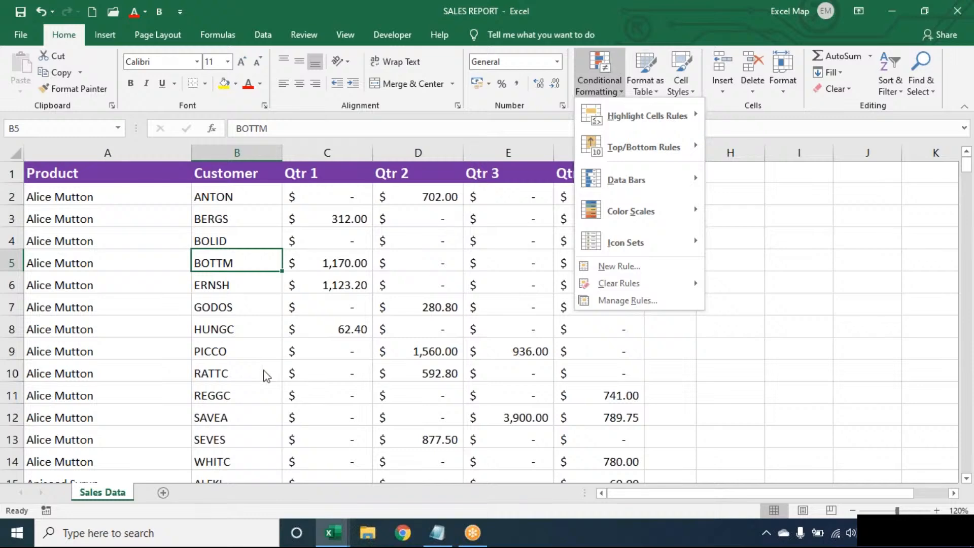
left_click(591, 269)
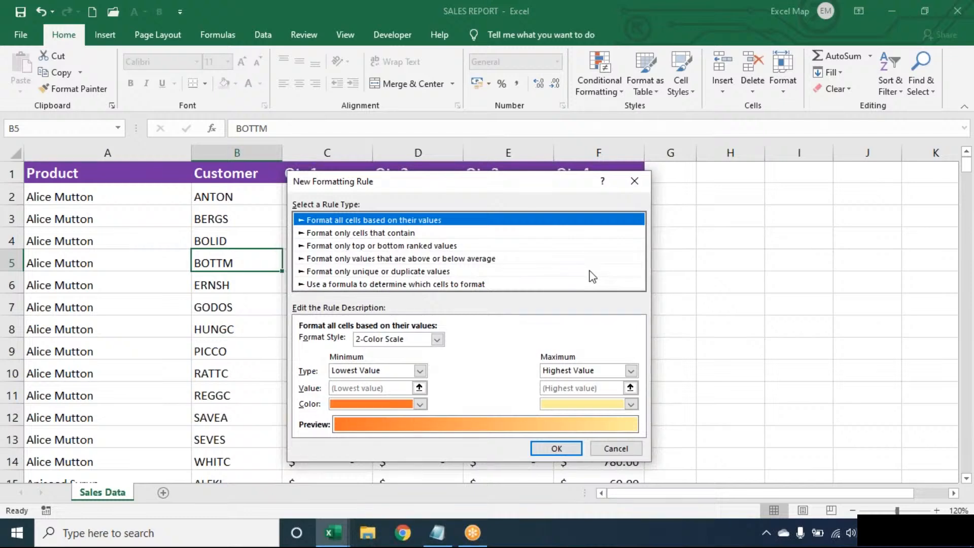
left_click(396, 286)
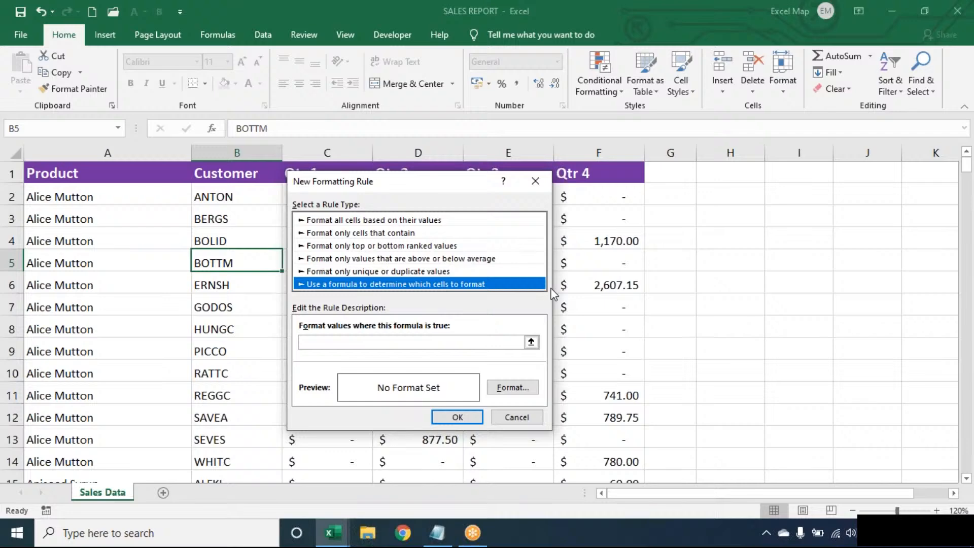
Step: Enter =$B5="BOTTM" as the rule's formula
left_click(512, 342)
type("=$B")
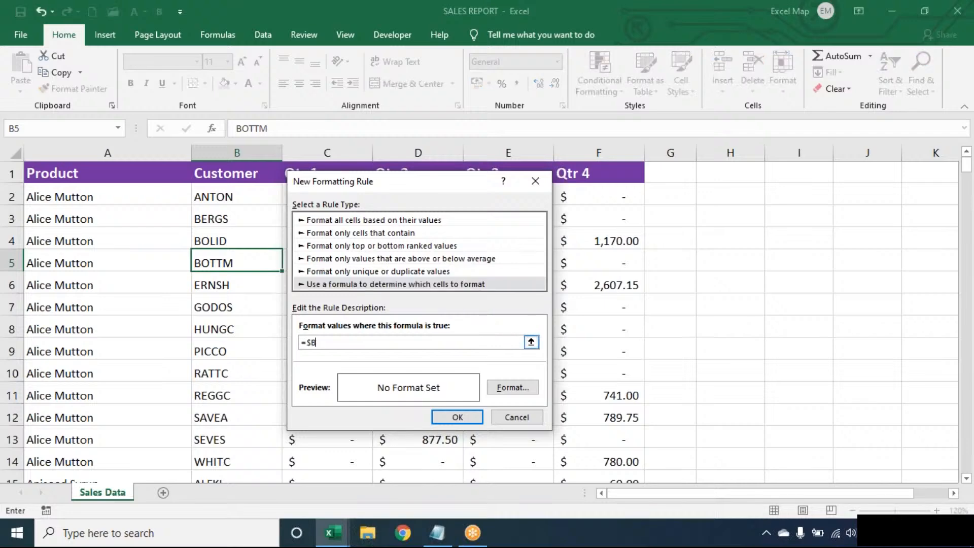
type("5=\"BOTTM\"")
Step: Show the Fill tab of the rule's Format Cells dialog
left_click(514, 394)
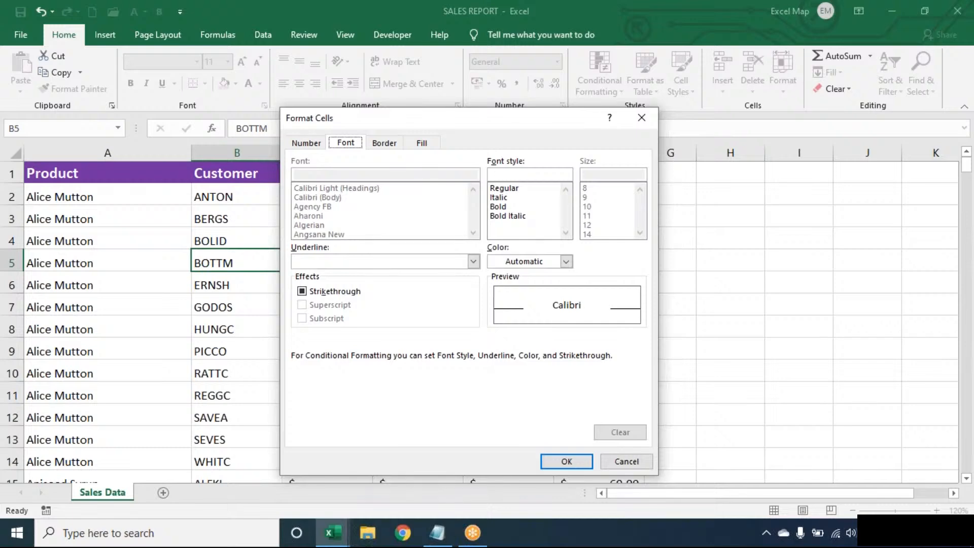
left_click(424, 144)
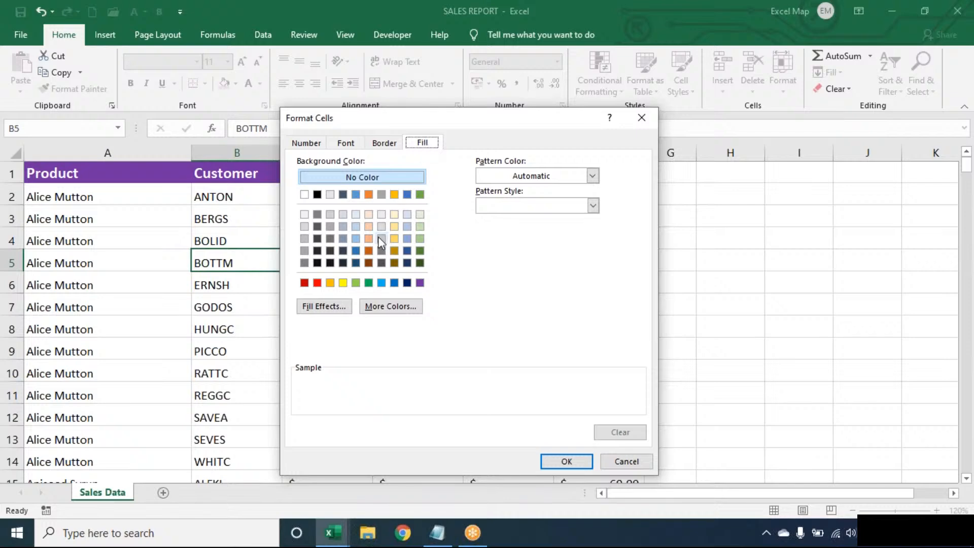
Step: Choose the standard blue fill and confirm it for the BOTTM rule
left_click(381, 283)
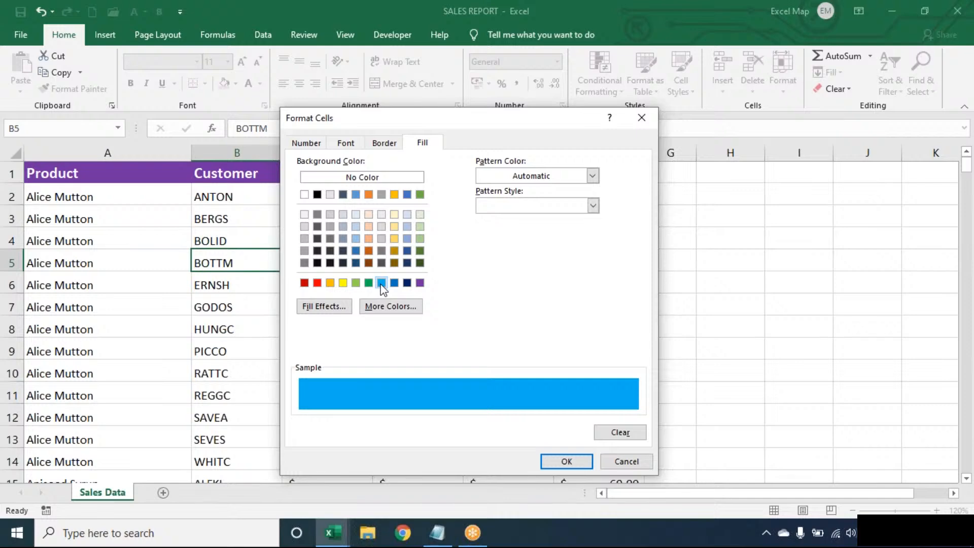
left_click(577, 467)
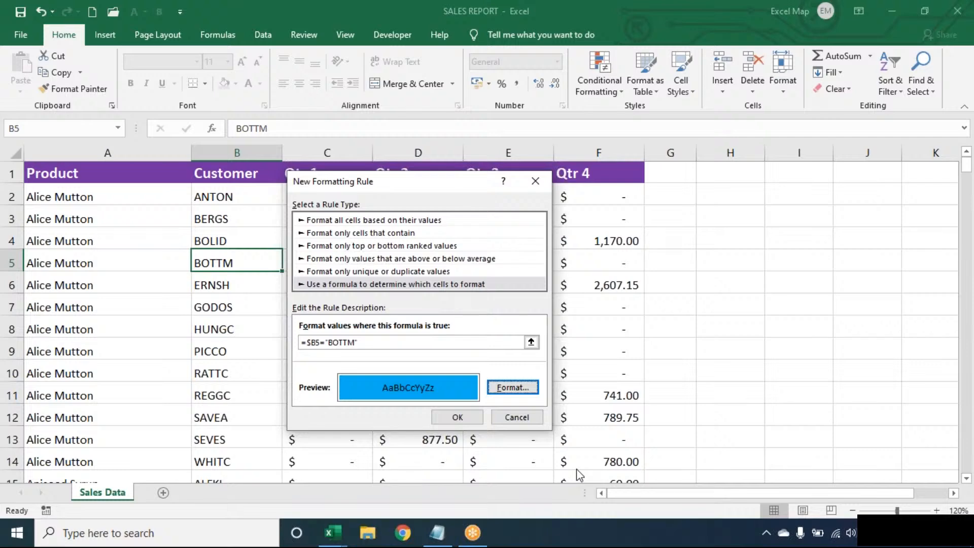
Step: Confirm the =$B5="BOTTM" rule so the BOTTM customer cell gets a blue fill
left_click(469, 417)
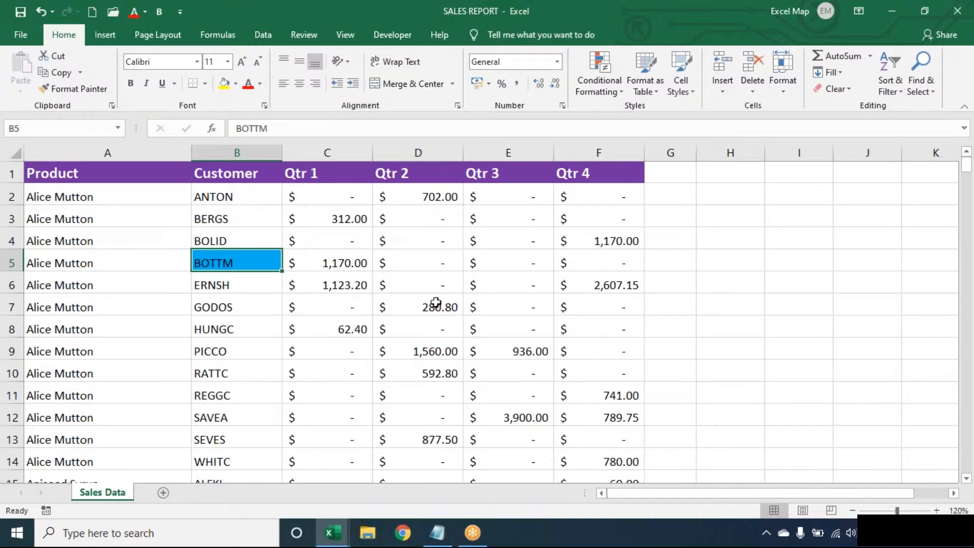
Step: Open the Conditional Formatting menu on the Home tab
left_click(610, 83)
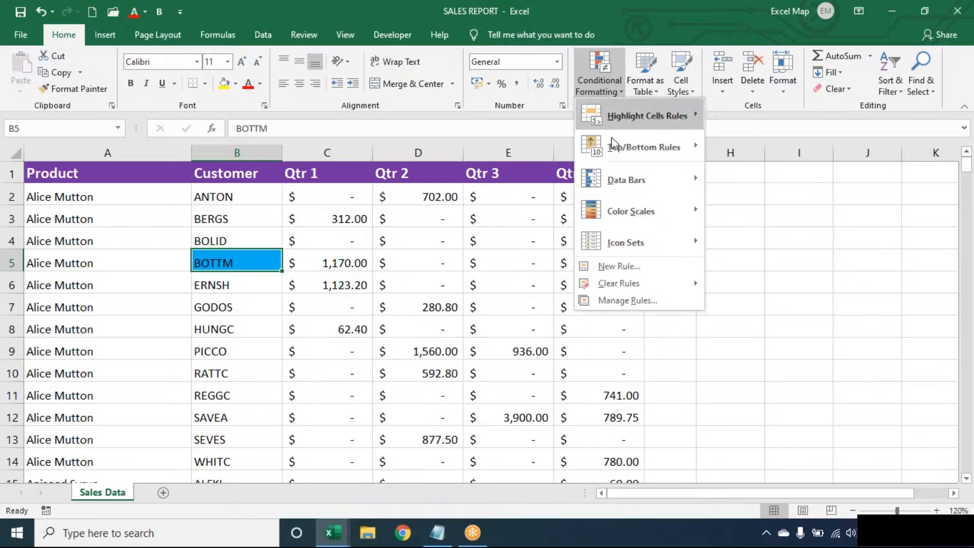
Step: Change the BOTTM rule's Applies to range to =$A$1:$F$278 so the whole BOTTM row turns blue
left_click(622, 301)
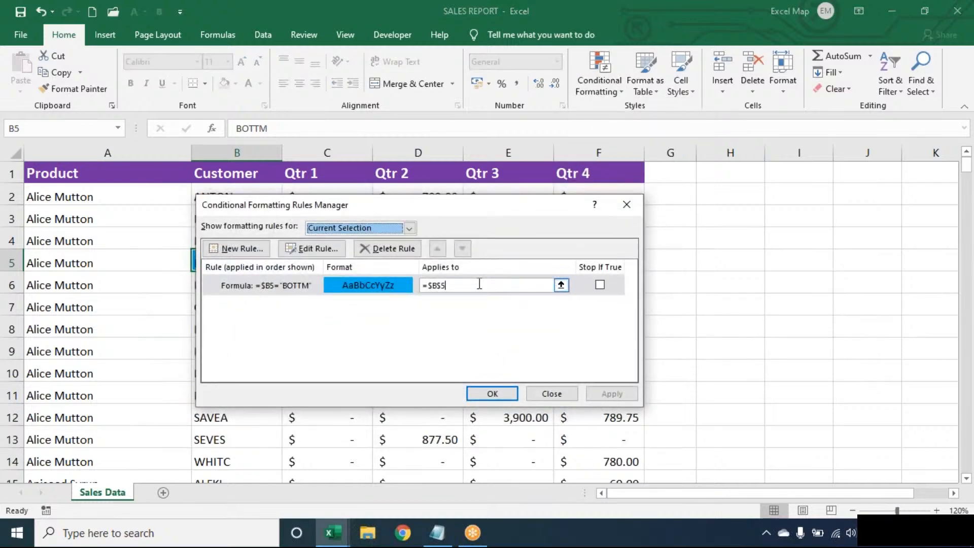
left_click(479, 285)
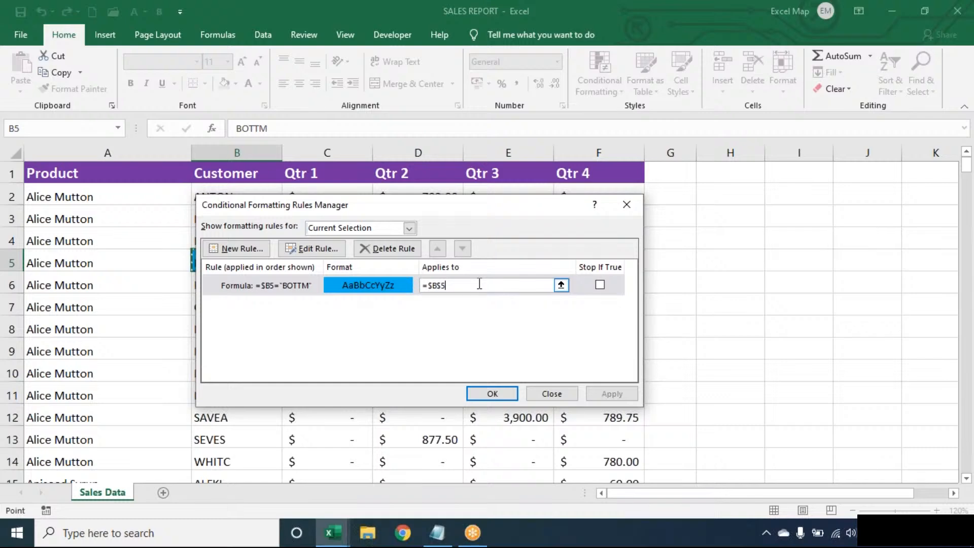
key("BackSpace")
key("BackSpace")
key("BackSpace")
key("BackSpace")
key("BackSpace")
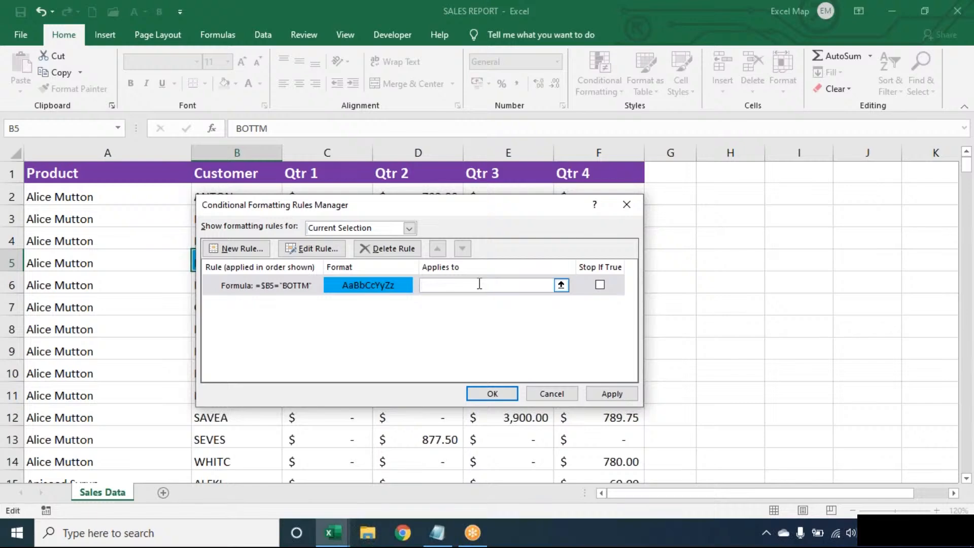
left_click(33, 245)
key("ctrl+a")
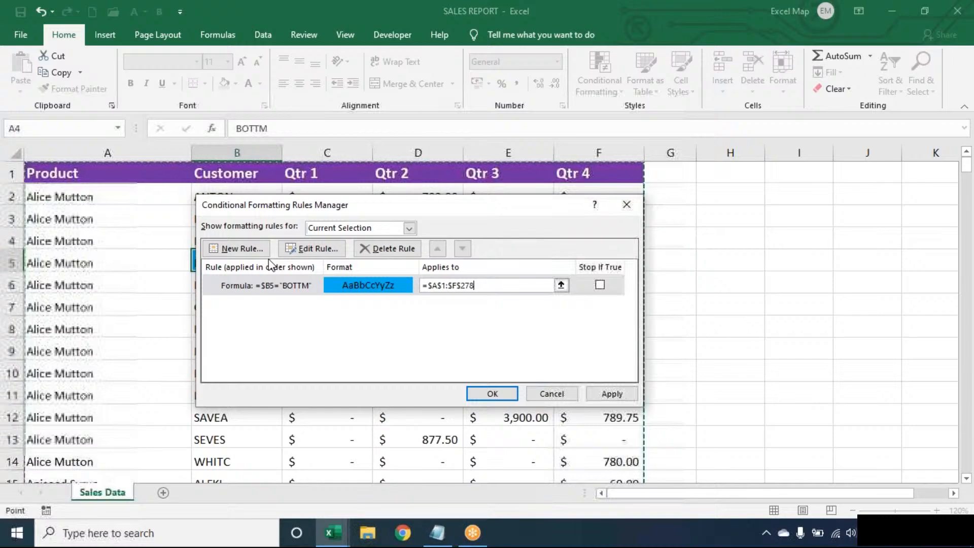
left_click(470, 394)
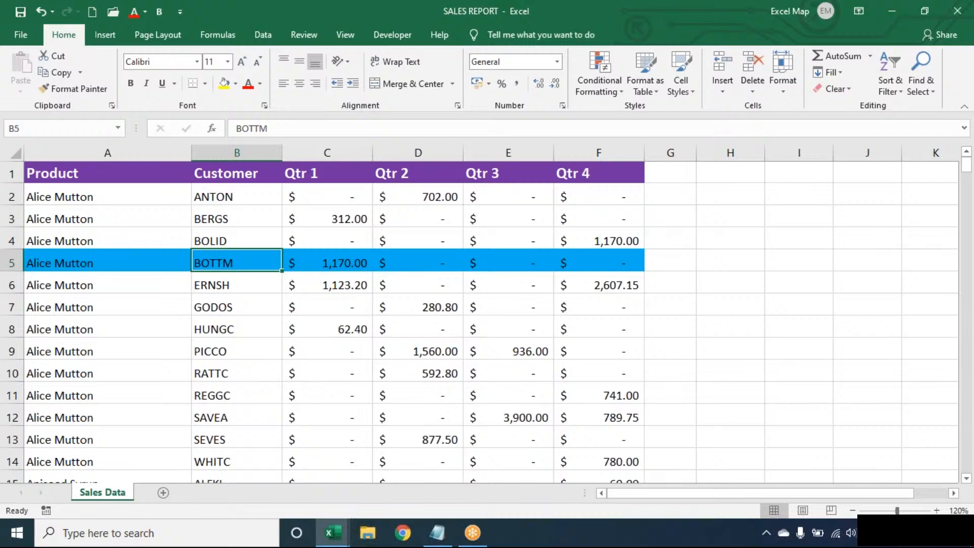
Step: Check column B for blue BOTTM rows and select the BERGS cell in B3
key("Down")
key("Down")
key("Down")
key("Down")
key("Down")
key("Down")
key("Down")
key("Down")
key("Down")
key("Down")
key("Down")
key("Down")
key("Down")
key("Down")
key("Down")
key("Down")
key("Down")
key("Down")
key("Down")
key("Down")
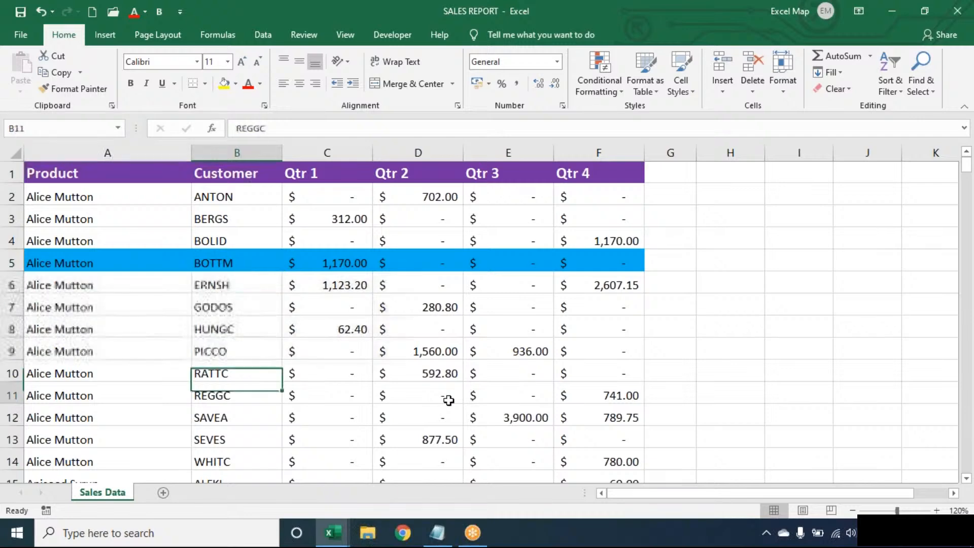
key("Down")
key("Down")
key("Down")
key("Down")
key("Down")
key("Down")
key("Down")
key("Down")
key("Down")
key("Down")
key("Down")
key("Down")
key("Down")
key("Down")
key("Down")
key("Down")
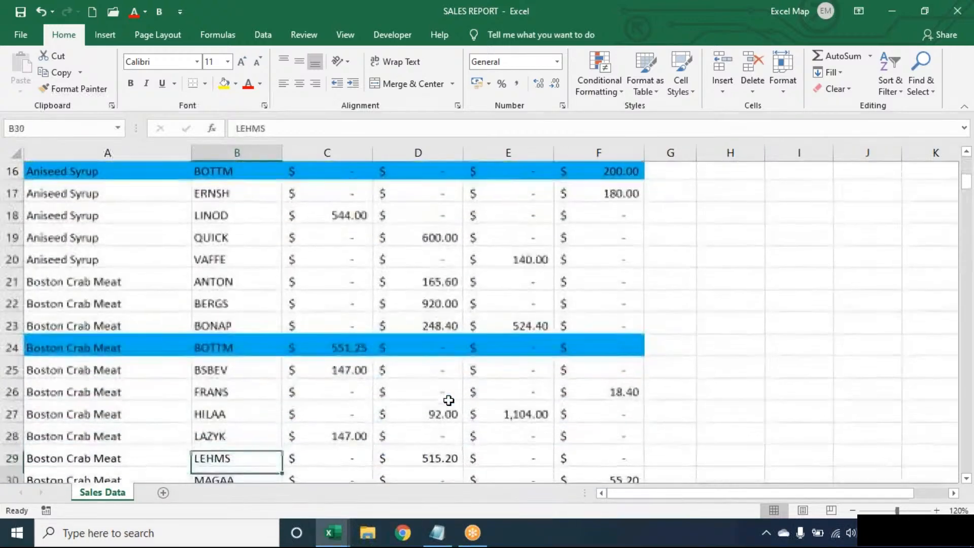
key("Up")
key("Up")
key("Up")
key("Up")
key("Up")
key("Up")
key("Up")
key("Up")
key("Up")
key("Up")
key("Up")
key("Up")
key("Up")
key("Up")
key("Up")
key("Up")
key("Up")
key("Up")
key("Up")
key("Up")
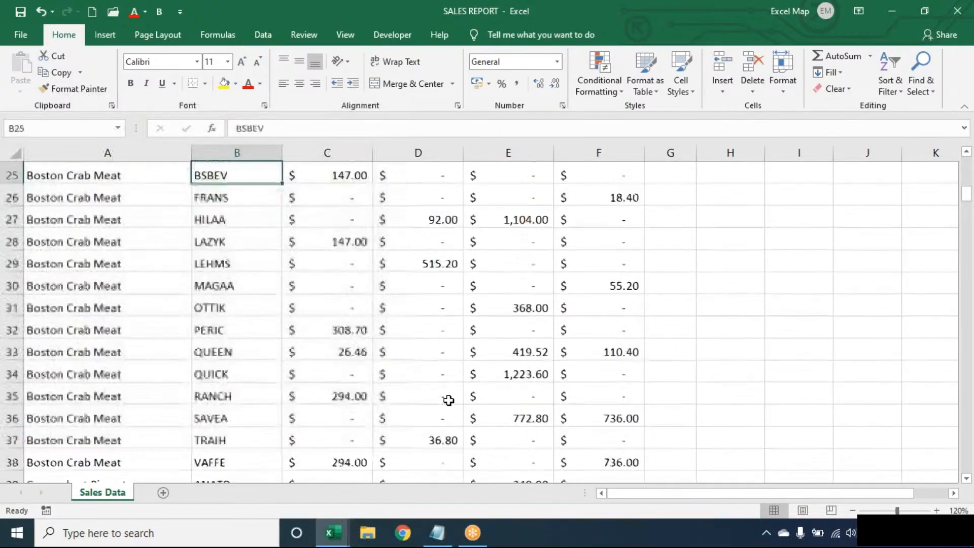
key("Down")
key("Down")
key("Down")
key("Down")
key("Down")
key("Down")
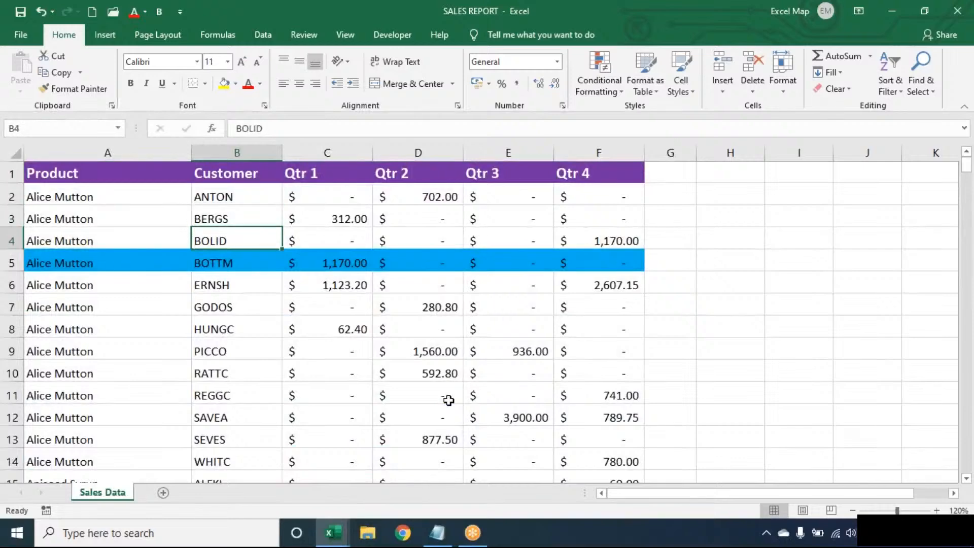
key("Up")
key("Up")
key("Up")
key("Up")
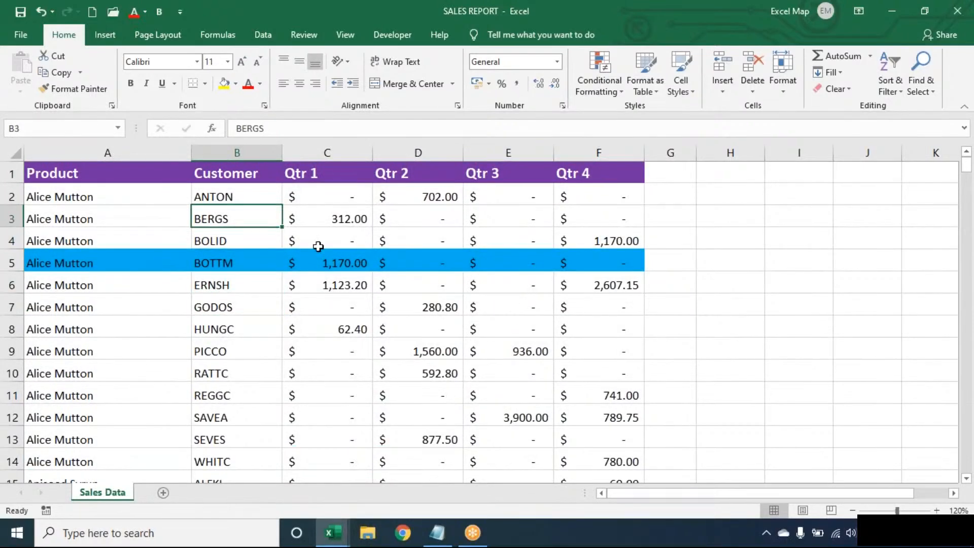
left_click(602, 80)
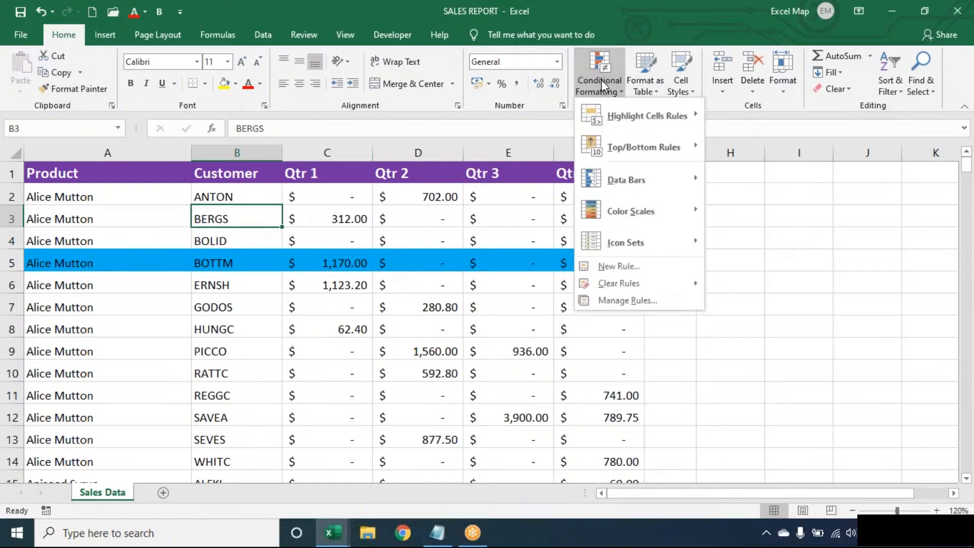
key("Escape")
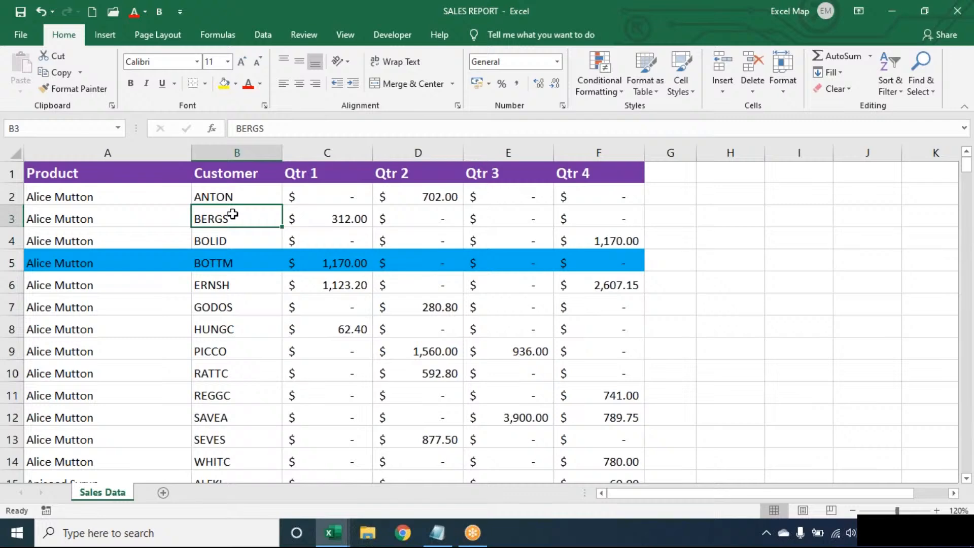
Step: Add a formula rule =$B3="BERGS" that fills the BERGS customer cell orange
left_click(609, 89)
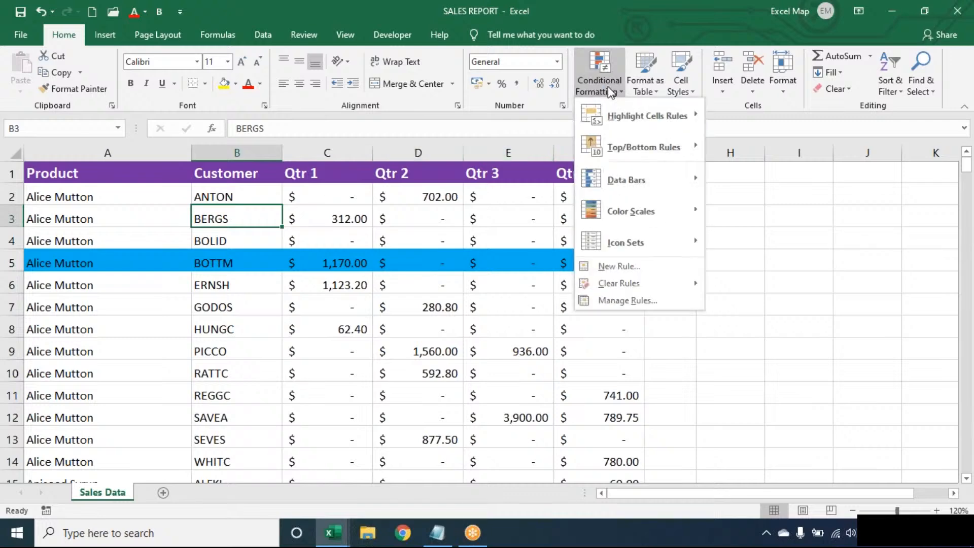
left_click(643, 267)
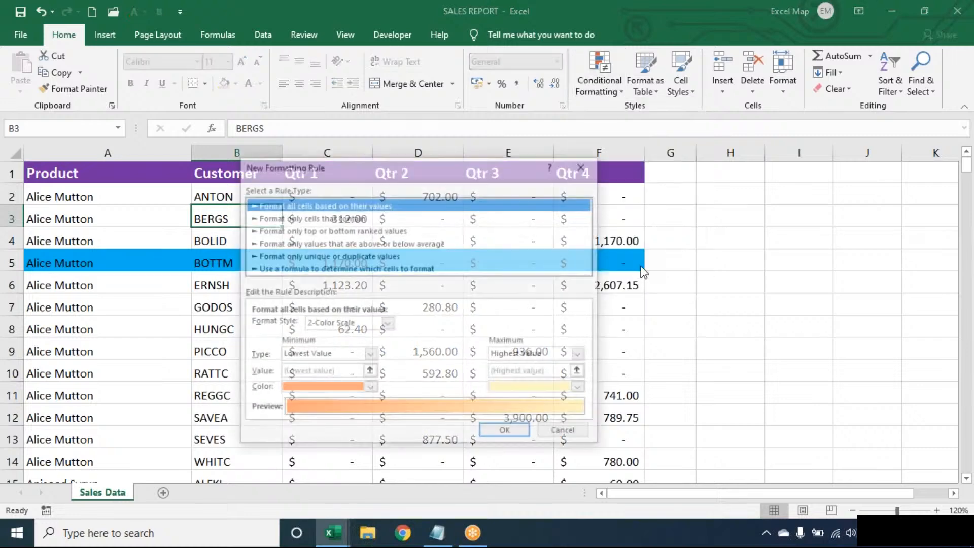
left_click(427, 268)
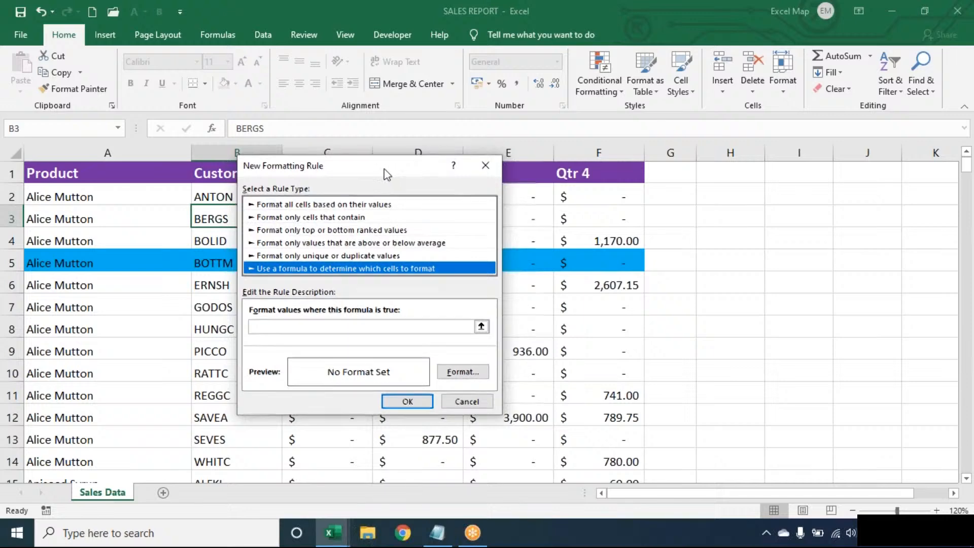
left_click_drag(385, 167, 517, 161)
left_click(442, 321)
type("=$B3")
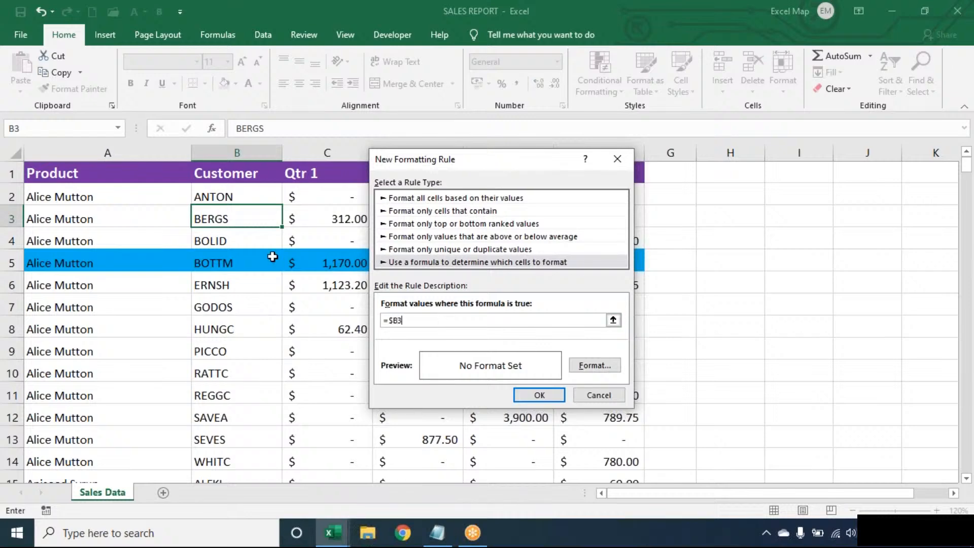
type("=\"BERGS\"")
left_click(594, 366)
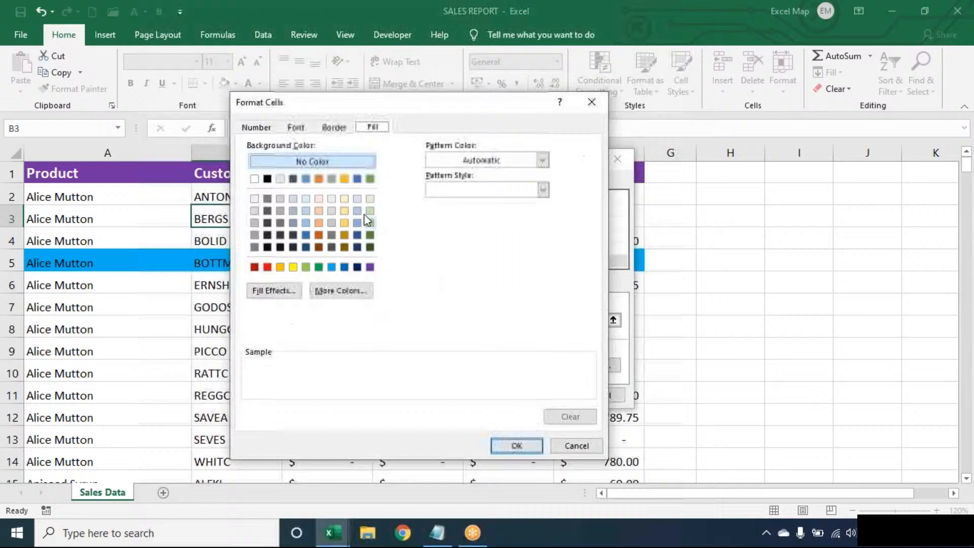
left_click(281, 267)
left_click(538, 449)
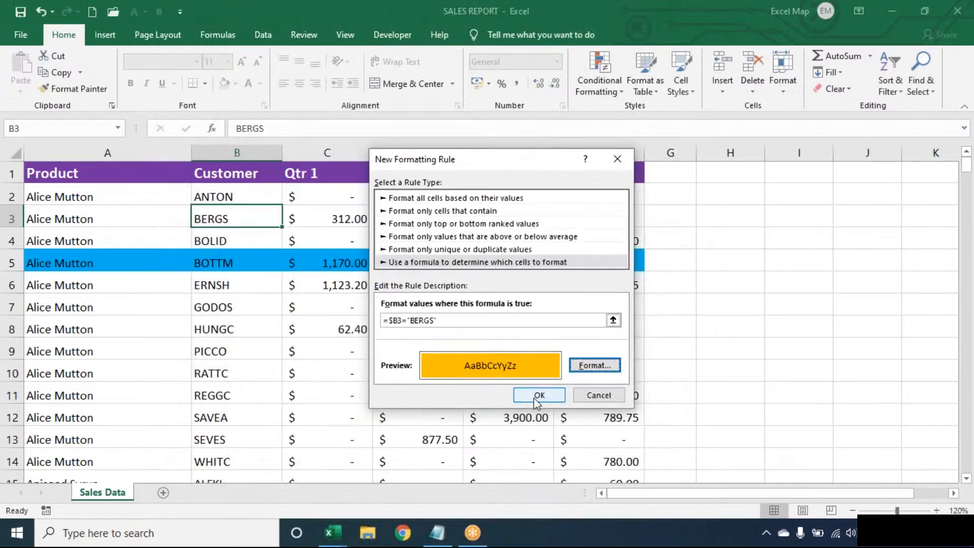
left_click(533, 397)
Step: Extend the BERGS rule to =$A$1:$F$278 so every BERGS row is shaded orange
left_click(595, 61)
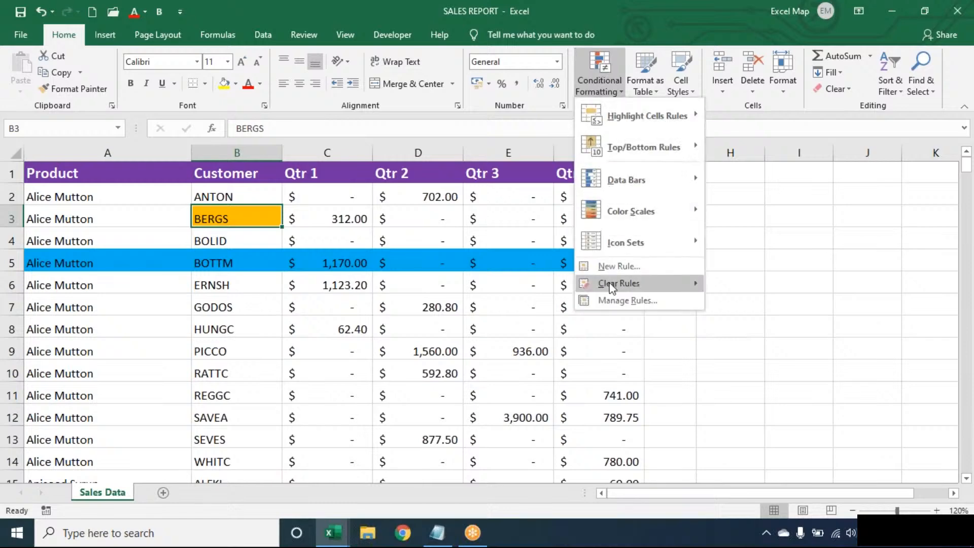
left_click(608, 299)
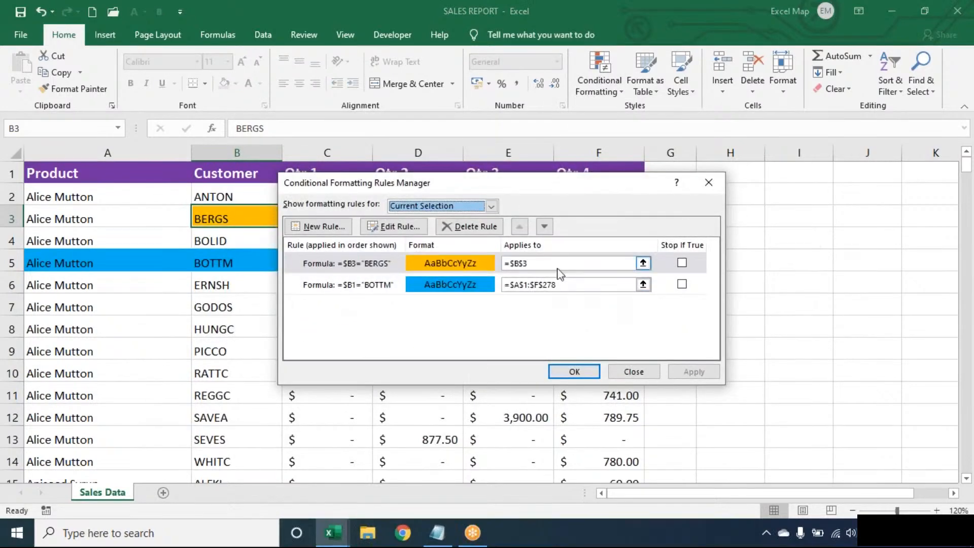
left_click(556, 265)
key("BackSpace")
key("BackSpace")
key("BackSpace")
key("BackSpace")
key("BackSpace")
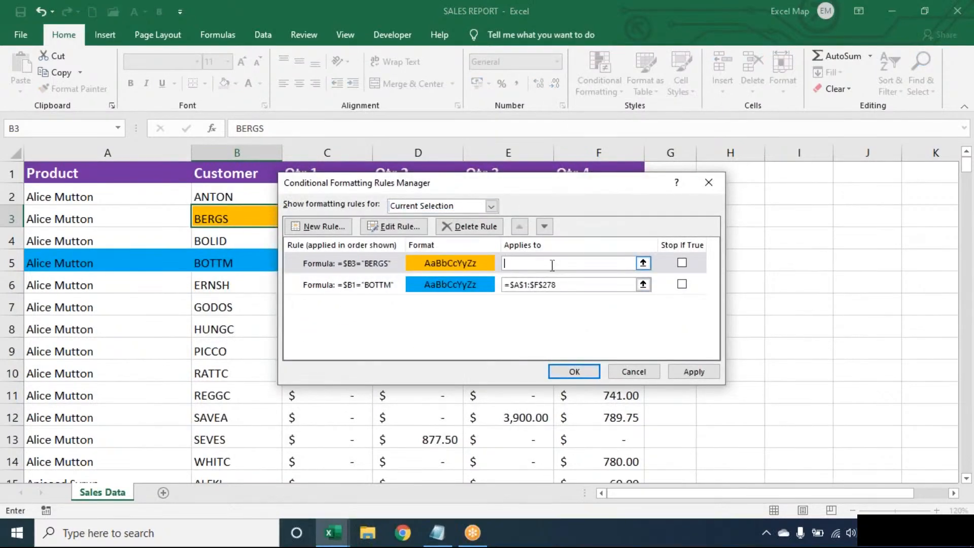
left_click(158, 235)
key("ctrl+a")
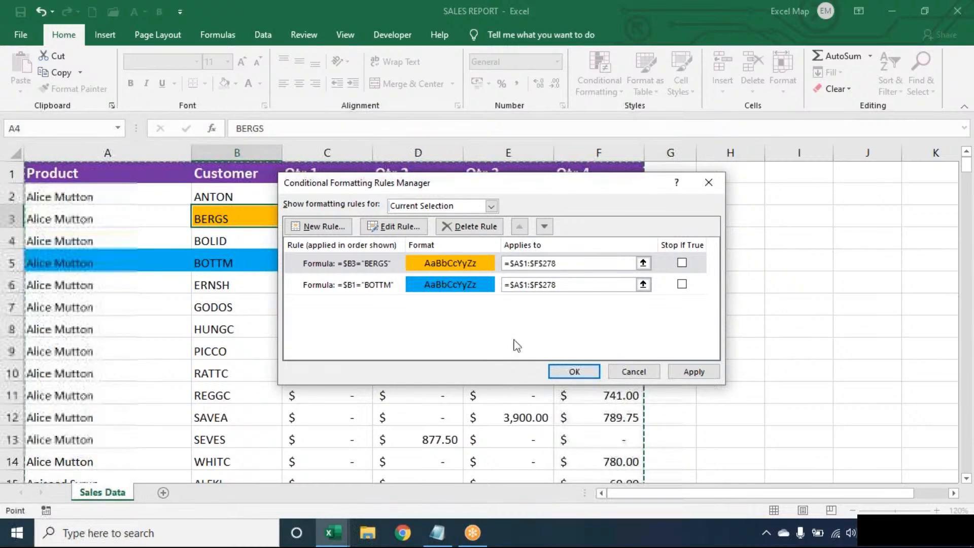
left_click(571, 370)
Step: Review the Customer column highlights, return to ANTON in B2, and begin the Alt+D shortcut
key("Down")
key("Down")
key("Down")
key("Down")
key("Down")
key("Down")
key("Down")
key("Down")
key("Down")
key("Down")
key("Down")
key("Down")
key("Down")
key("Down")
key("Down")
key("Down")
key("Down")
key("Down")
key("Down")
key("Down")
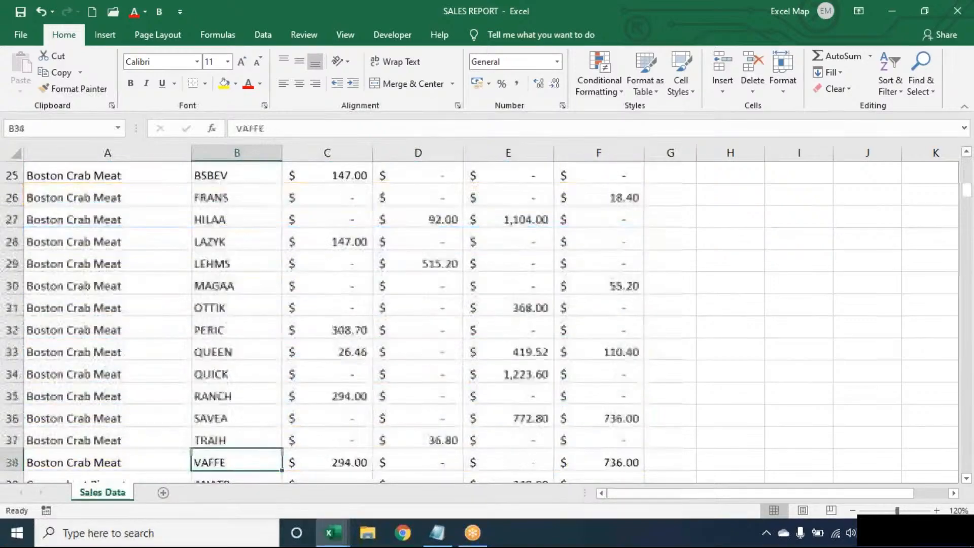
key("Down")
key("Down")
key("Down")
key("Down")
key("Down")
key("Down")
key("Down")
key("Down")
key("Down")
key("Down")
key("Up")
key("Up")
key("Up")
key("Up")
key("Up")
key("Up")
key("Up")
key("Up")
key("Up")
key("Up")
key("Up")
key("Up")
key("Up")
key("Up")
key("Up")
key("Up")
key("Up")
key("Up")
key("Up")
key("Up")
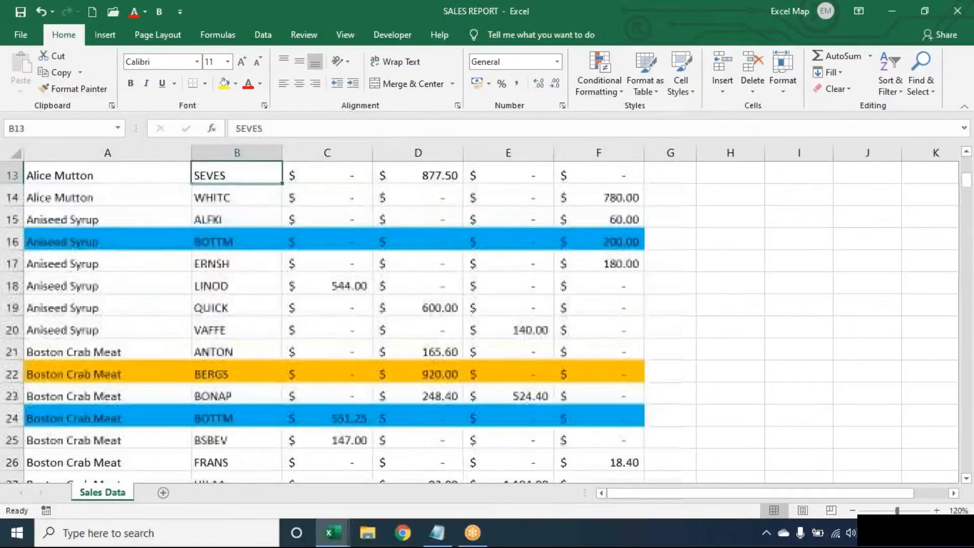
key("Up")
key("Up")
key("Up")
key("Up")
key("Up")
key("Up")
key("Up")
key("Up")
key("Up")
key("Up")
key("Up")
key("Up")
key("Down")
key("alt+d")
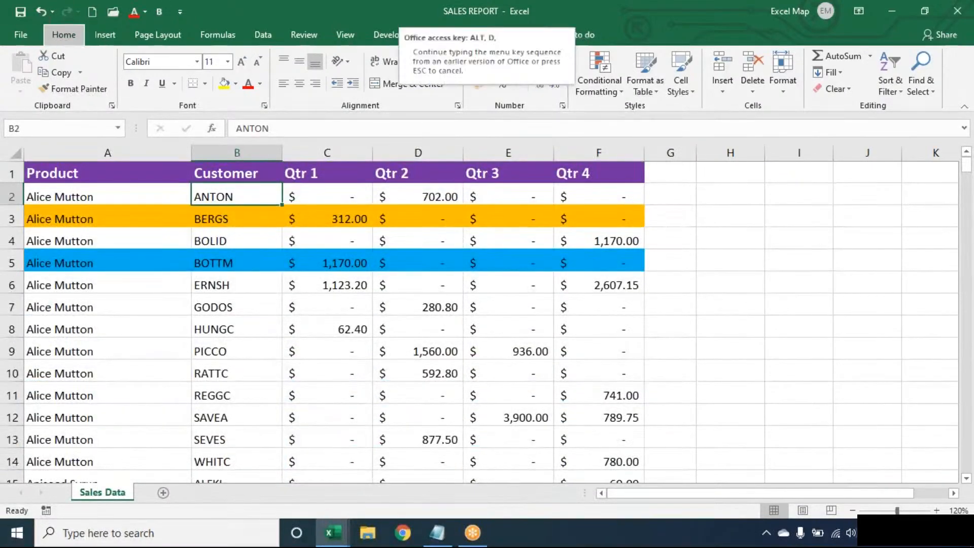
Step: Sort by Customer on Cell Color with orange-filled rows on top
key("s")
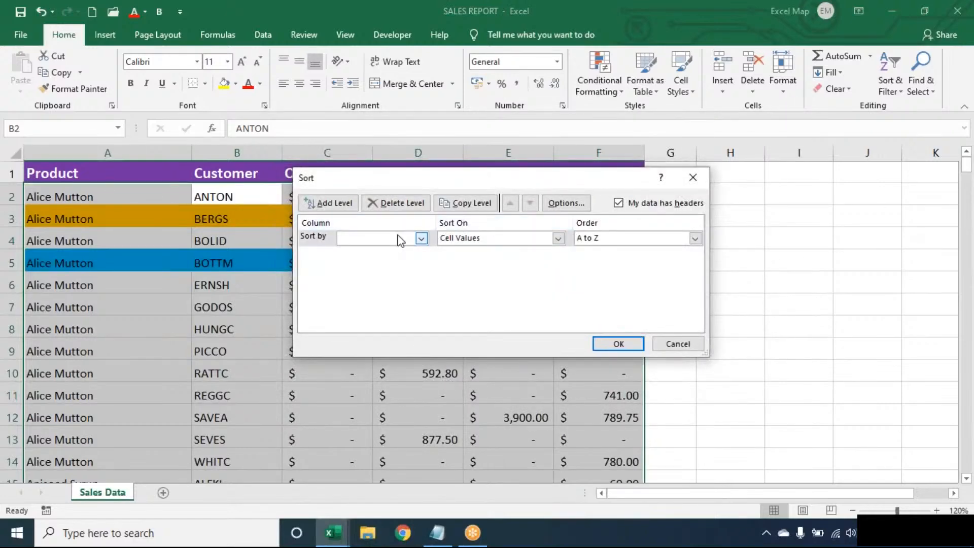
left_click(397, 241)
left_click(384, 257)
left_click(489, 246)
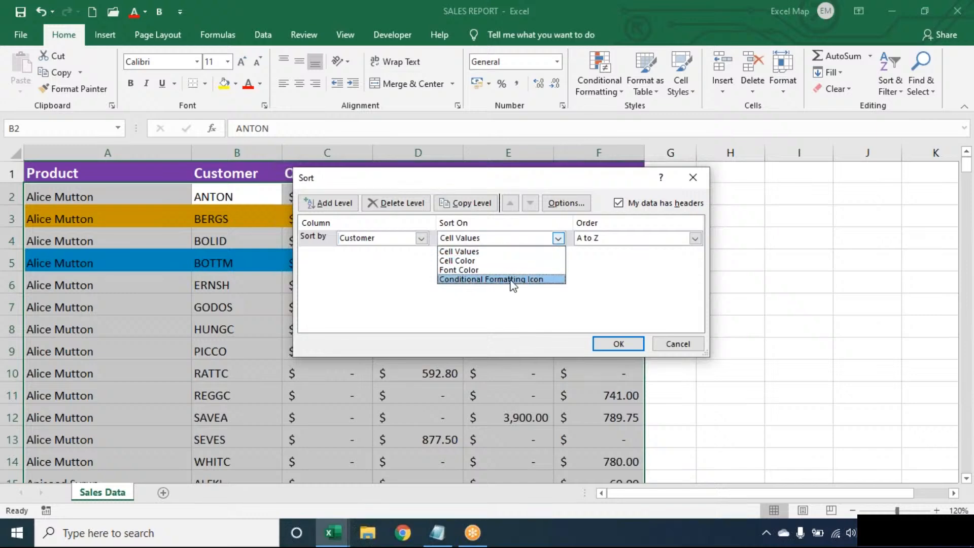
left_click(489, 261)
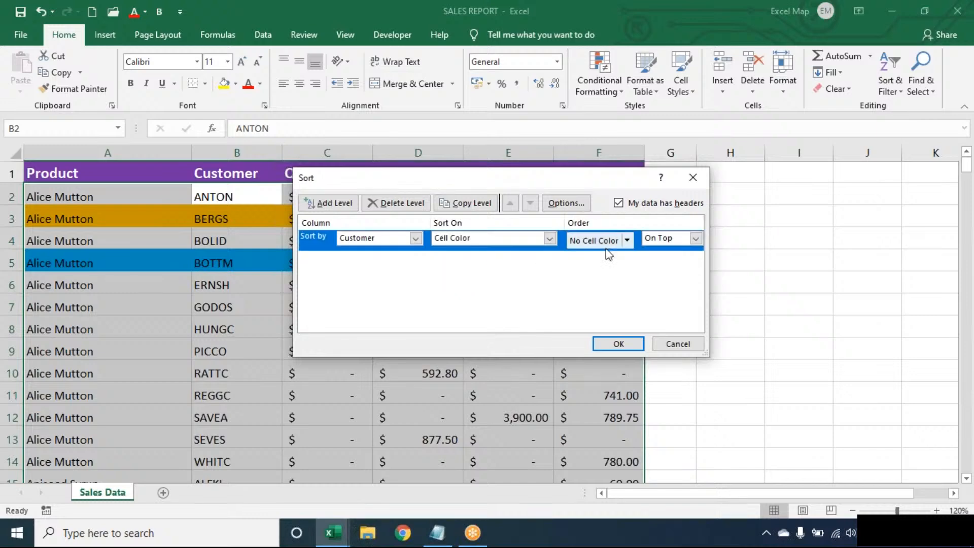
left_click(627, 242)
left_click(578, 274)
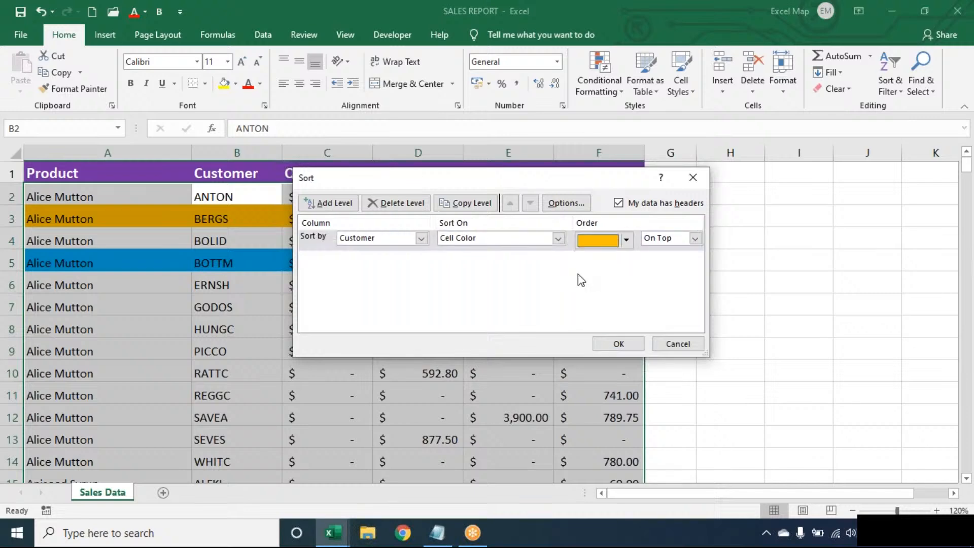
Step: Add a second Customer cell-colour level putting blue-filled rows next, and apply the sort
left_click(351, 203)
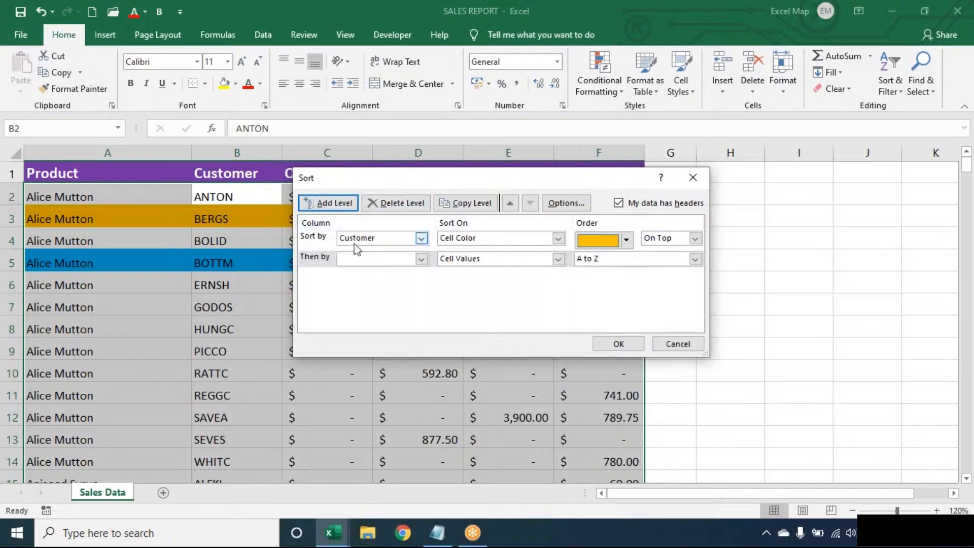
left_click(357, 259)
left_click(357, 282)
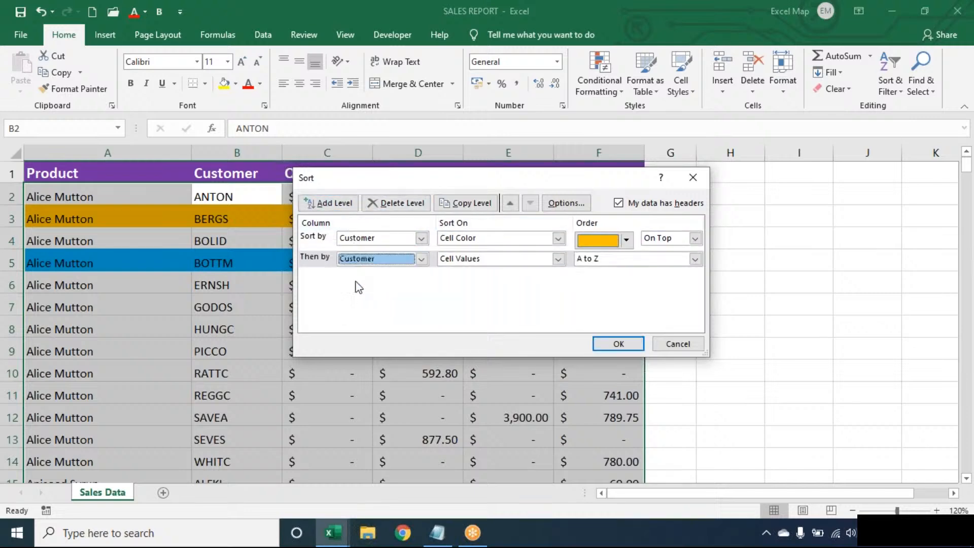
left_click(473, 262)
left_click(477, 278)
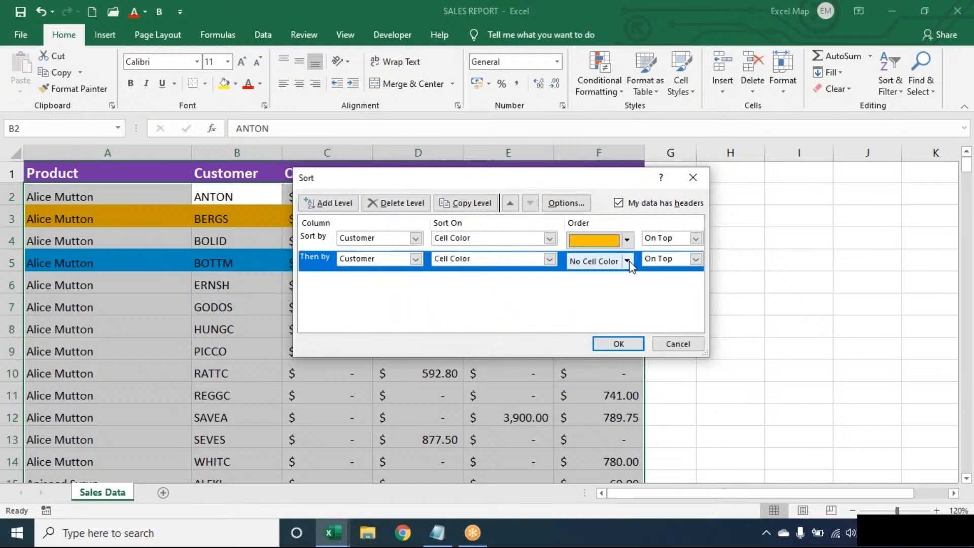
left_click(630, 262)
left_click(596, 299)
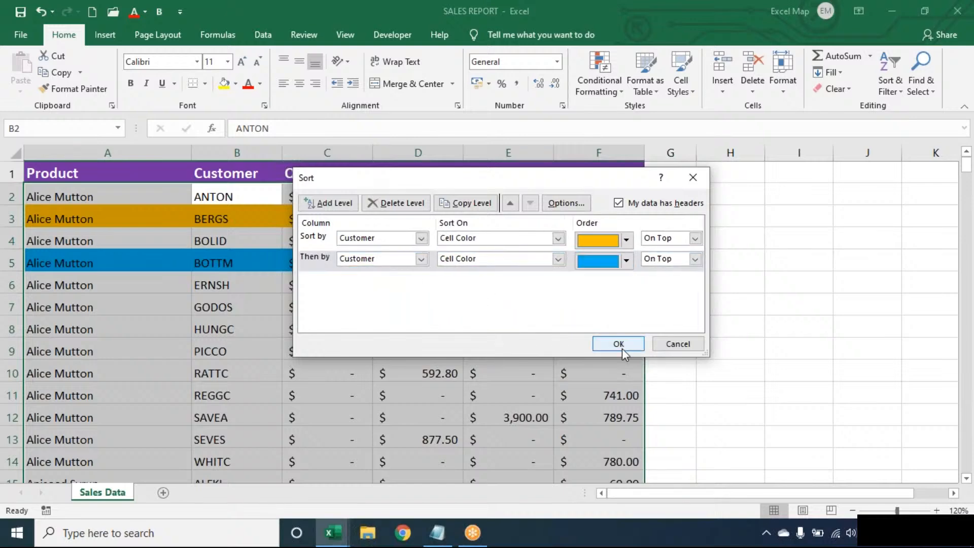
left_click(618, 344)
Step: Undo the colour sort to restore the original row order, keeping row 3's orange fill
left_click(359, 241)
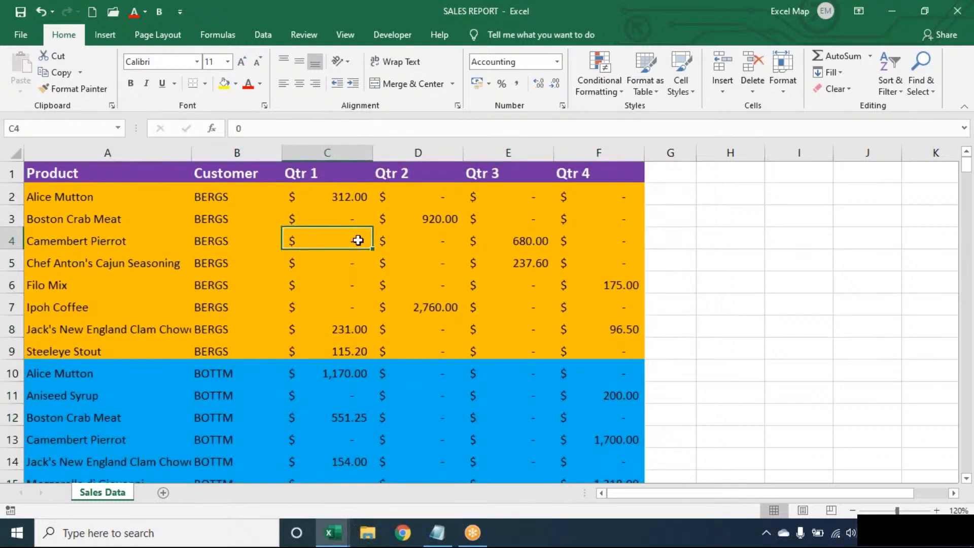
key("ctrl+z")
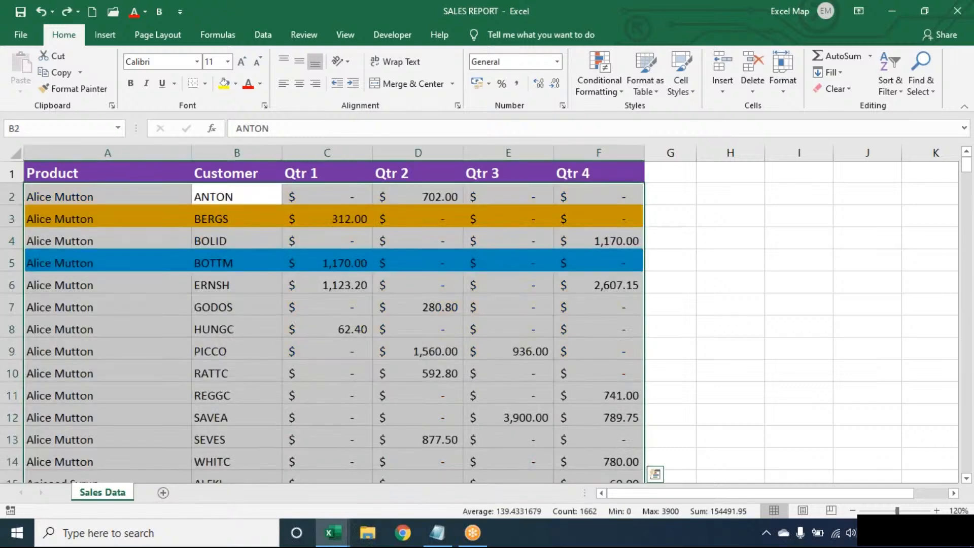
left_click(237, 219)
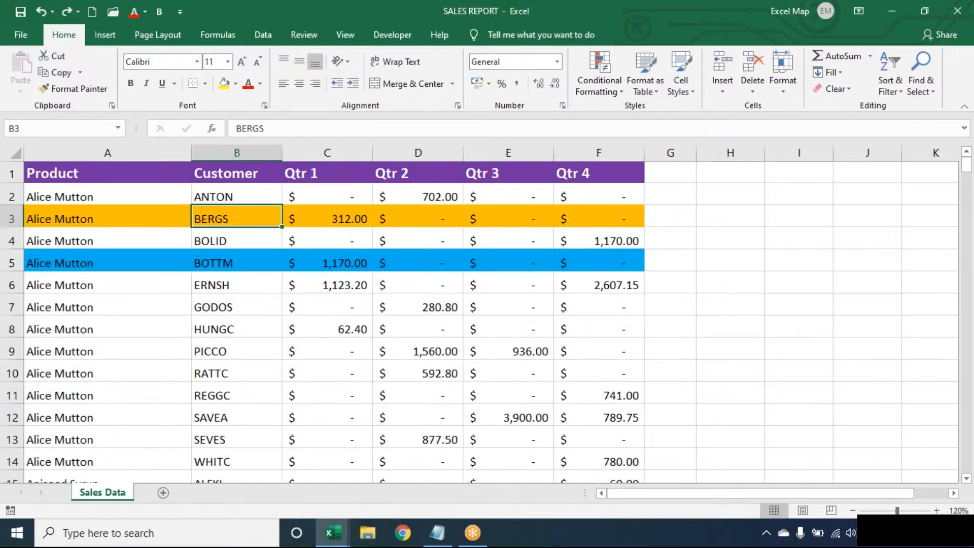
key("ctrl+z")
key("ctrl+y")
Step: Clear conditional formatting rules from the entire sheet, removing the orange and blue fills
key("Up")
key("Up")
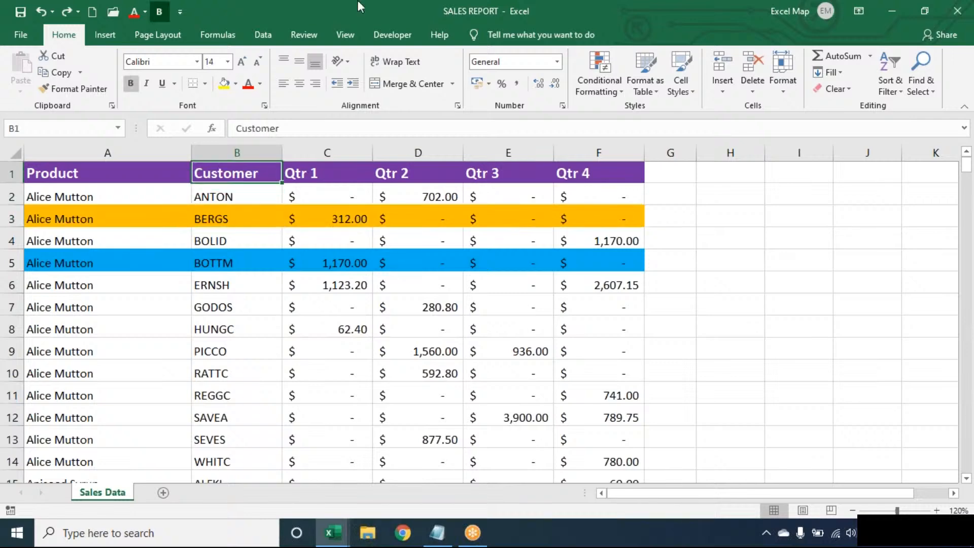
left_click(252, 302)
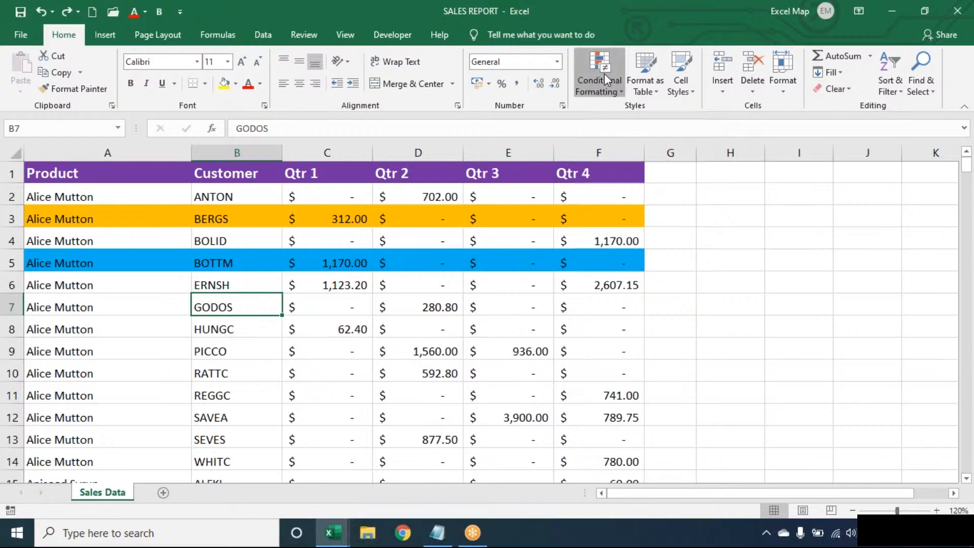
left_click(605, 74)
mouse_move(634, 289)
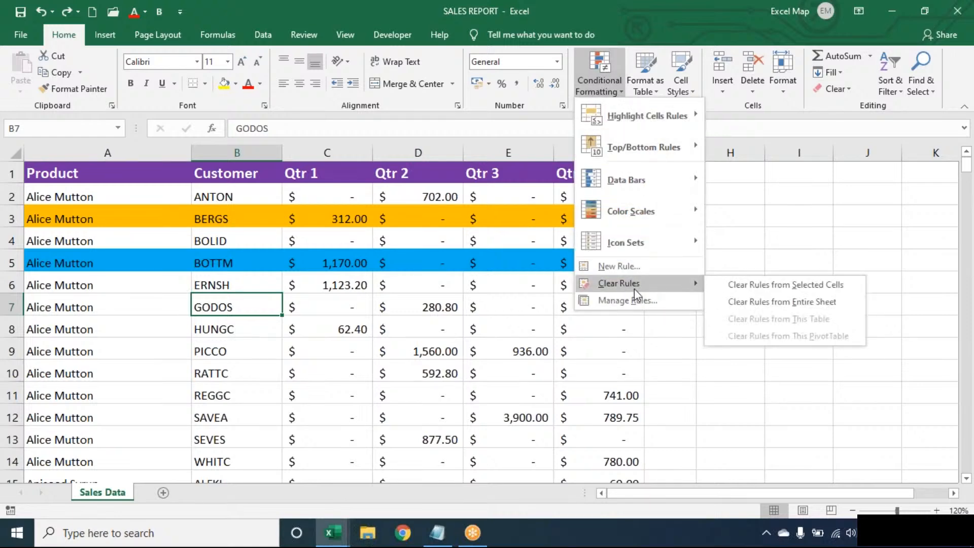
left_click(756, 303)
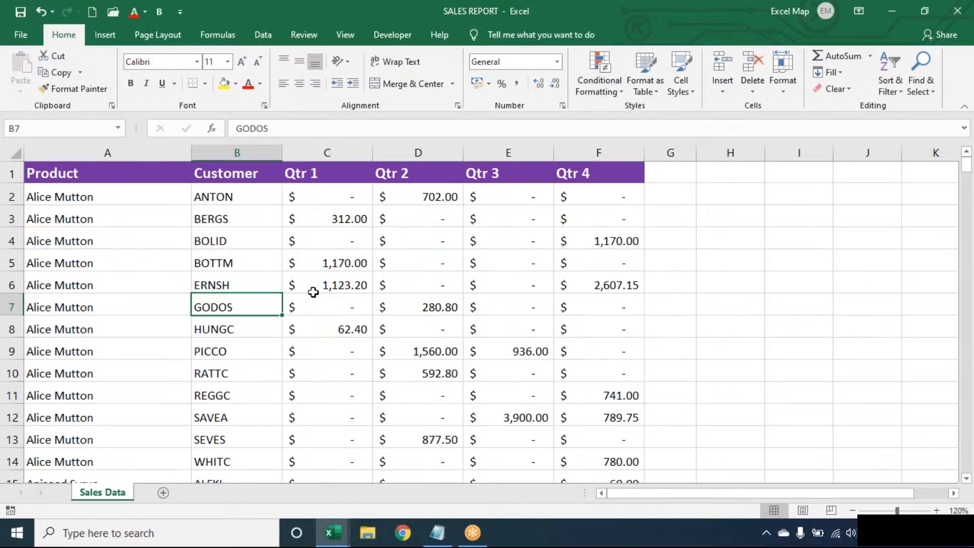
left_click(315, 289)
left_click(236, 236)
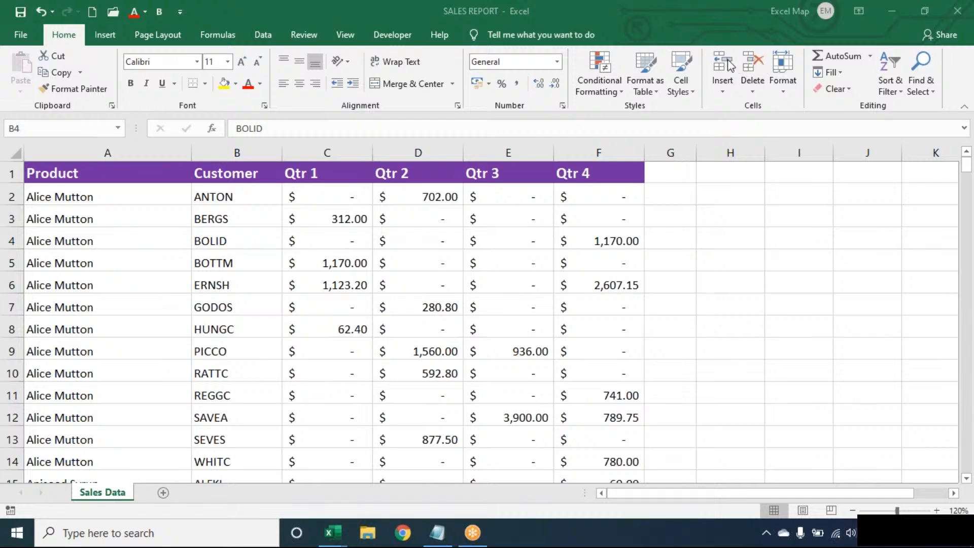
Step: Browse the Lookup & Reference function list on the Formulas tab
left_click(244, 240)
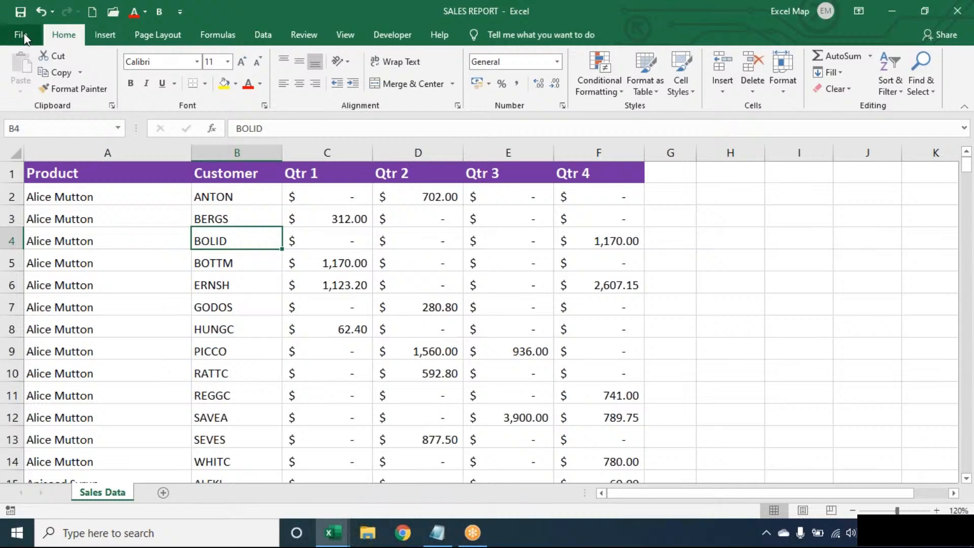
left_click(226, 38)
left_click(277, 74)
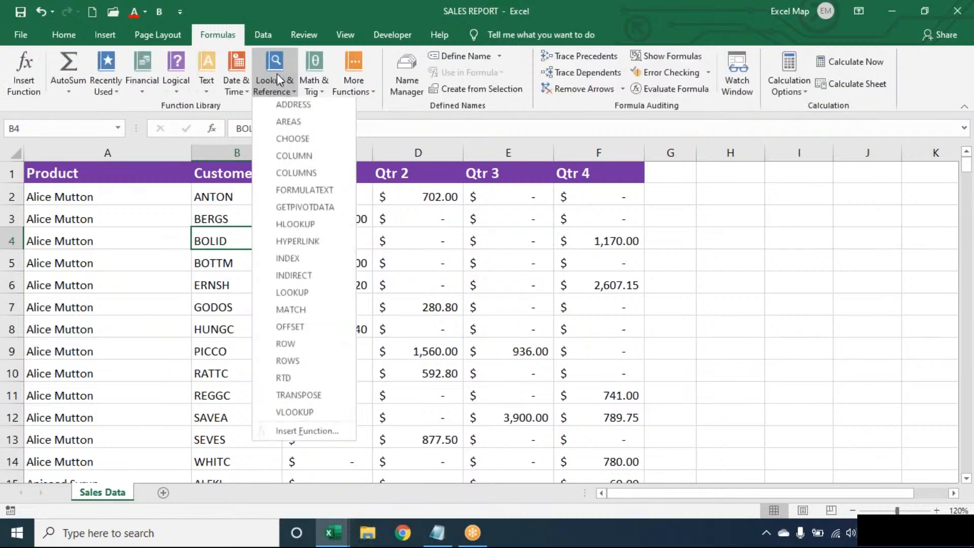
left_click(177, 206)
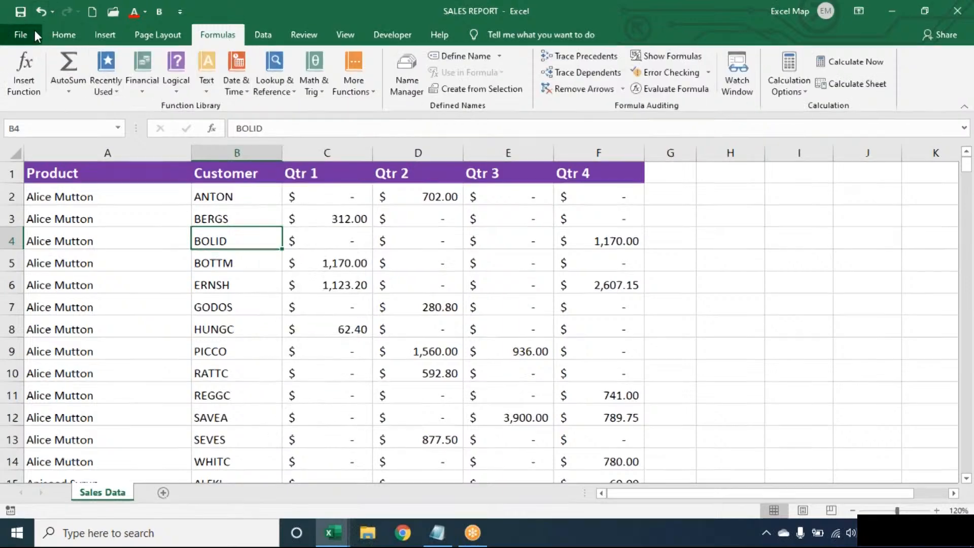
Step: Open LookupFunctions.xlsx from recent workbooks and submit its password
left_click(21, 34)
left_click(51, 127)
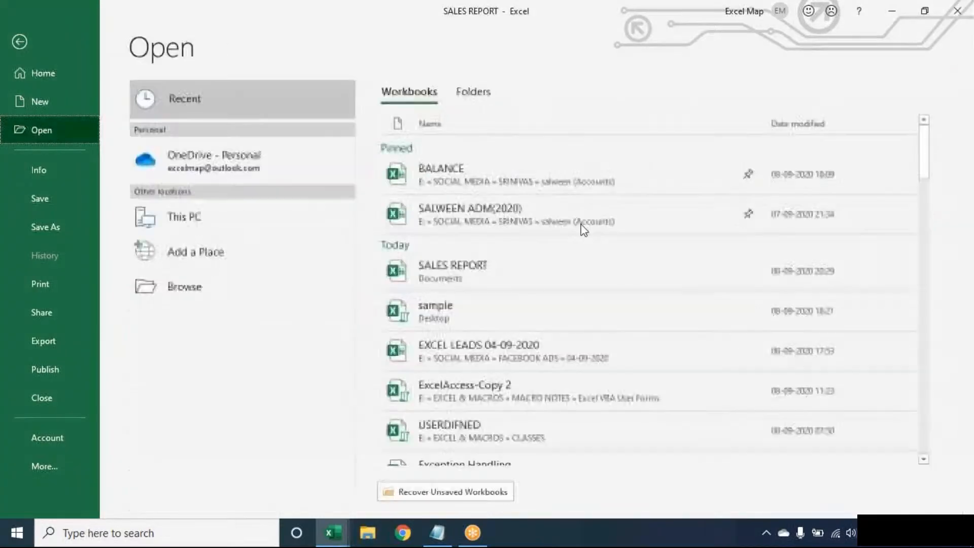
left_click_drag(923, 147, 936, 250)
left_click(714, 211)
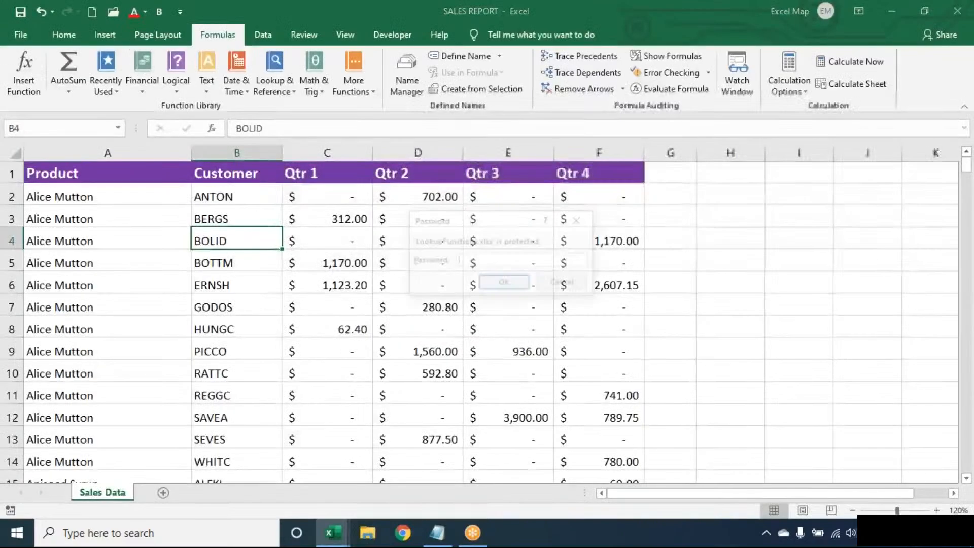
type("••••••")
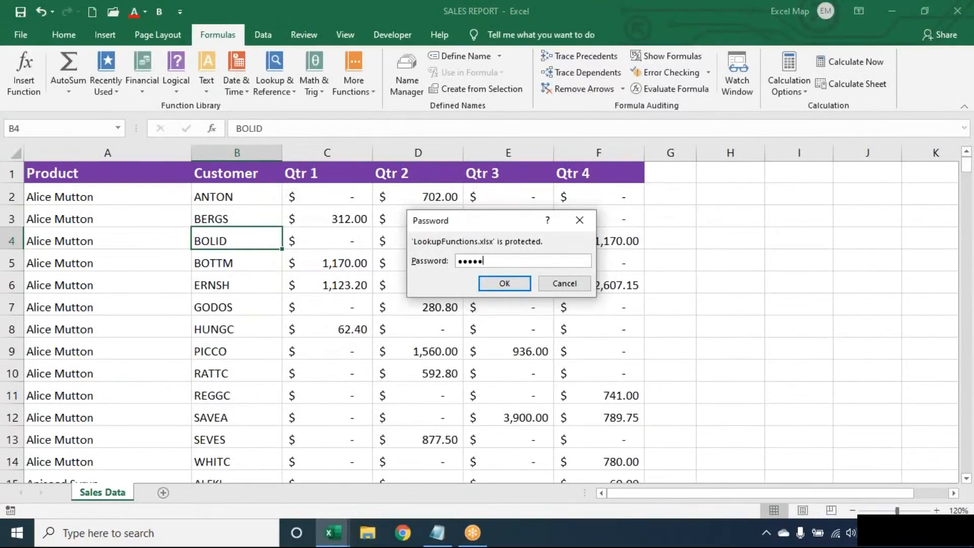
key("Return")
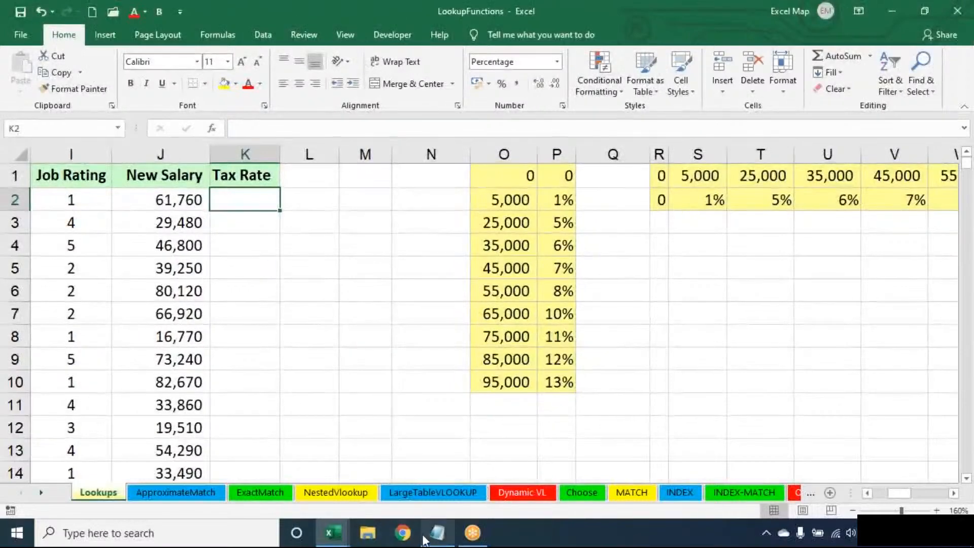
Step: Clear the old Notepad notes and type the heading 'Lookup & Reference:' with a dashed underline
left_click(439, 534)
key("ctrl+a")
key("Delete")
type("Loo")
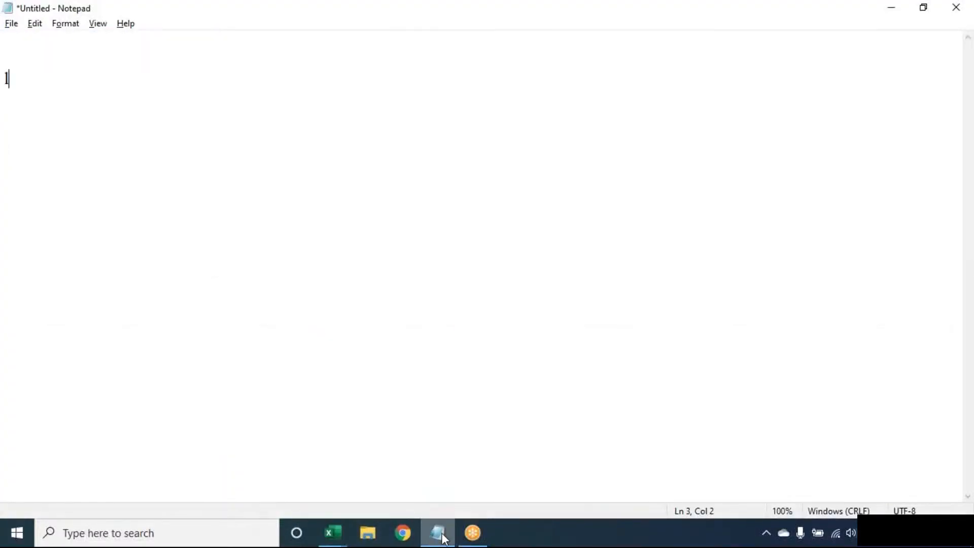
key("BackSpace")
key("BackSpace")
key("BackSpace")
type("Lookup *&")
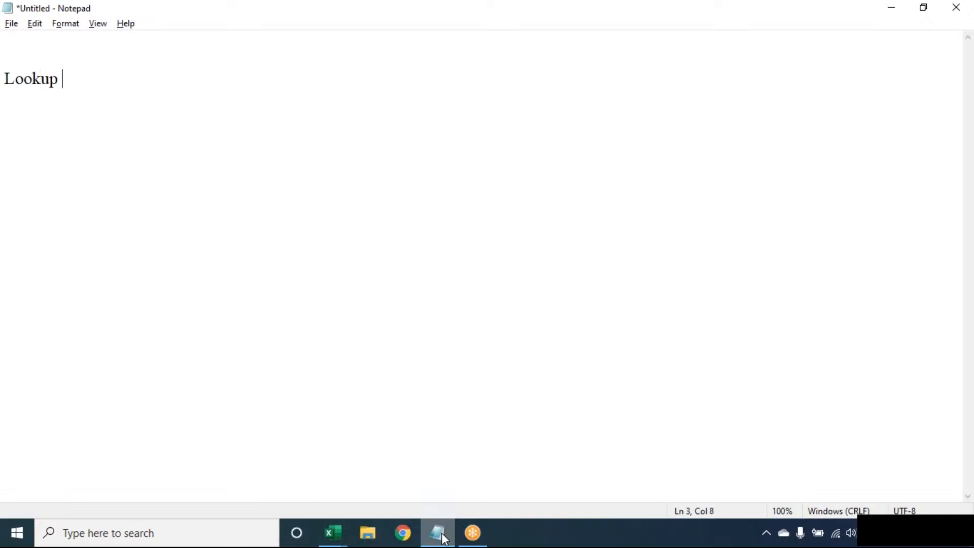
key("BackSpace")
key("BackSpace")
type("& Reference:")
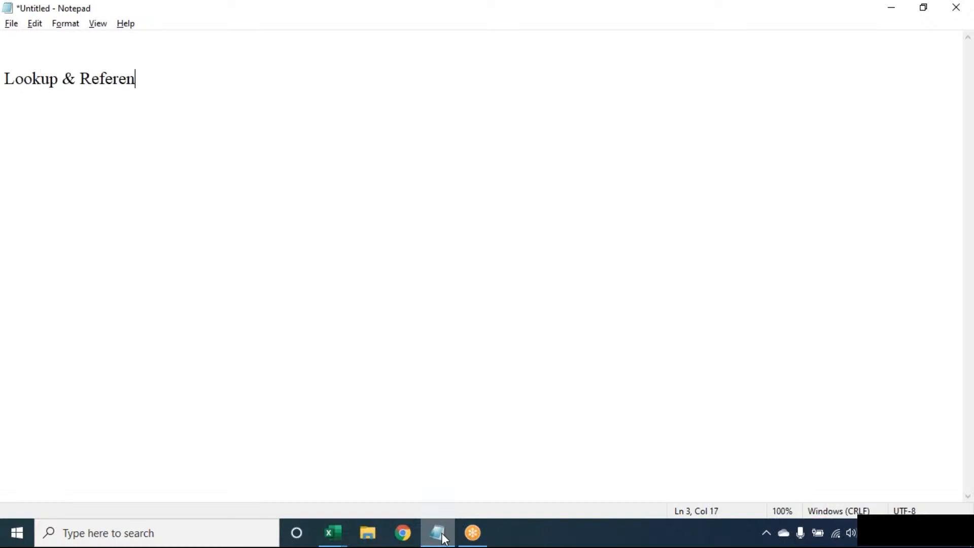
key("Return")
type("--------------------------")
key("Return")
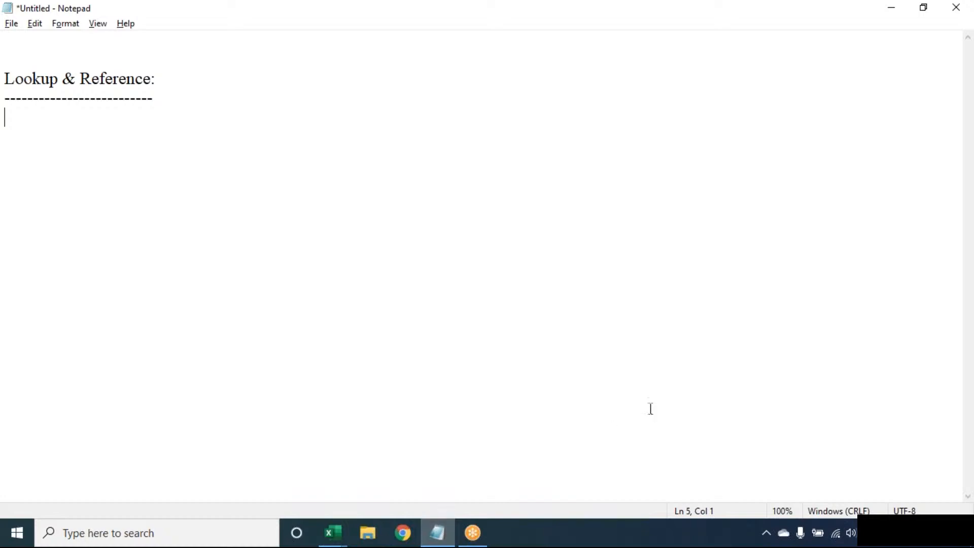
left_click(678, 25)
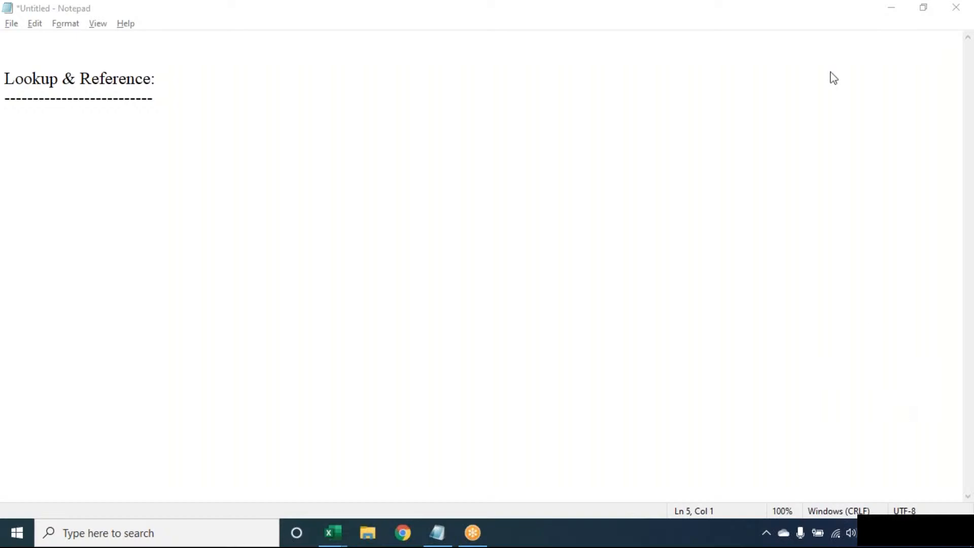
Step: Delete the 'Lookup & Reference:' heading and its dashed underline from the Notepad note
left_click(726, 65)
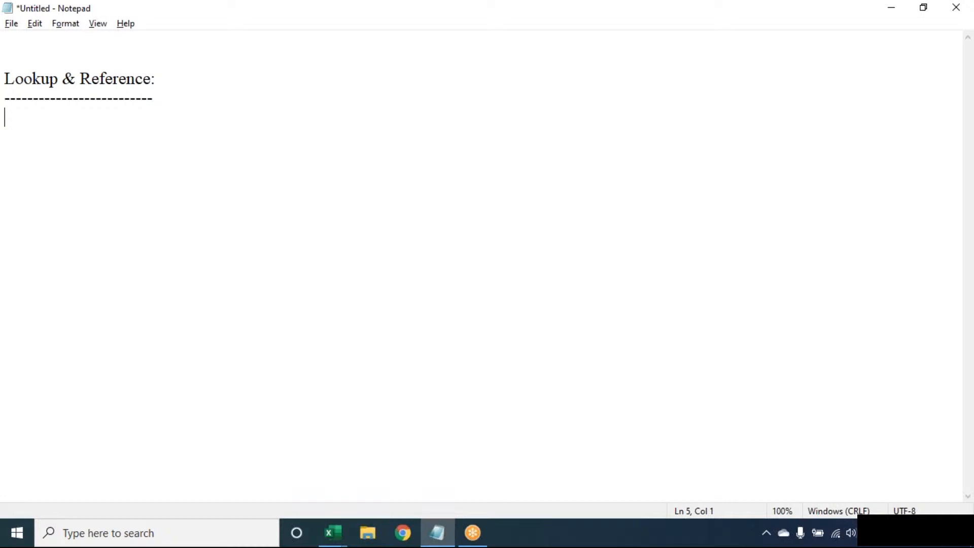
left_click(680, 20)
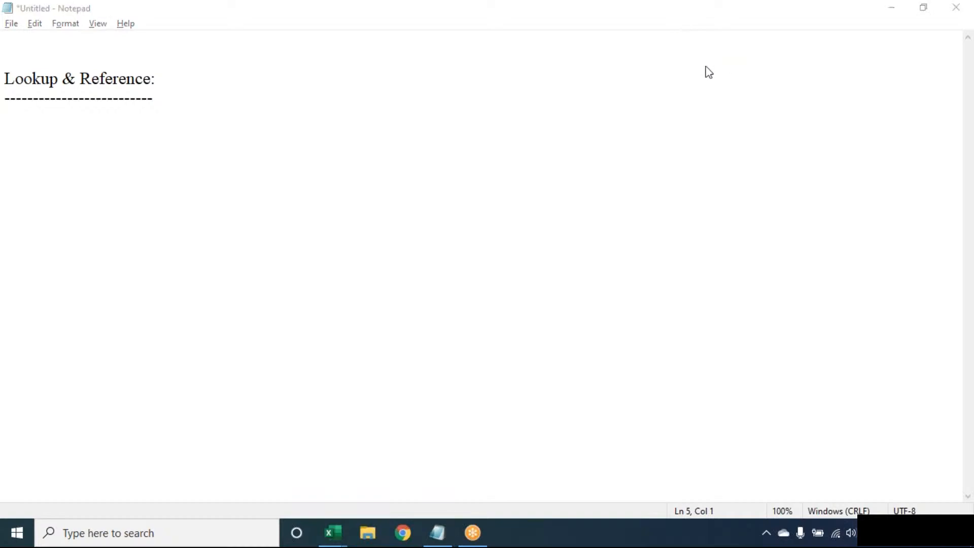
left_click(276, 208)
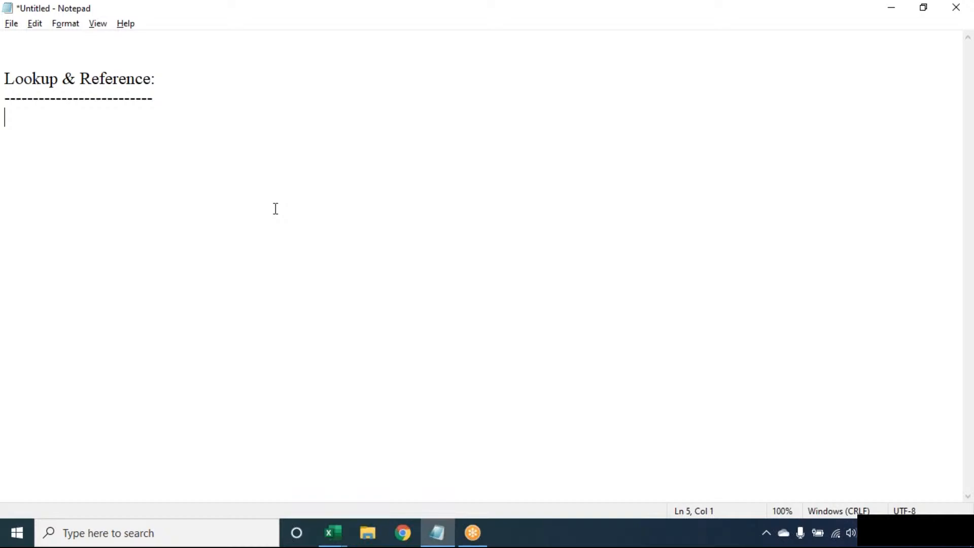
key("ctrl+a")
key("BackSpace")
key("Return")
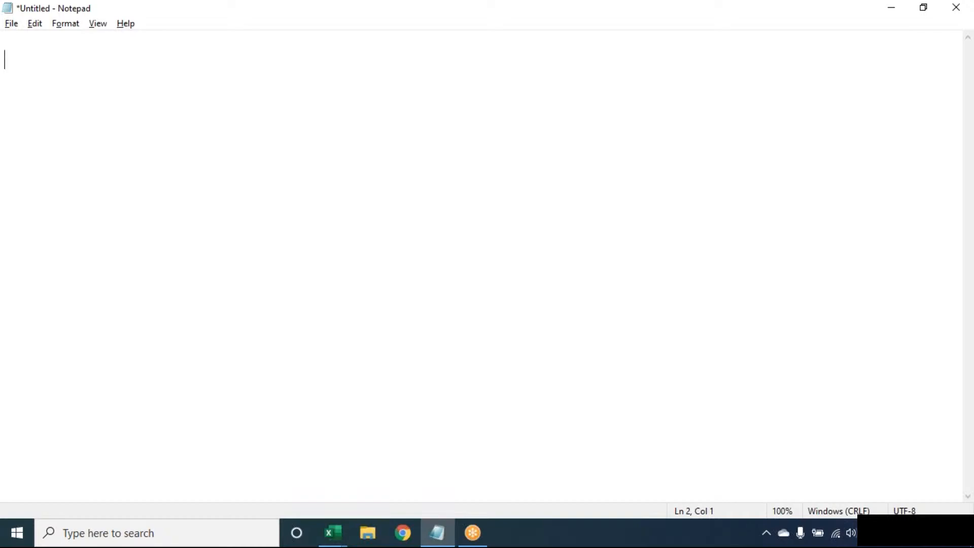
Step: Switch to the Book1 workbook and clear cells A1:B3
left_click(332, 533)
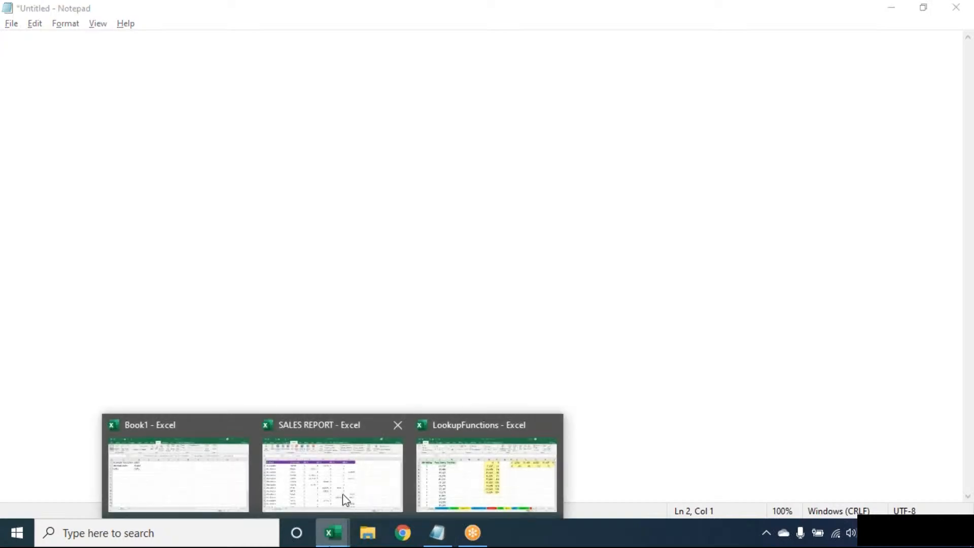
left_click(183, 491)
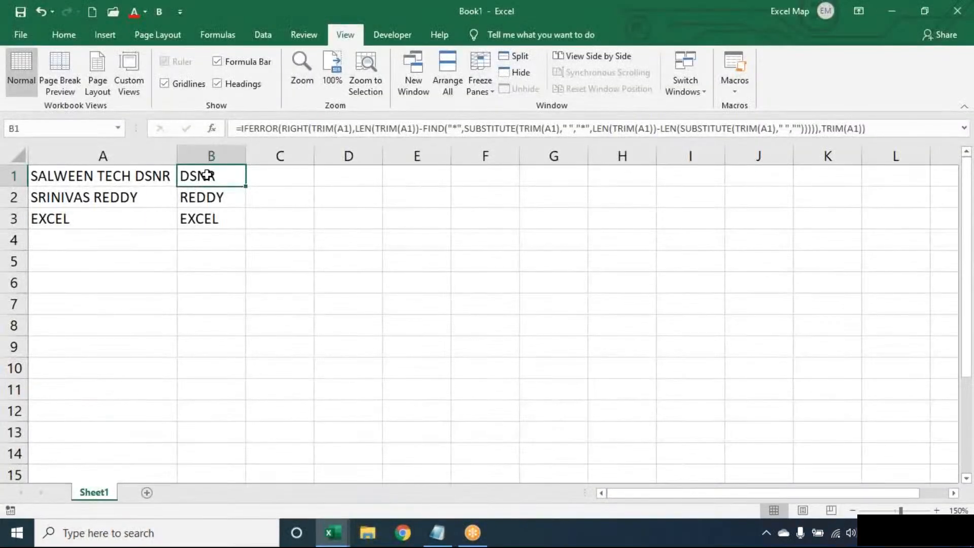
key("ctrl+a")
key("ctrl+s")
key("Escape")
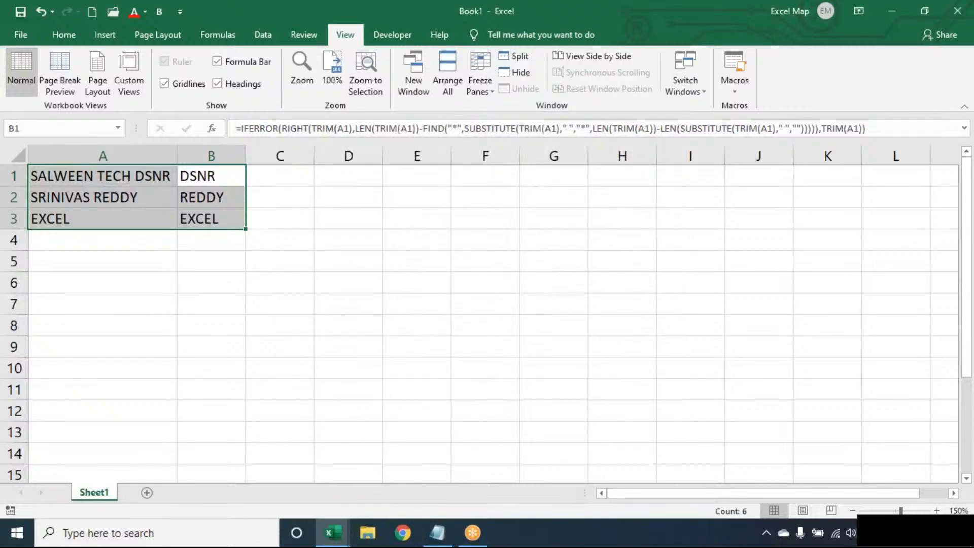
key("Delete")
key("Left")
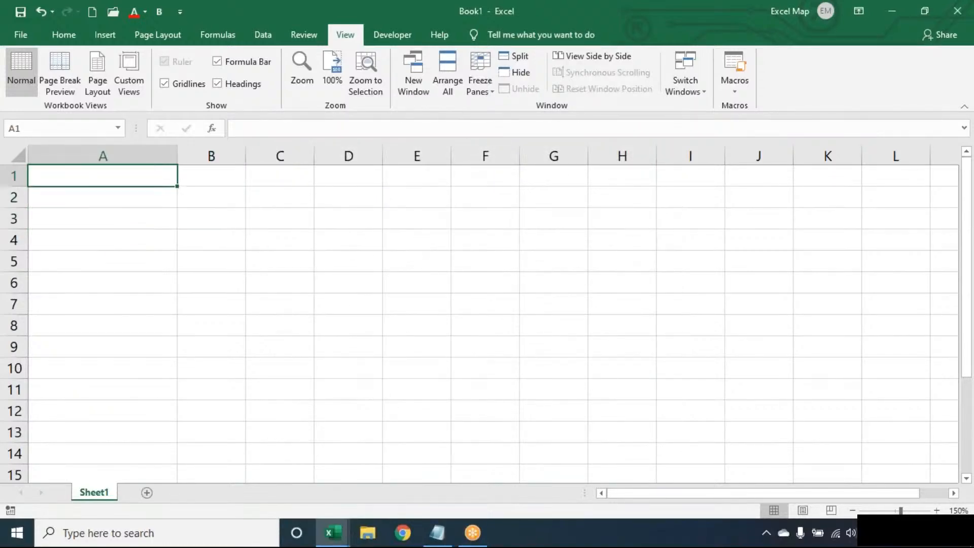
key("shift+Down")
key("shift+Down")
key("shift+Down")
key("shift+Down")
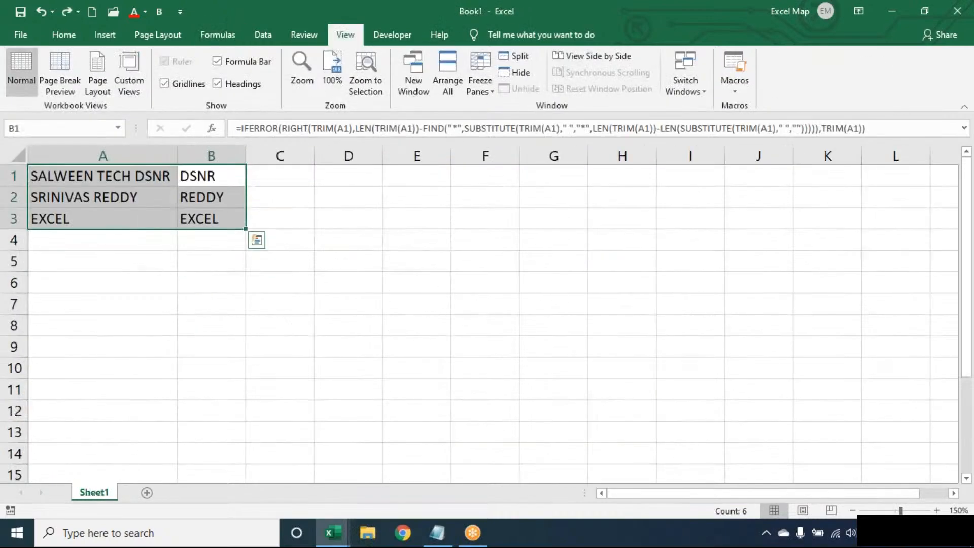
Step: Restore A1:B3, then clear only the last-word formulas in B1:B3
left_click(279, 176)
left_click(212, 175)
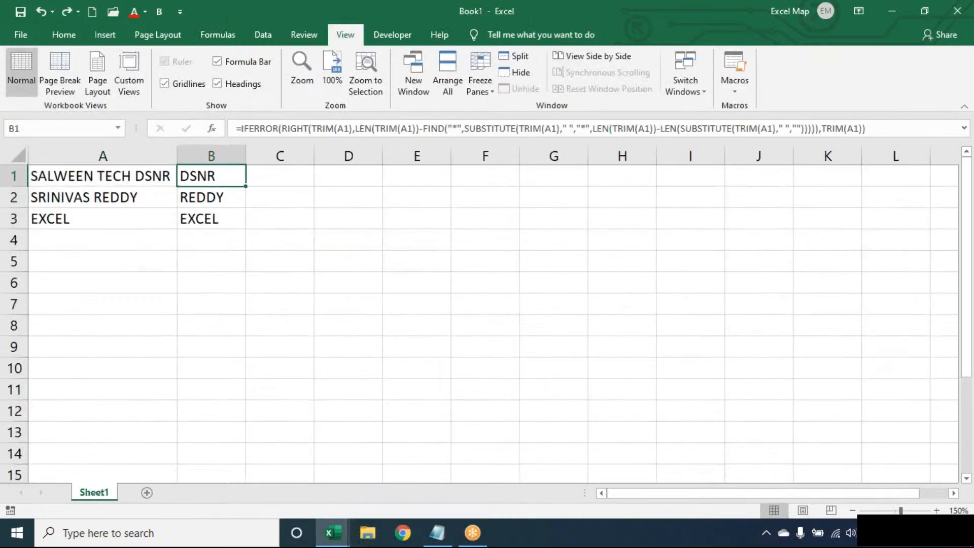
left_click(211, 219, "shift")
key("Delete")
left_click(211, 176)
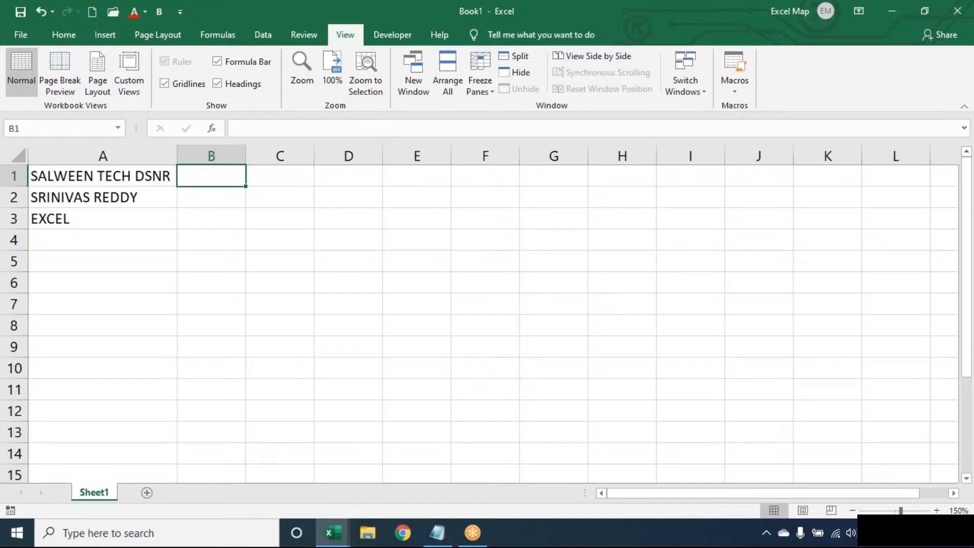
key("Left")
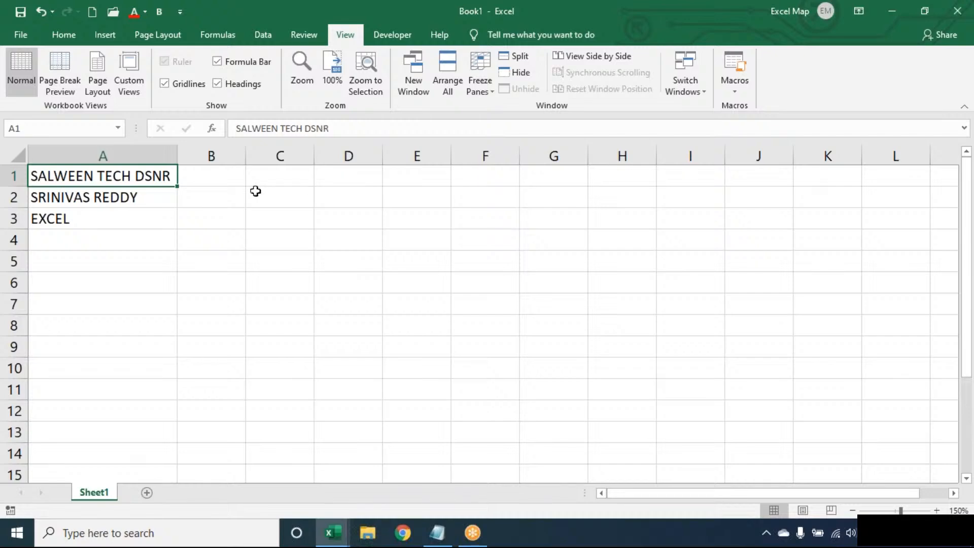
Step: Enter the value 1 in cell B1, replacing a mistyped 3
left_click(214, 174)
type("3")
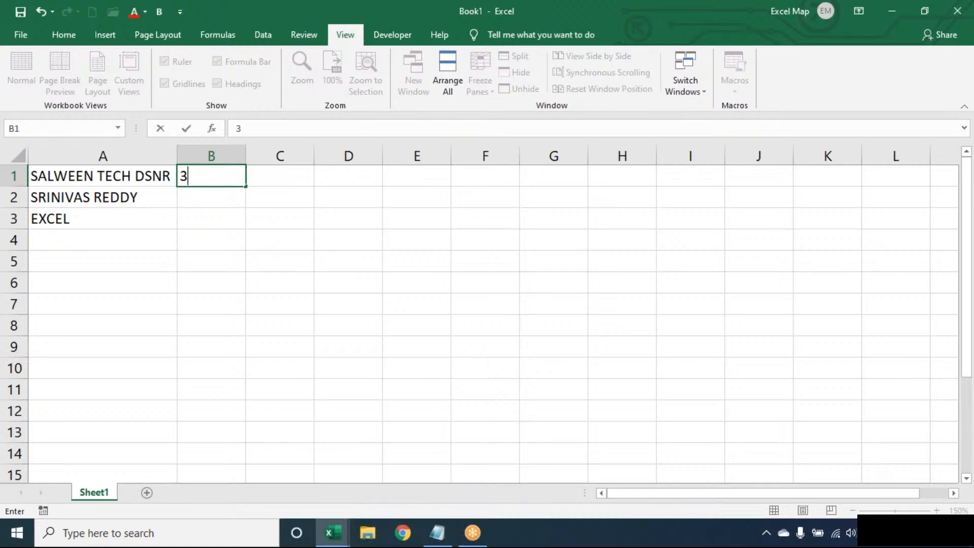
key("BackSpace")
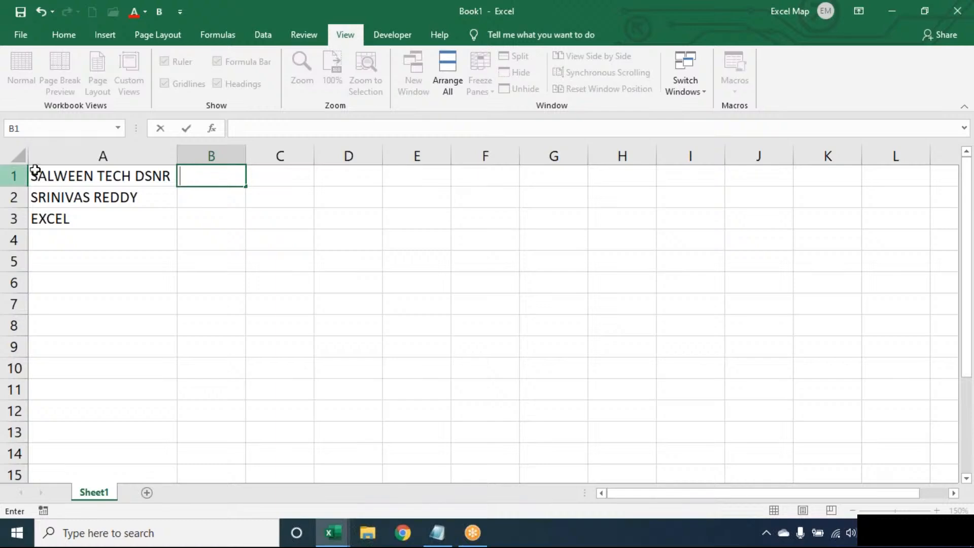
type("1")
key("ctrl+Return")
key("Return")
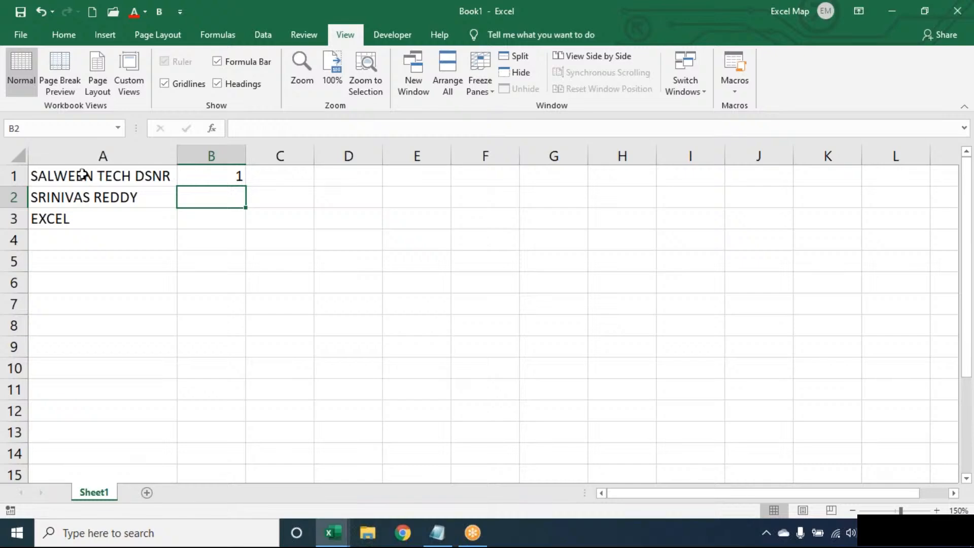
double_click(112, 175)
type("e")
key("Return")
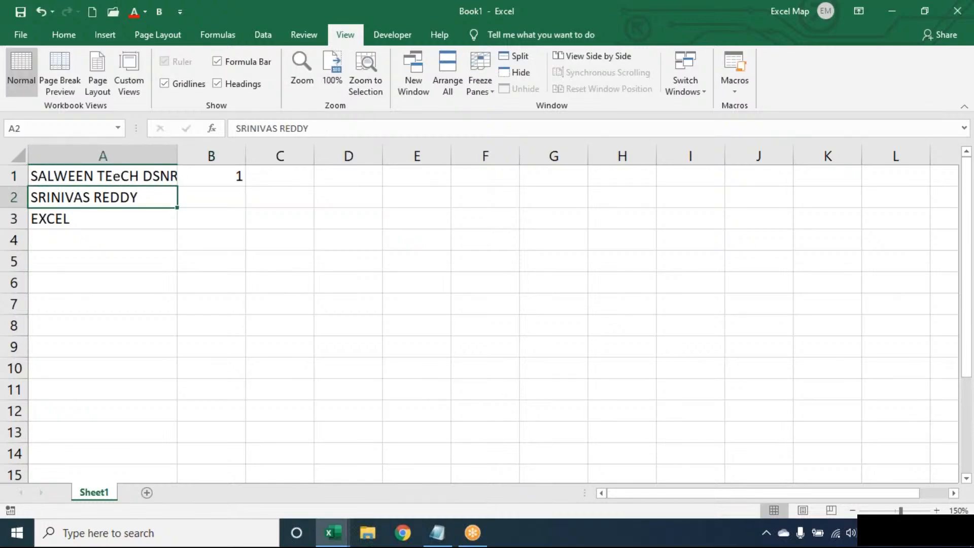
double_click(119, 175)
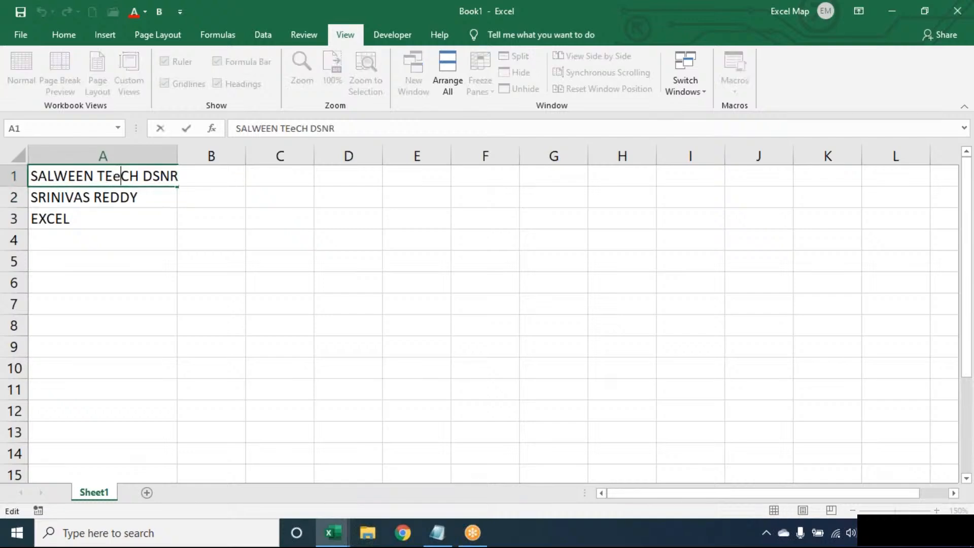
key("BackSpace")
type("E")
key("Right")
key("Right")
key("Right")
key("Right")
key("Right")
type("E")
key("ctrl+Return")
key("Return")
double_click(177, 156)
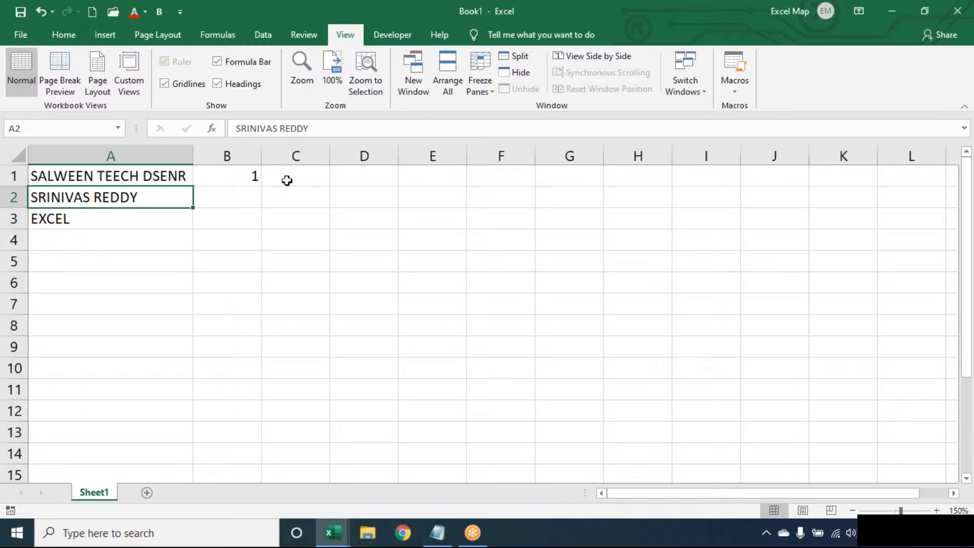
left_click(146, 175)
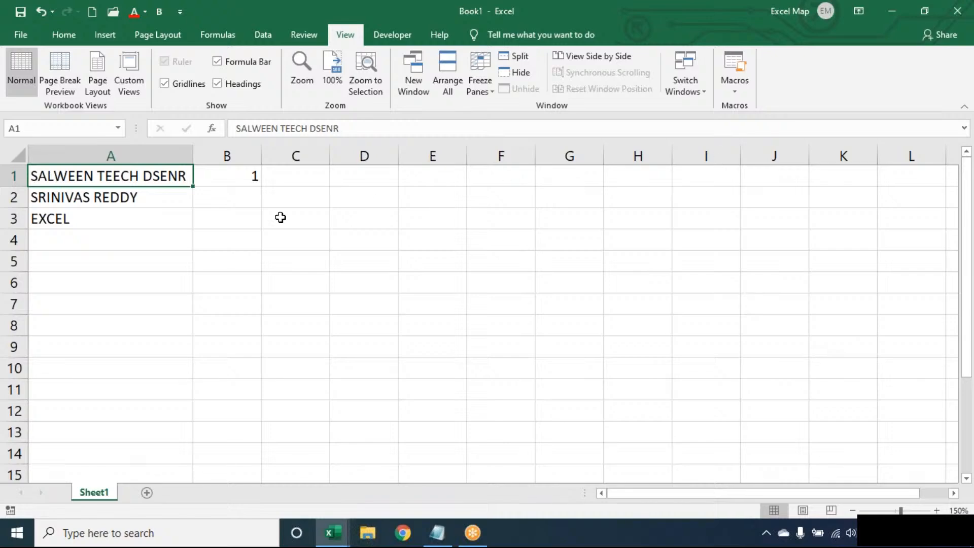
Step: Remove the 1 from cell B1, leaving only the A1:A3 text
left_click(257, 175)
key("Delete")
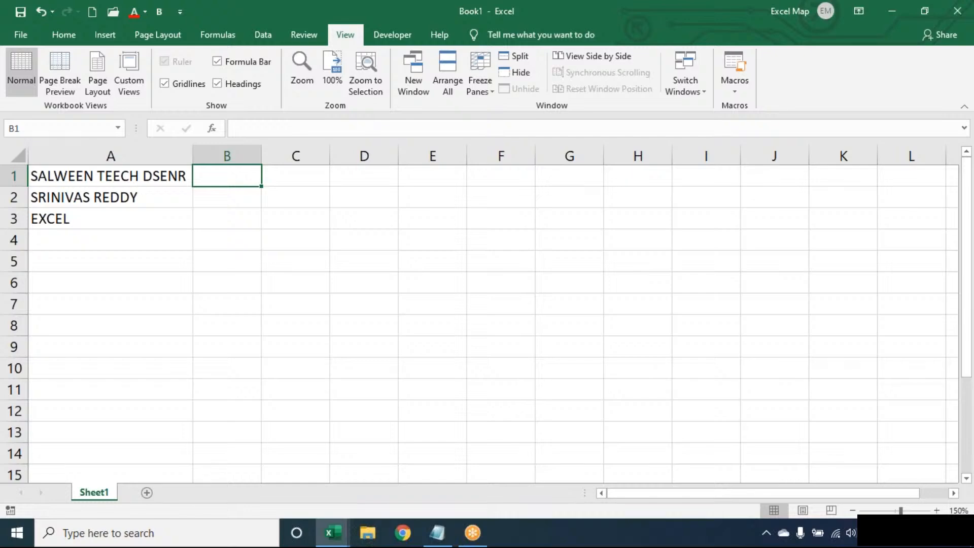
left_click(952, 9)
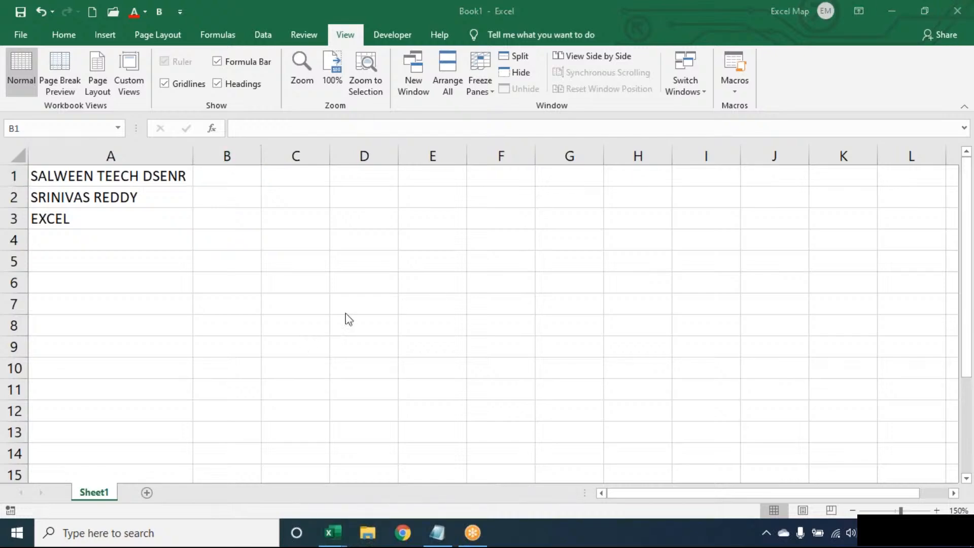